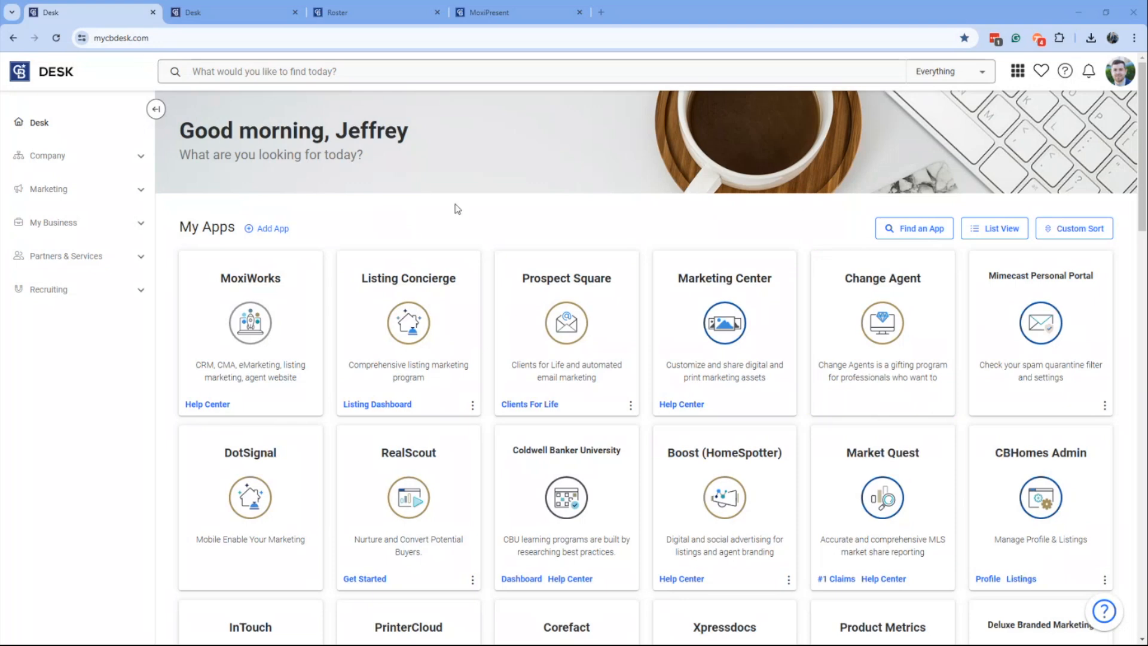
Open the agent's Desk profile and review its profile image, logos, consumer-site display setting, general information and bio.
click(1121, 76)
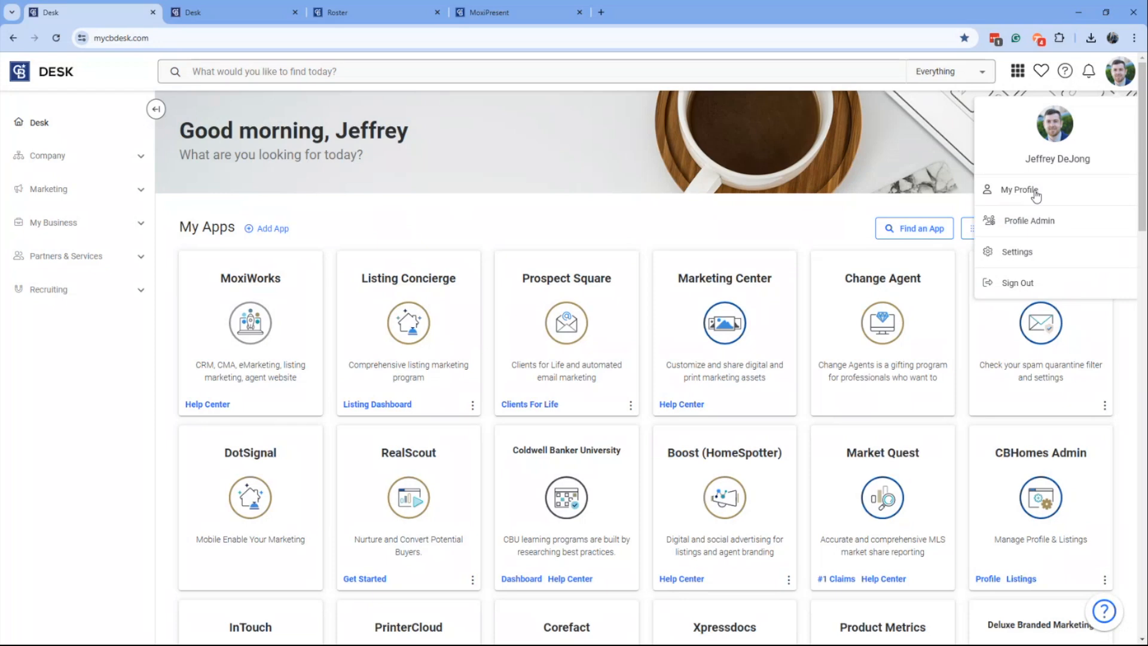
click(235, 12)
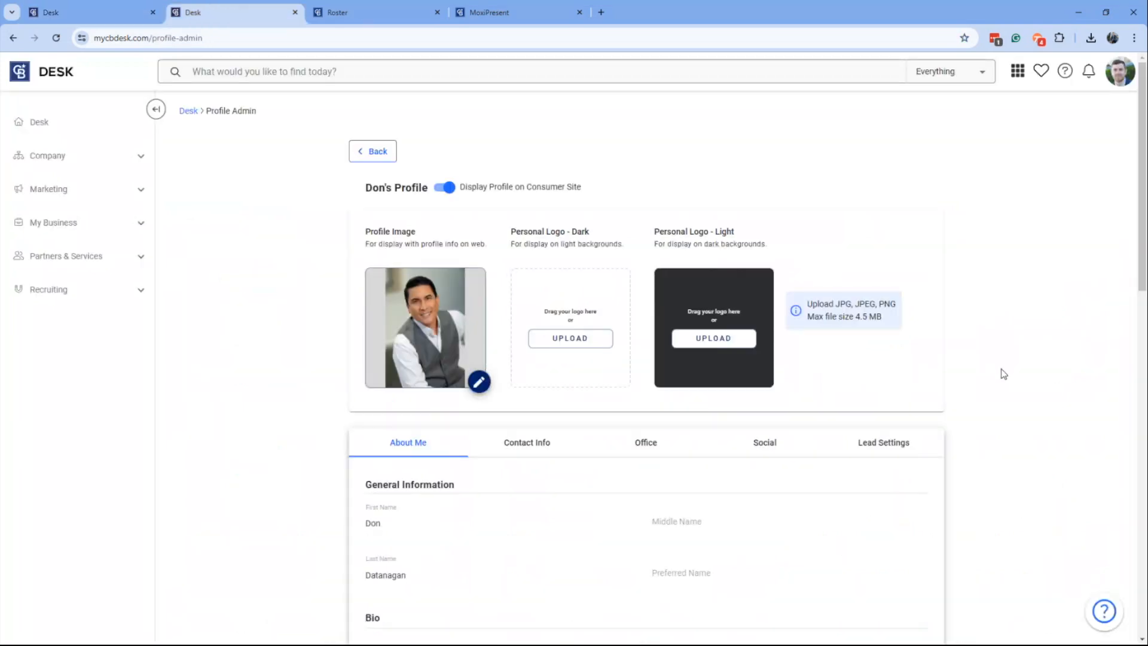
scroll(1003, 374, down, 1)
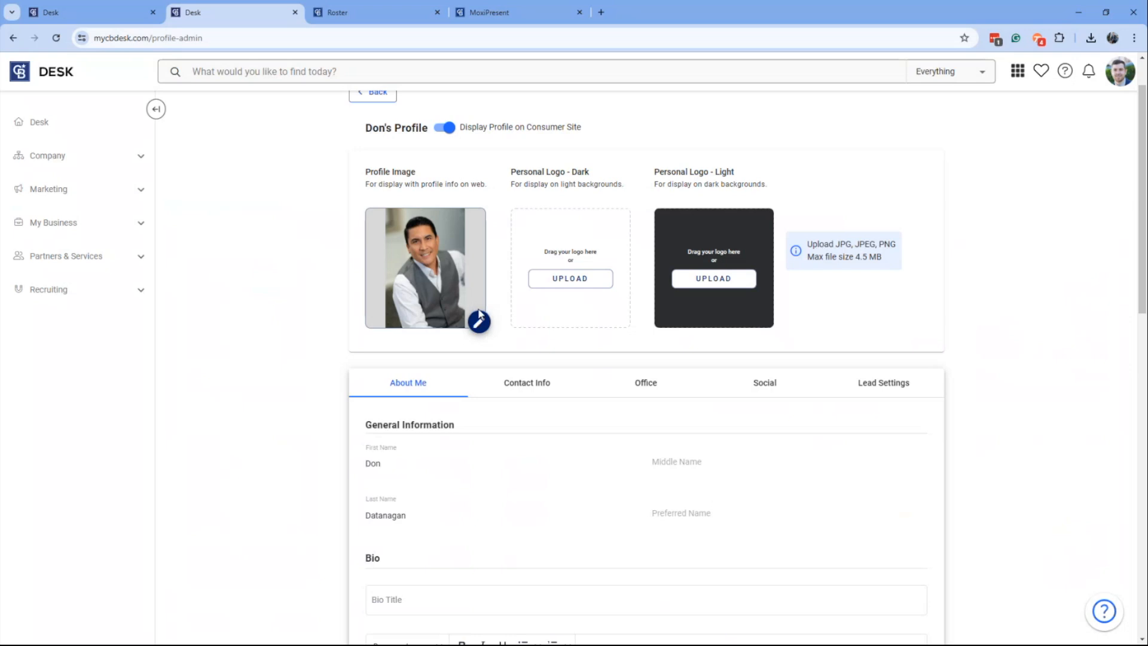
scroll(479, 317, down, 2)
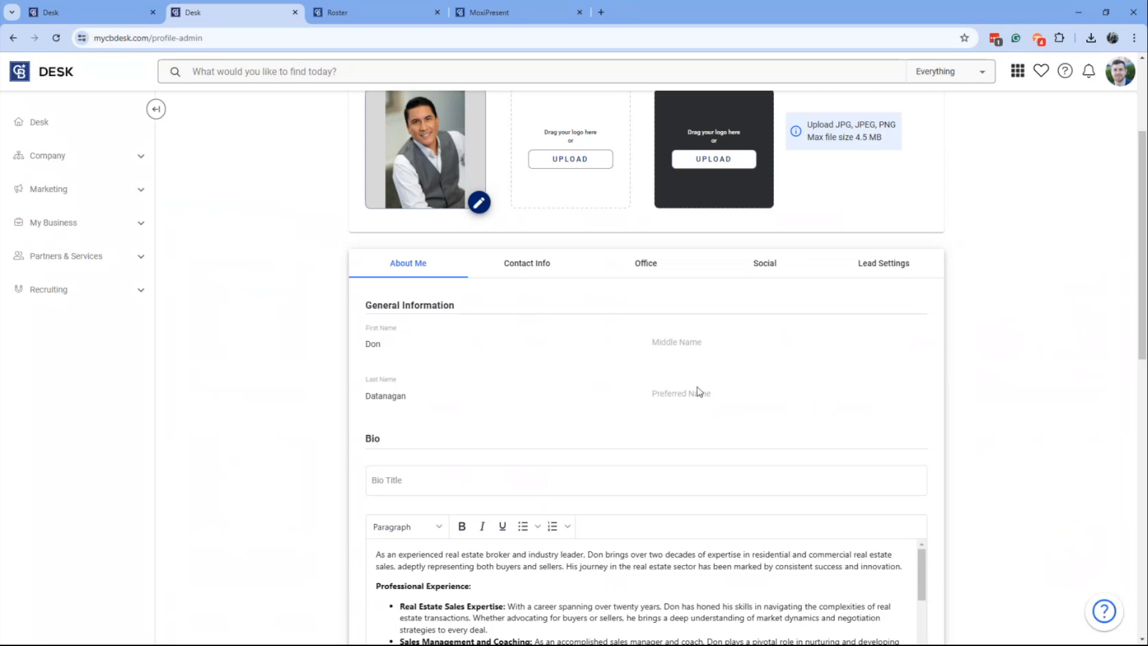
scroll(699, 392, down, 3)
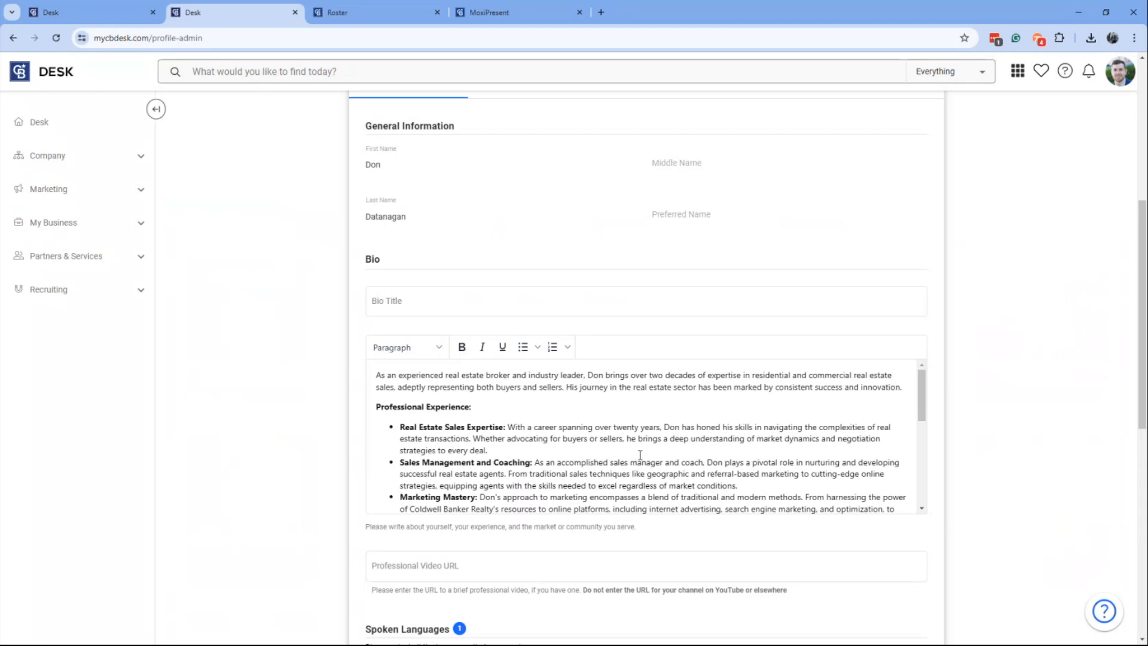
scroll(639, 454, up, 4)
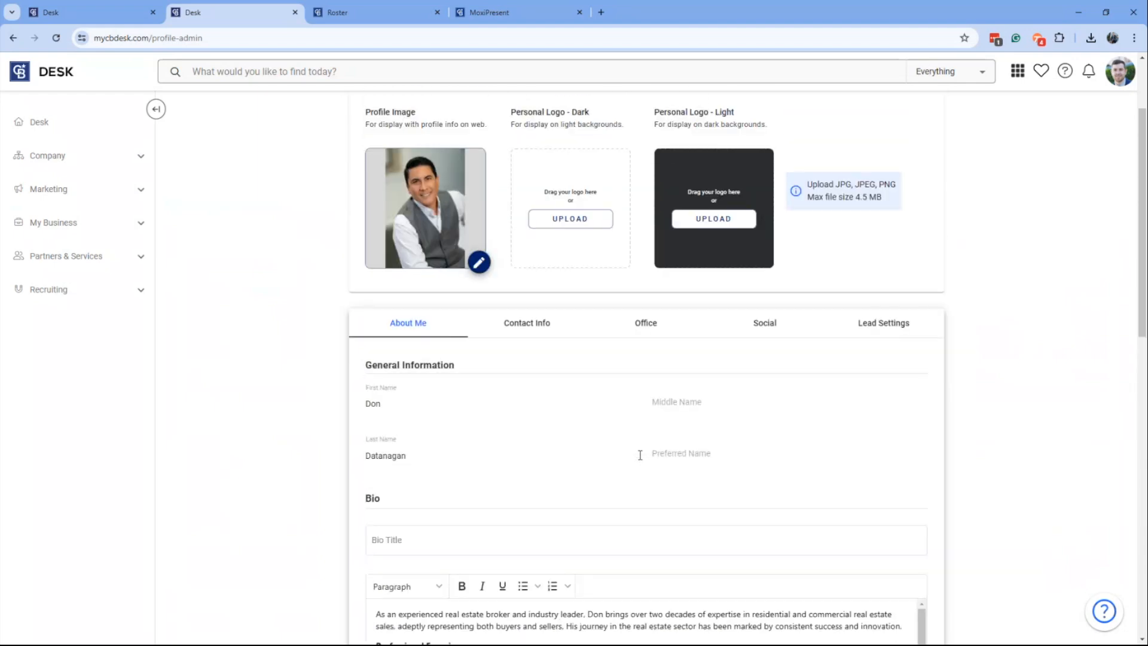
scroll(640, 455, up, 2)
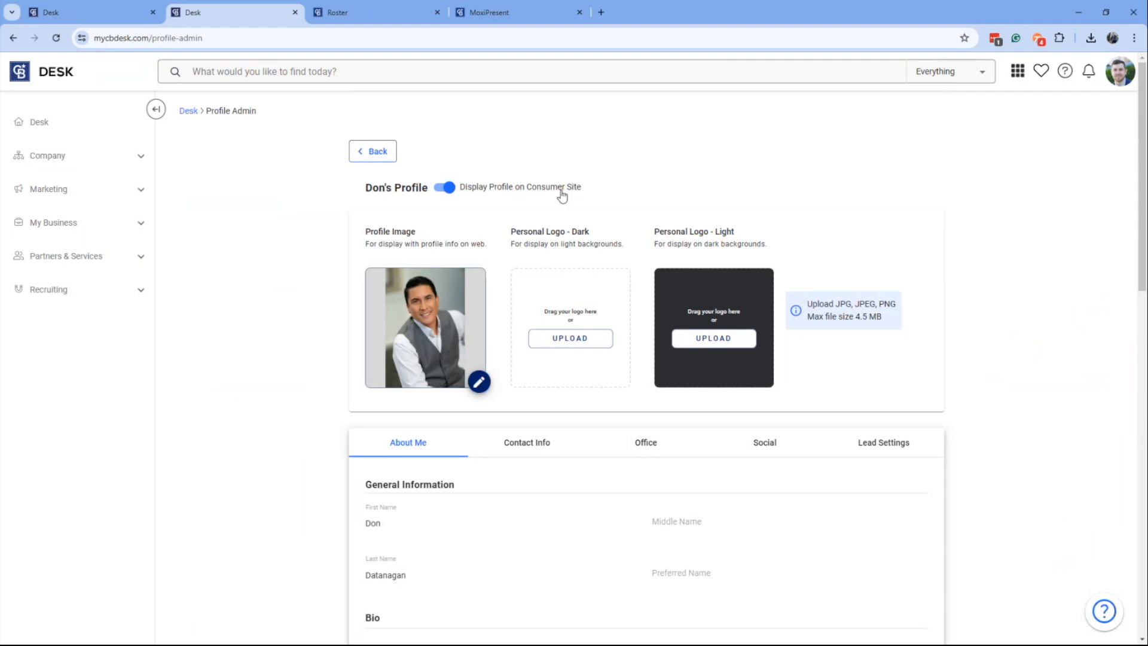
Examine the editable personal info in the agent's MoxiWorks profile without saving, and compare it with the Desk profile.
click(115, 17)
mouse_move(475, 260)
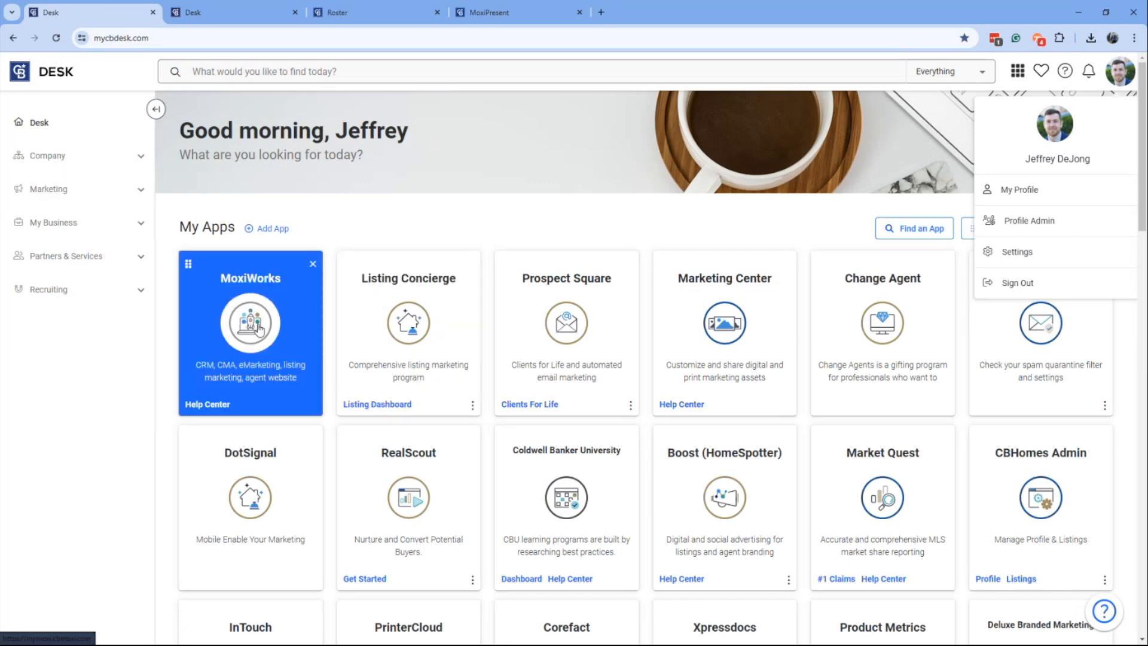
click(371, 19)
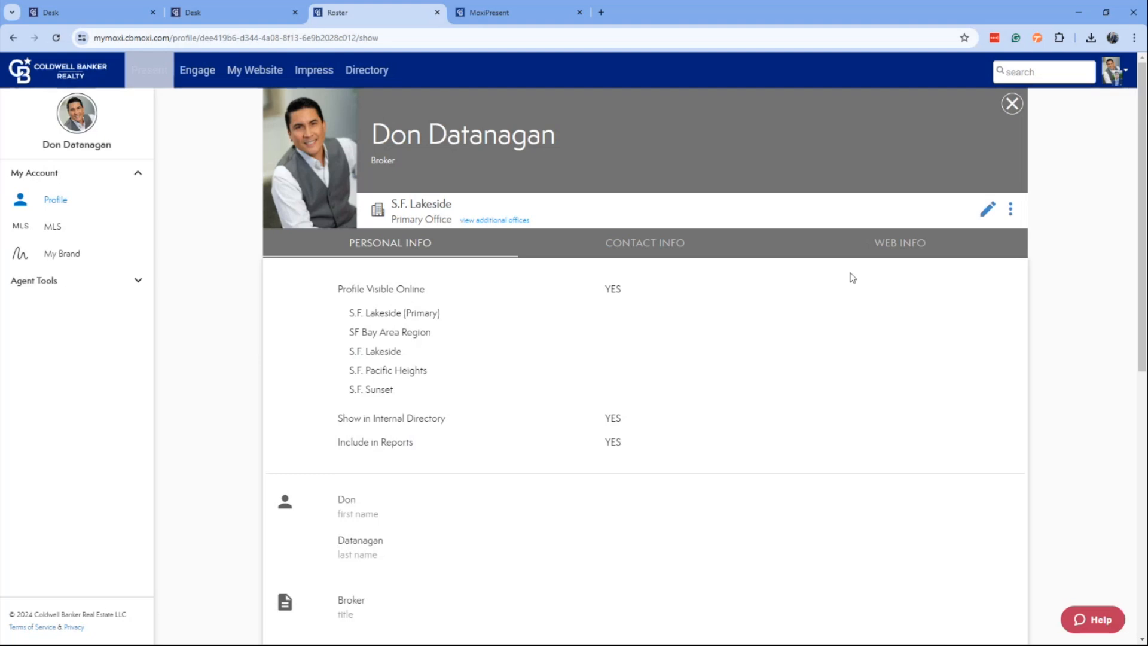
click(988, 212)
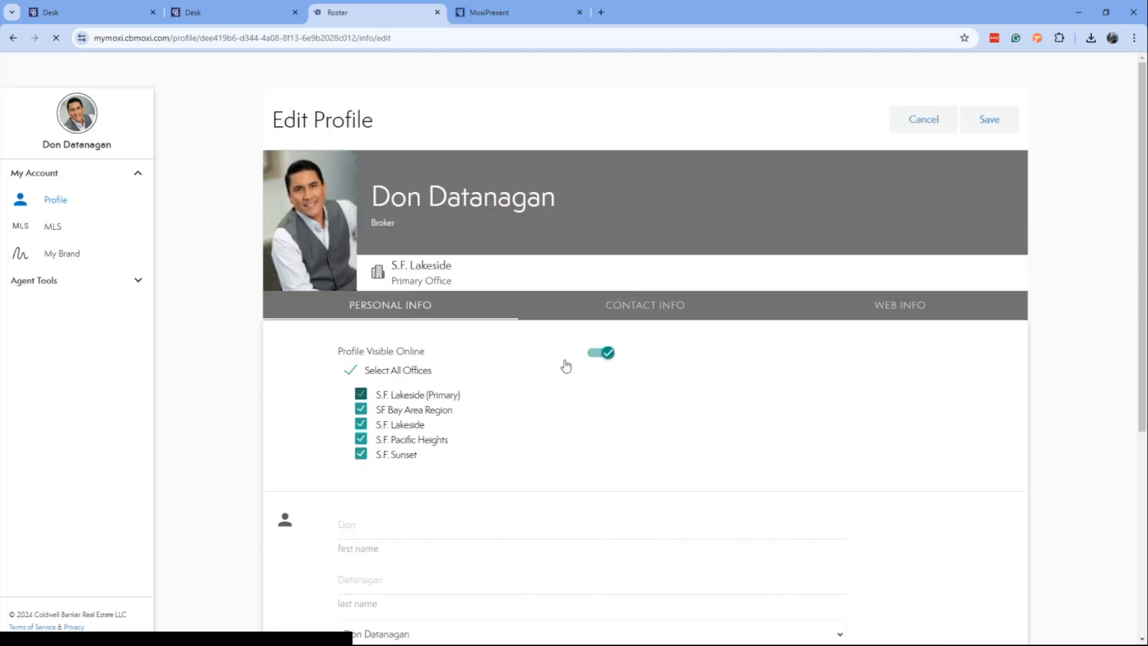
scroll(561, 405, down, 3)
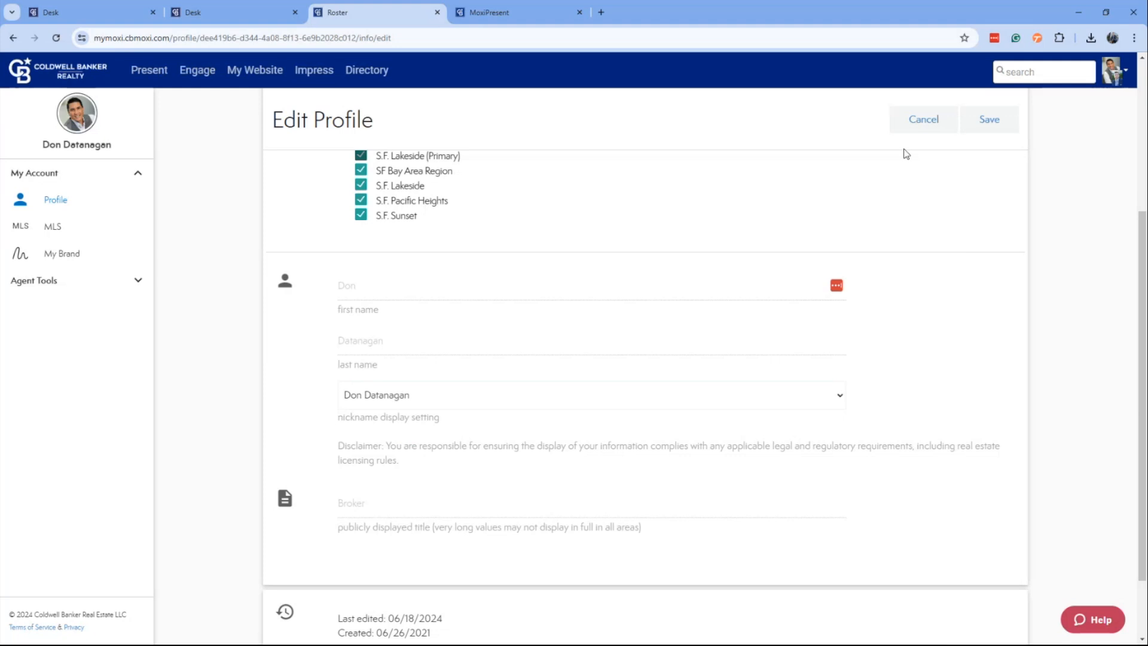
click(914, 123)
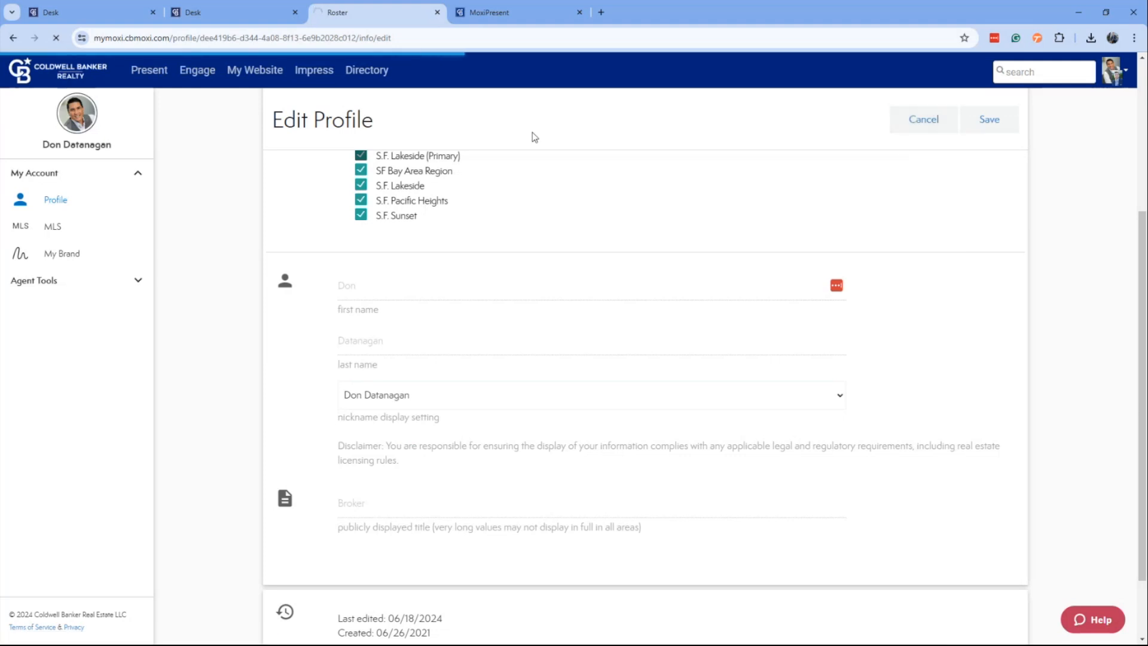
click(241, 16)
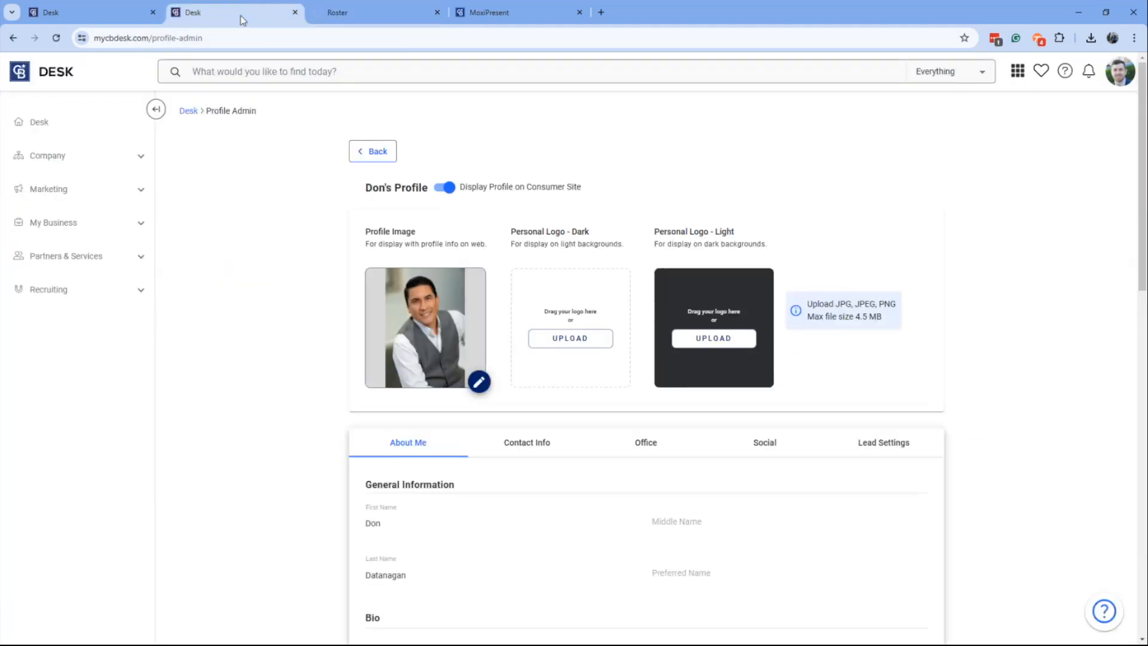
click(373, 8)
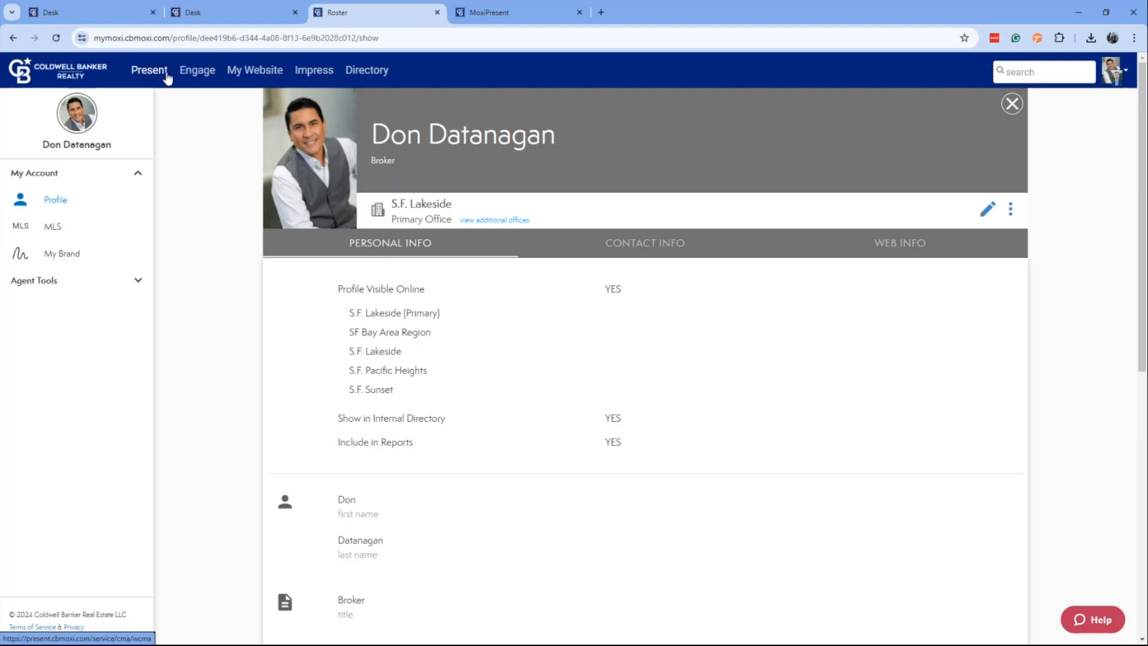
Switch to MoxiPresent and examine the Buyer Tour presentation's creation details and its available actions, including the Assign options.
click(468, 13)
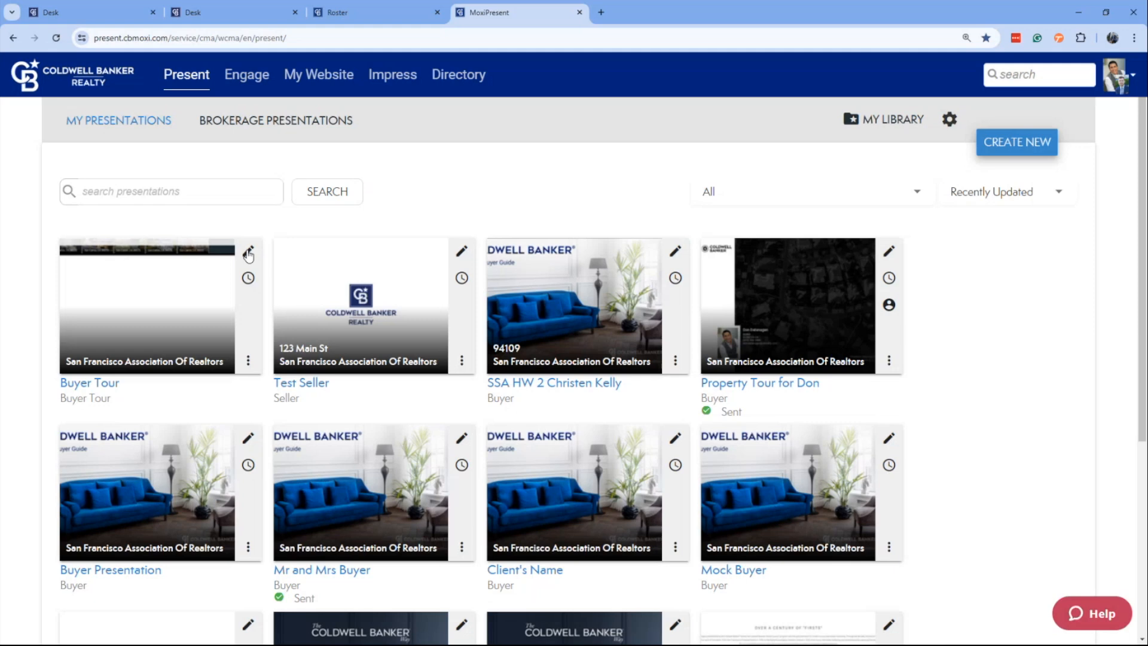
mouse_move(250, 284)
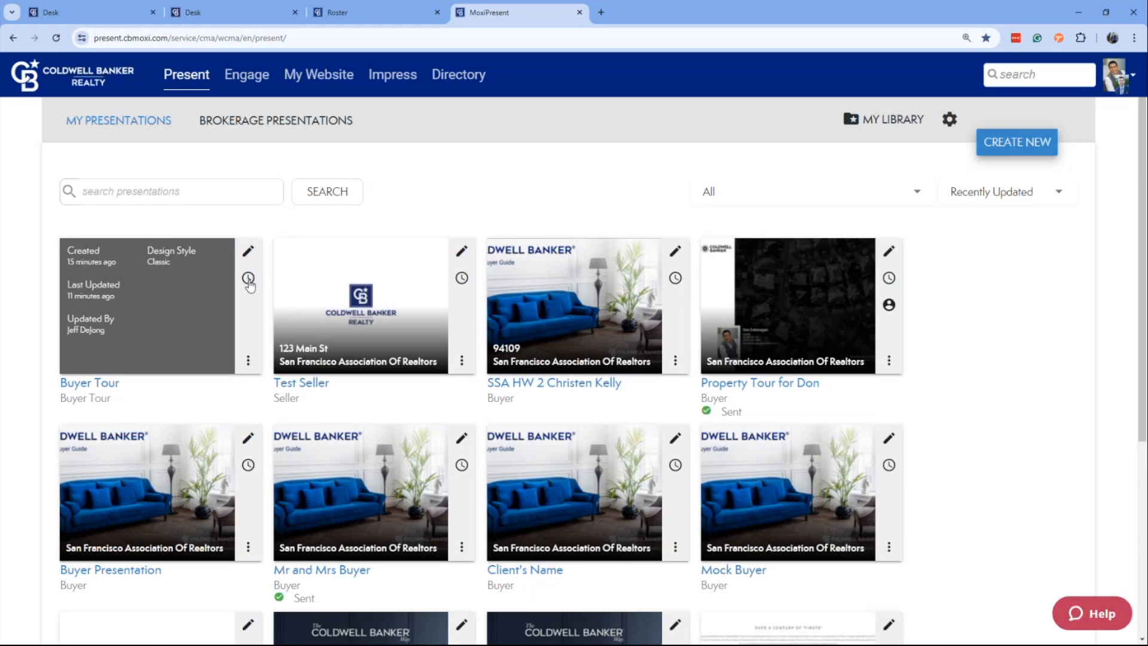
click(248, 360)
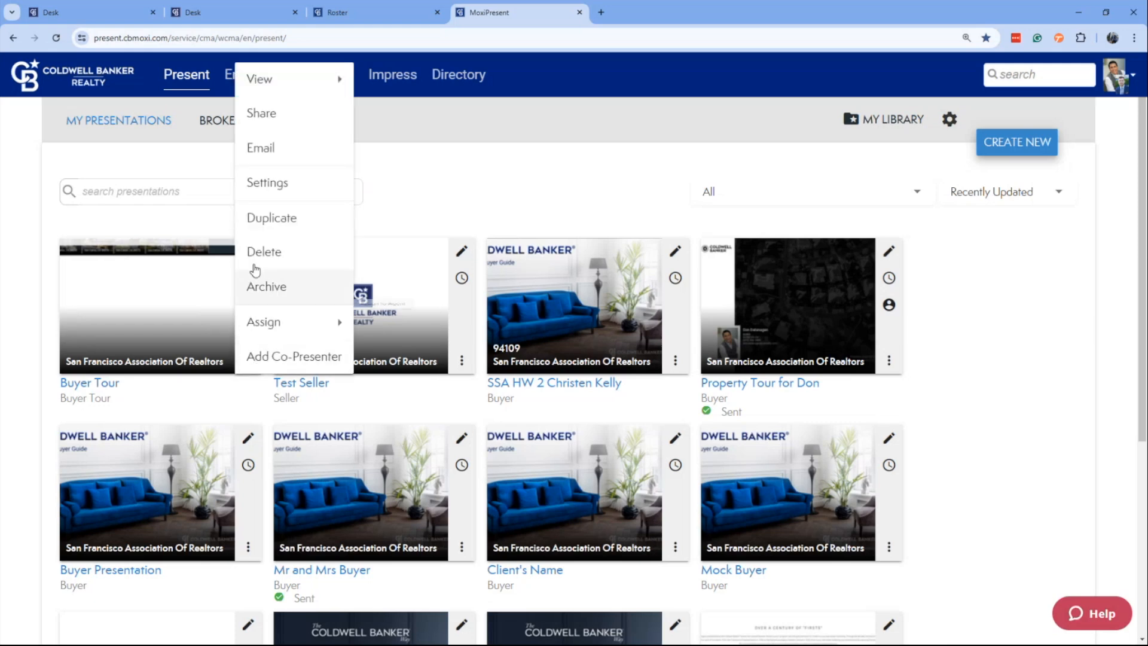
mouse_move(317, 87)
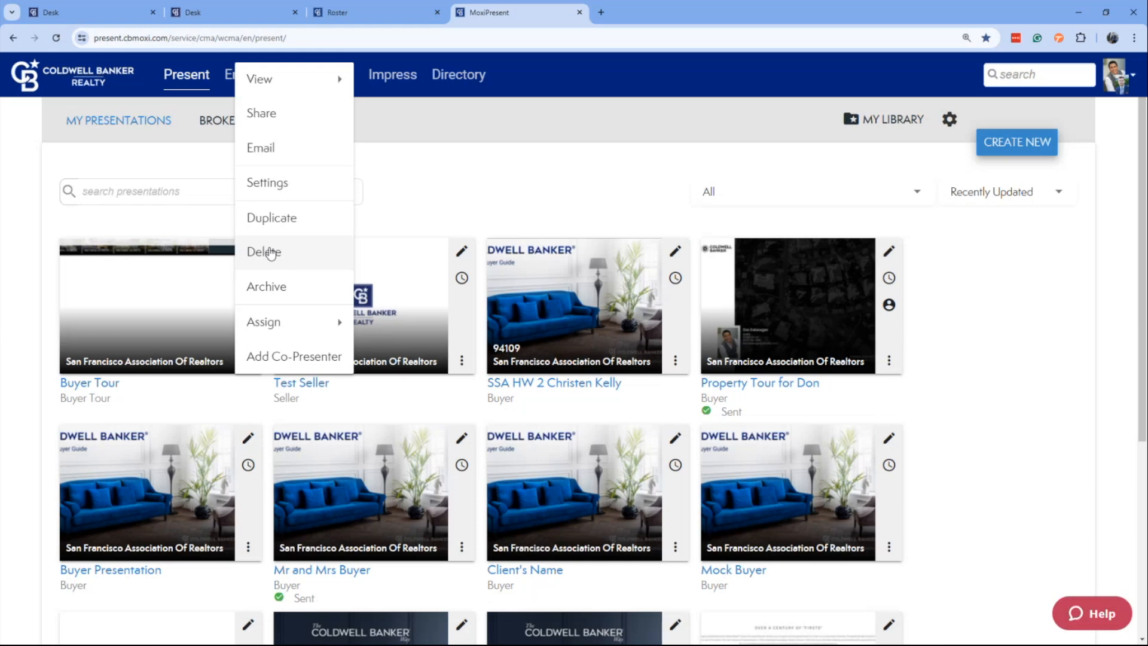
mouse_move(270, 321)
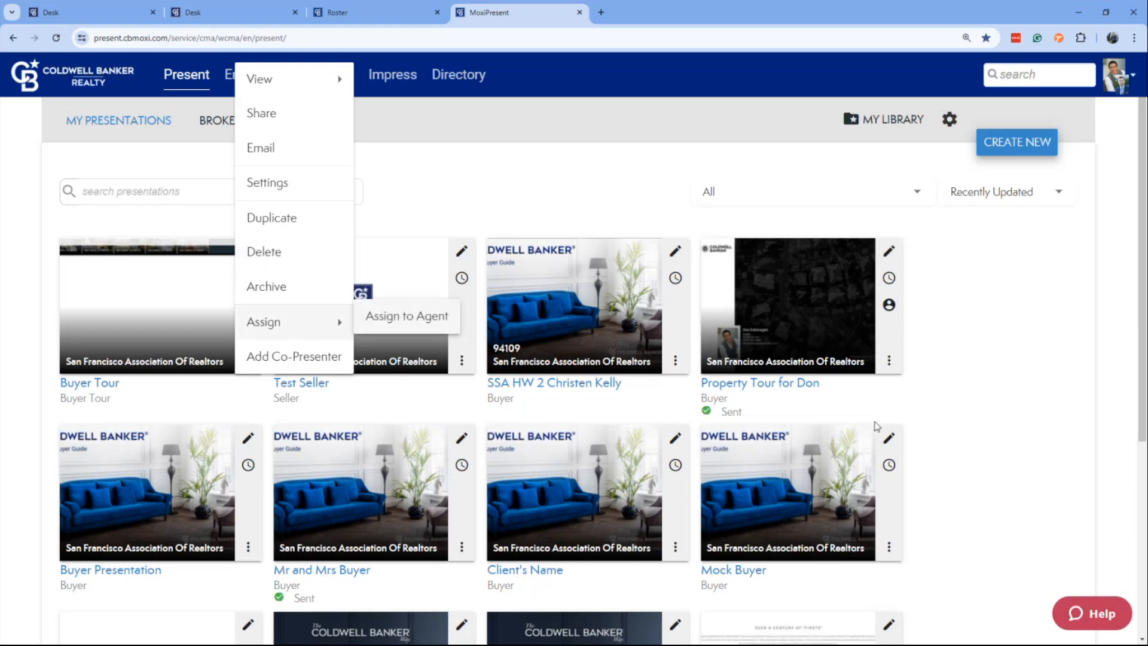
click(974, 396)
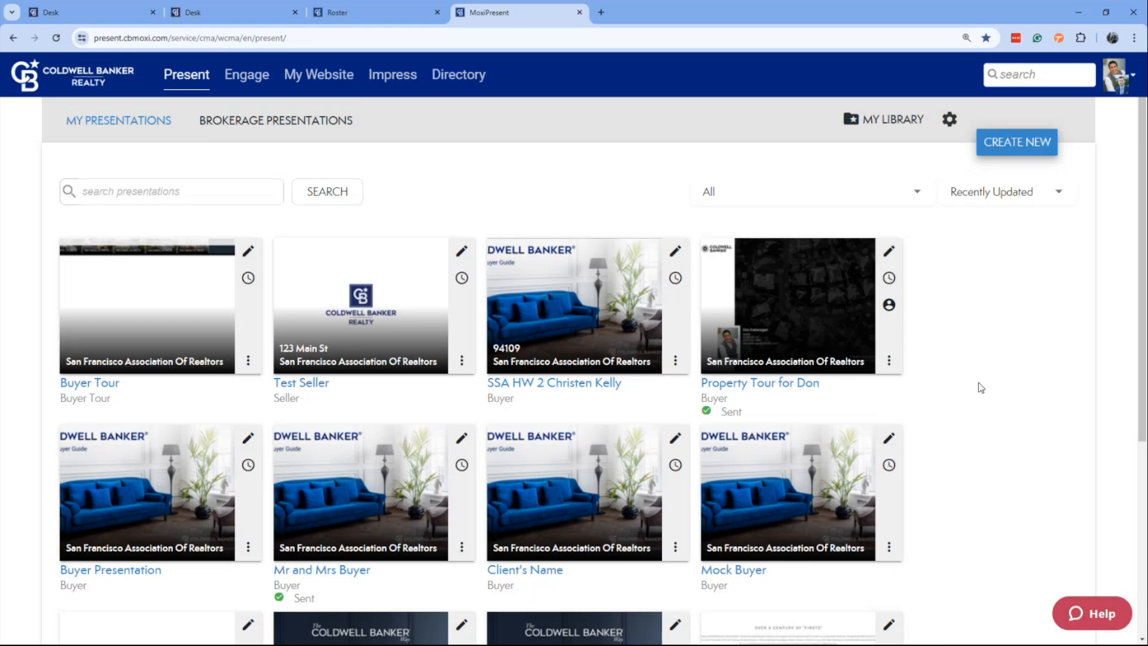
Start a new Seller presentation and set the template source to Coldwell Banker (parent company) Templates.
click(1017, 149)
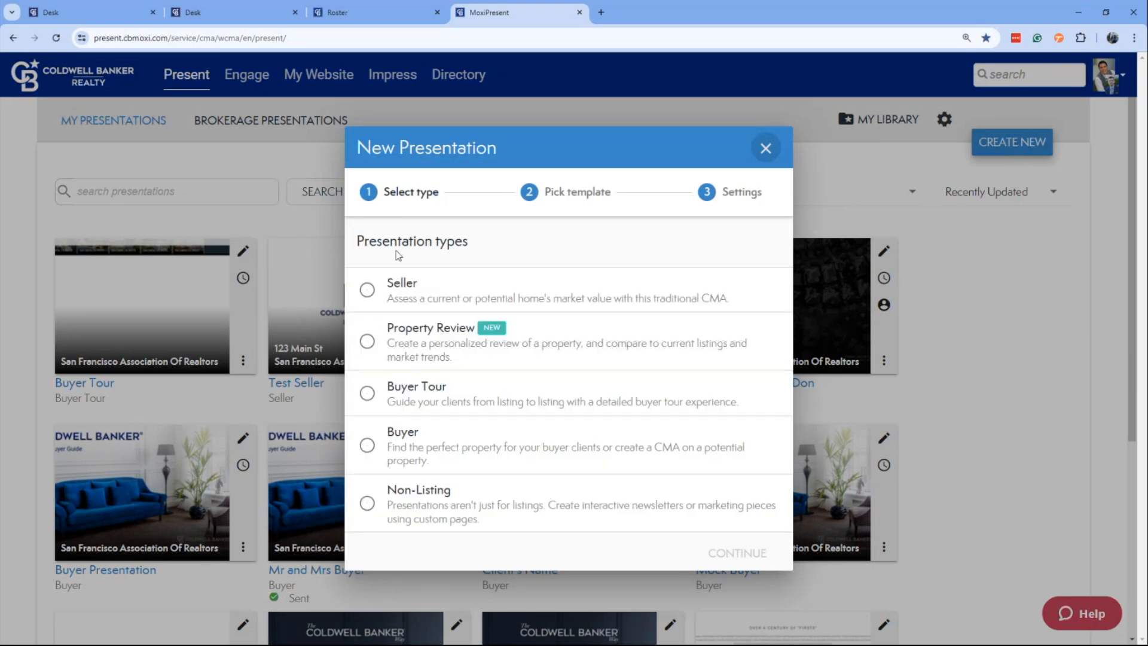
click(366, 291)
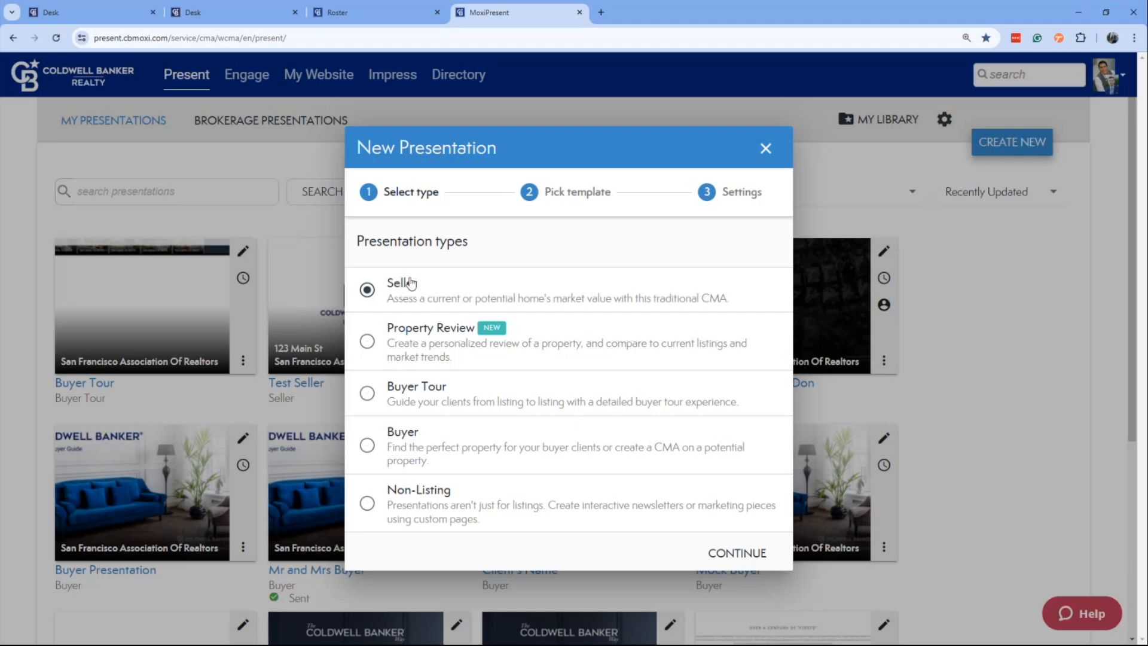
click(744, 560)
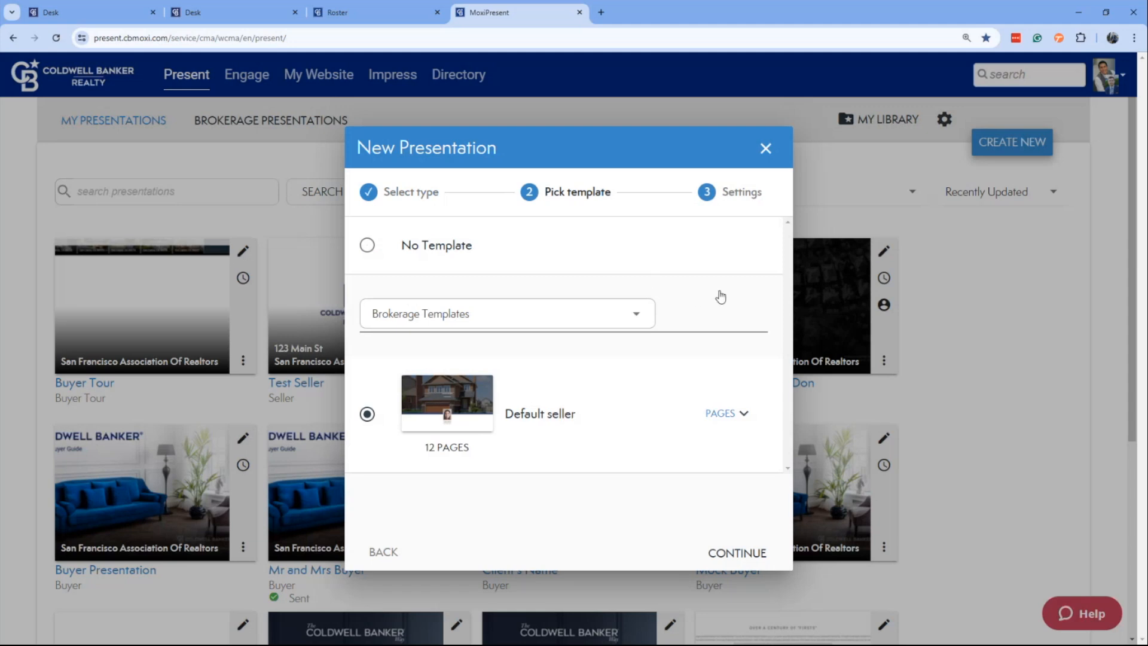
click(643, 323)
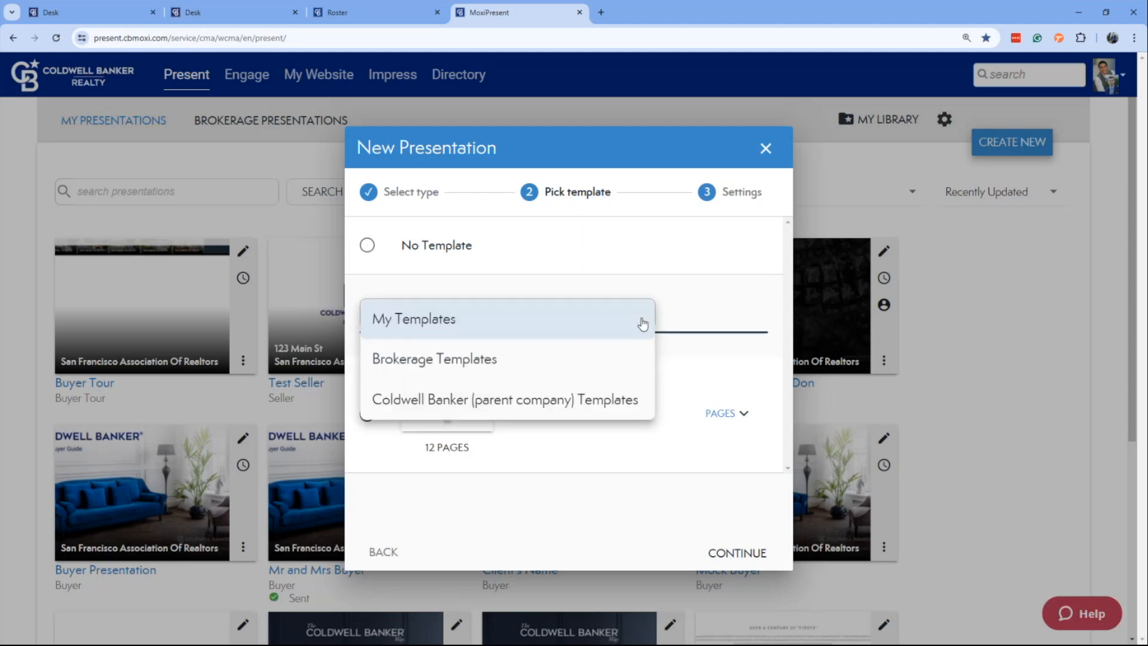
click(509, 408)
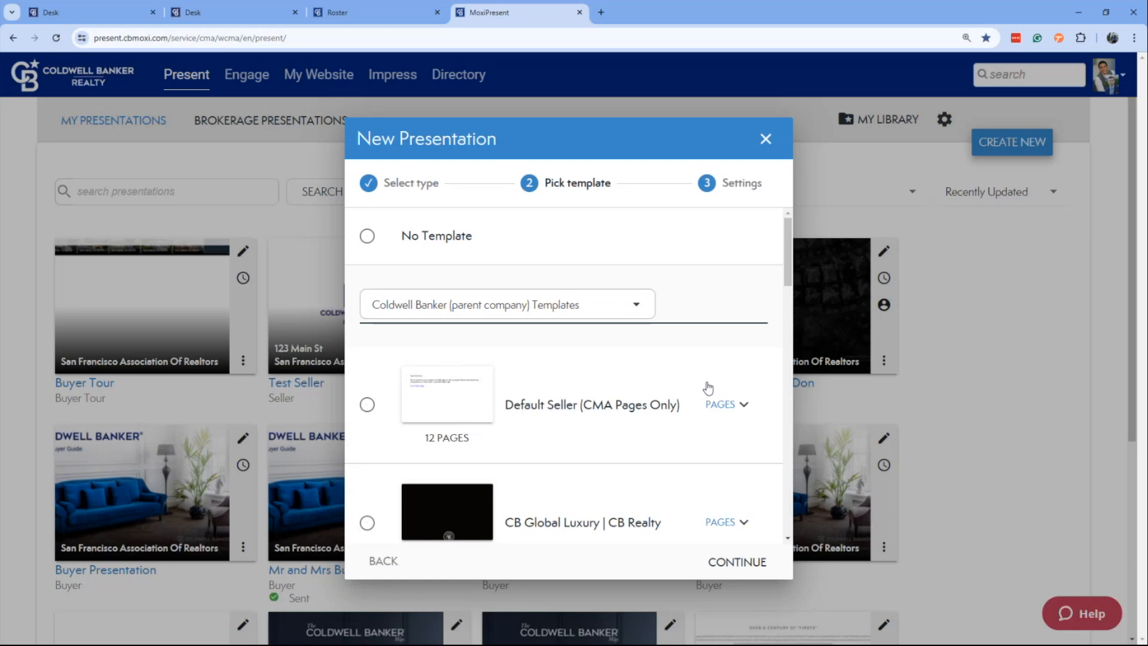
Look through the Coldwell Banker (parent company) seller templates, comparing the regional, 12-minute, pre-listing and Spanish options.
scroll(707, 388, down, 1)
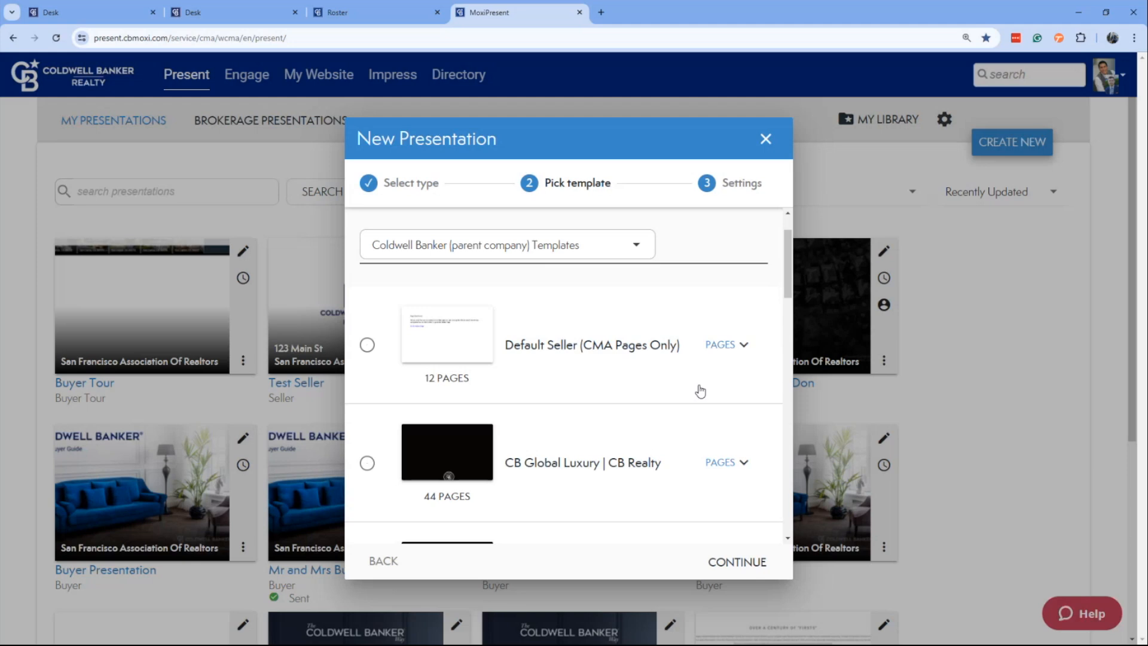
scroll(755, 364, down, 1)
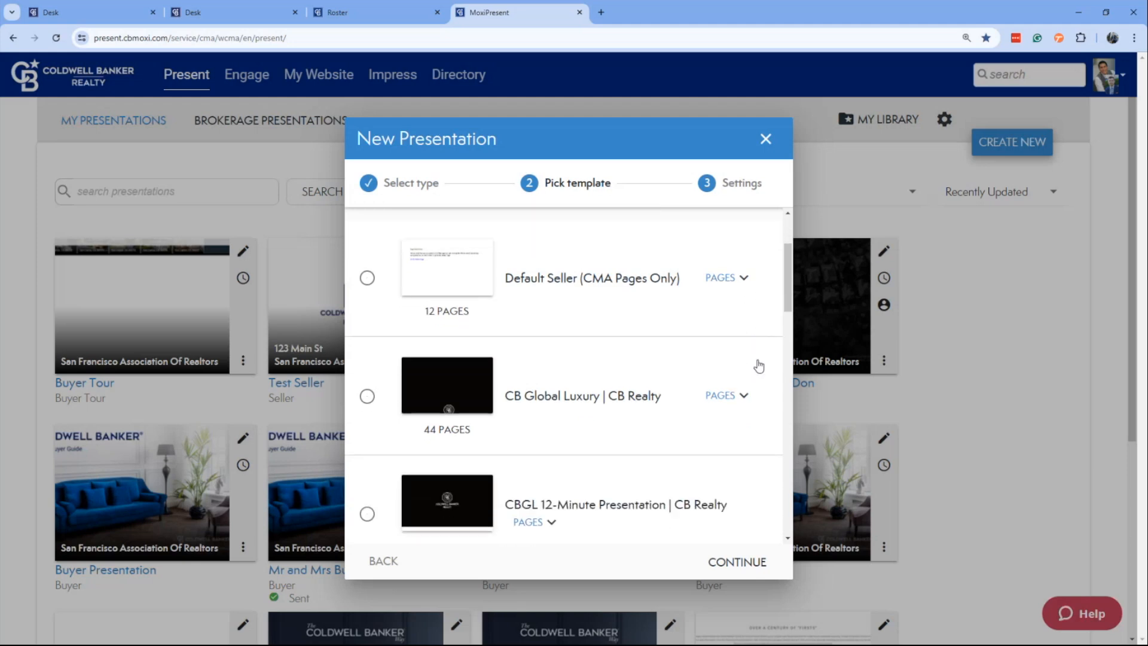
scroll(756, 362, down, 1)
scroll(765, 338, down, 1)
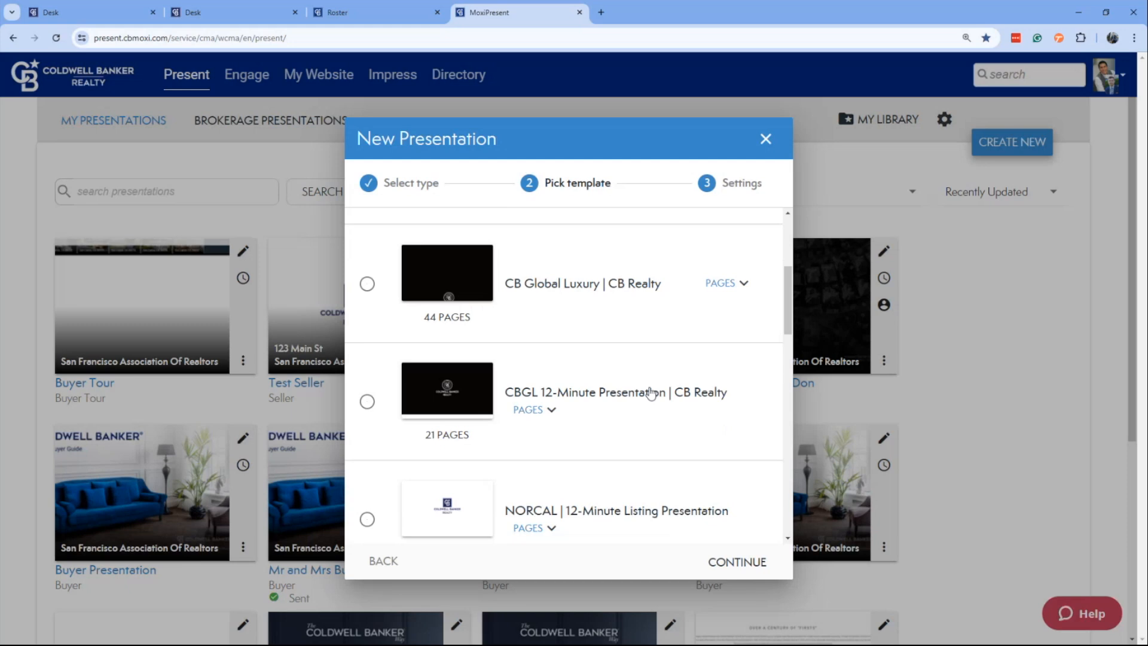
scroll(705, 346, down, 4)
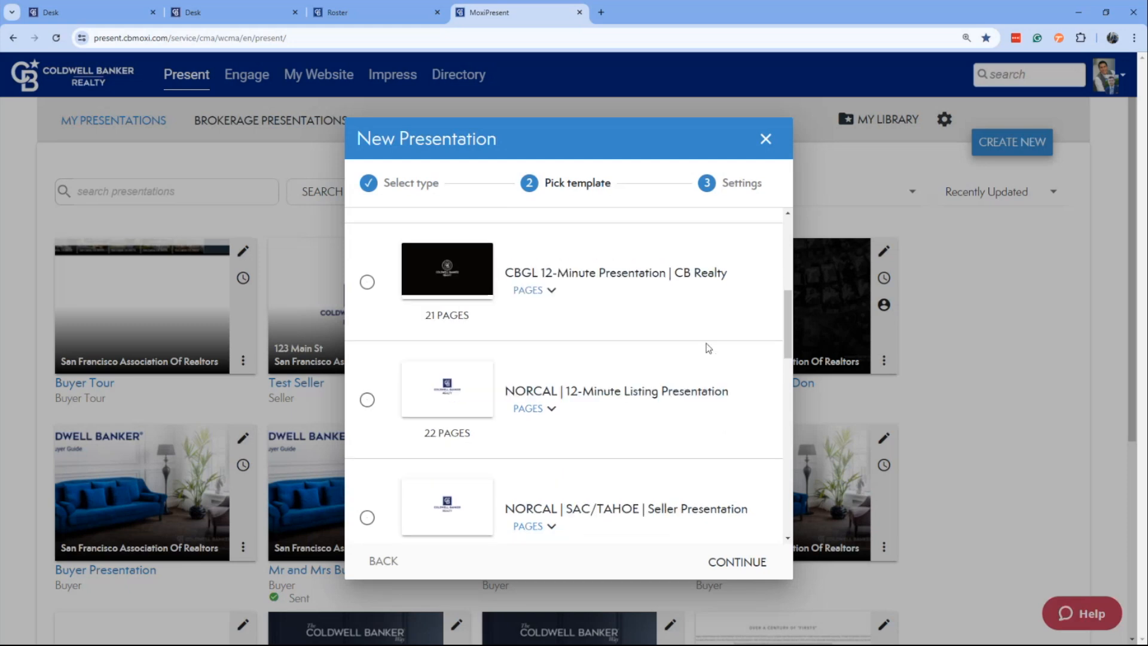
scroll(708, 348, down, 1)
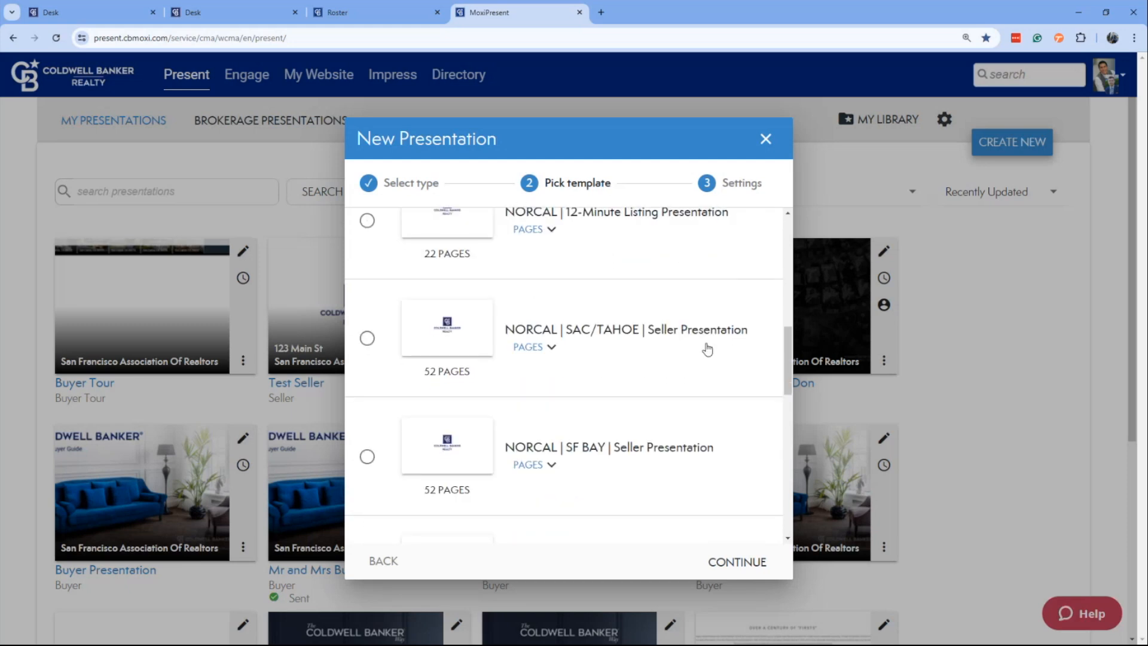
scroll(707, 348, down, 1)
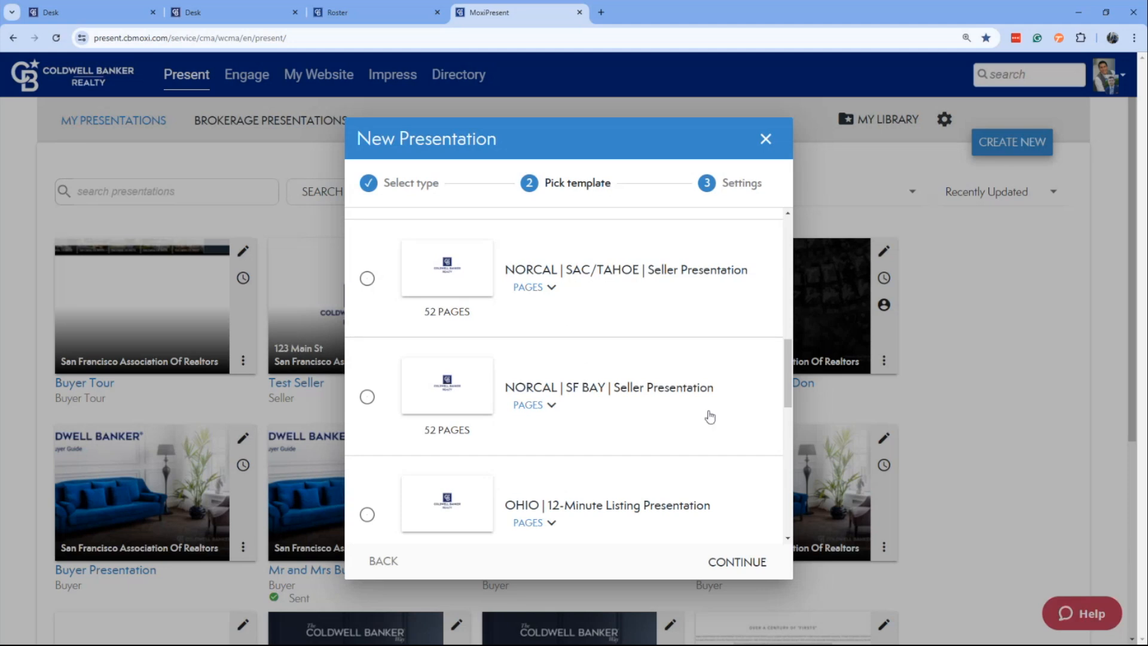
scroll(711, 418, down, 6)
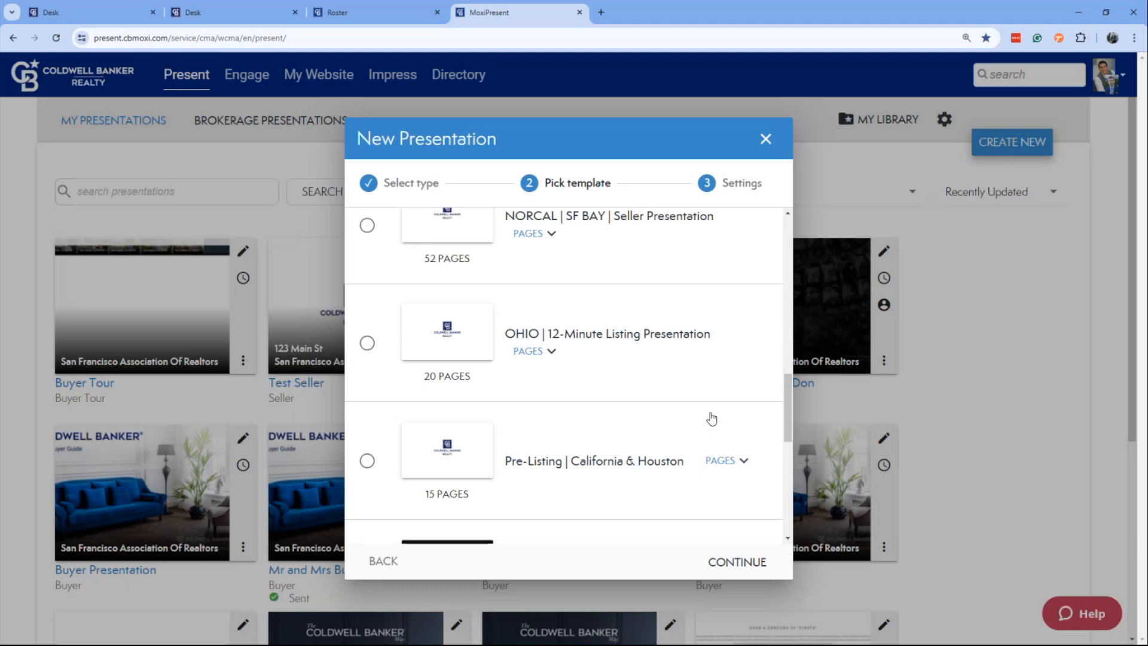
scroll(712, 418, down, 2)
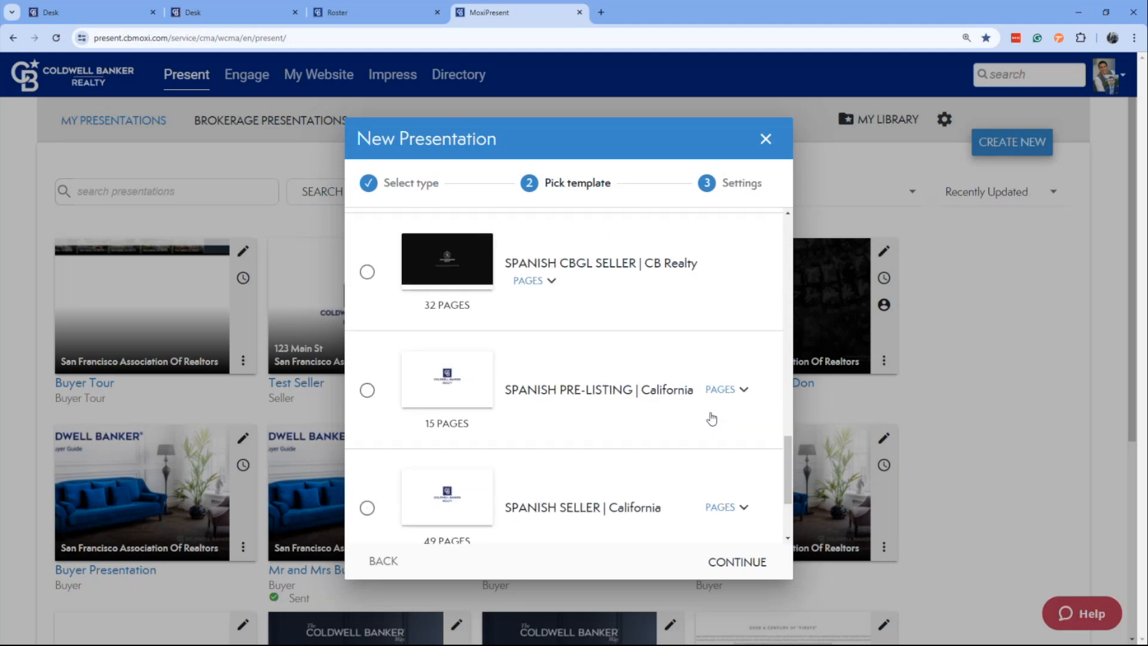
scroll(711, 419, down, 2)
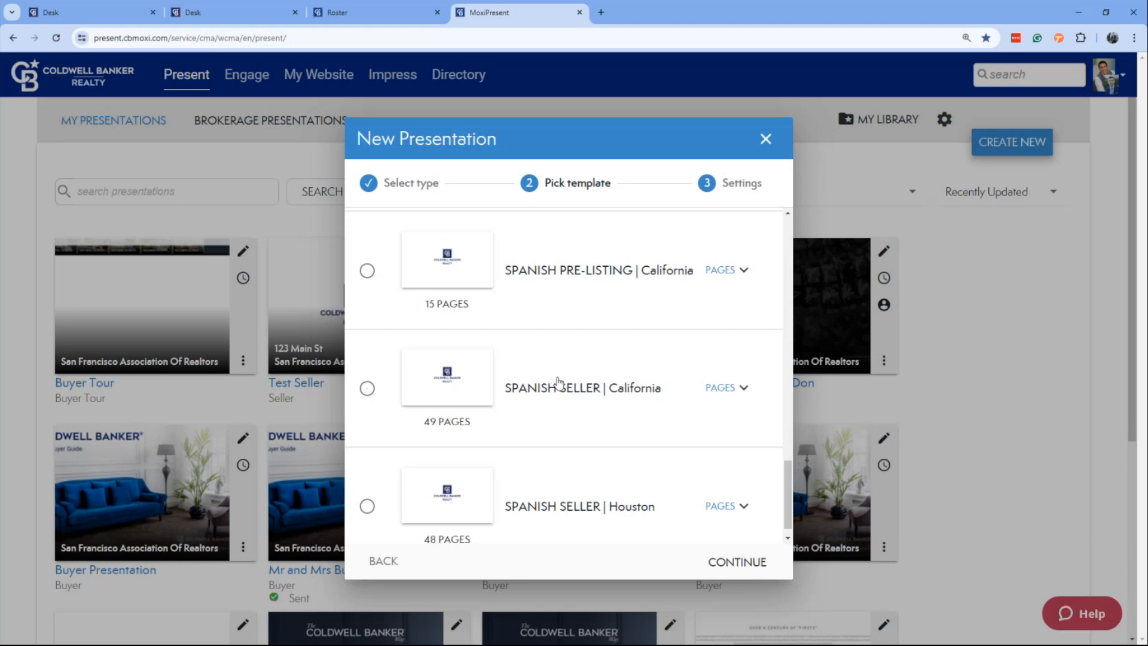
Choose the NORCAL | SF BAY | Seller Presentation template and continue to the presentation settings.
scroll(558, 389, up, 6)
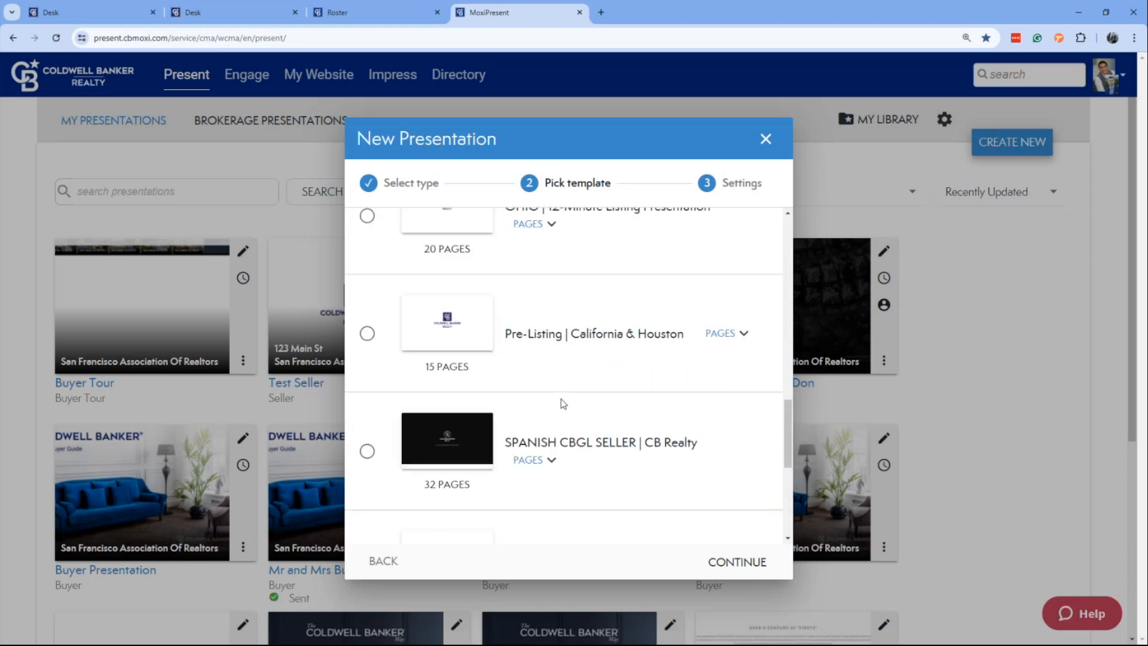
scroll(562, 402, up, 5)
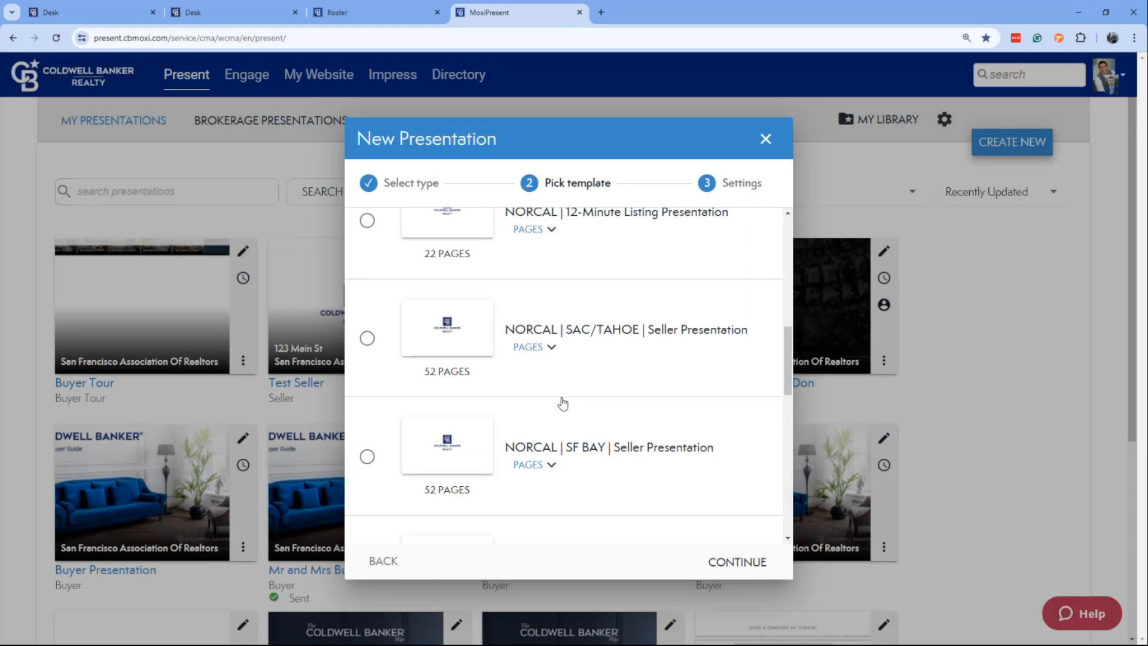
click(368, 458)
click(741, 562)
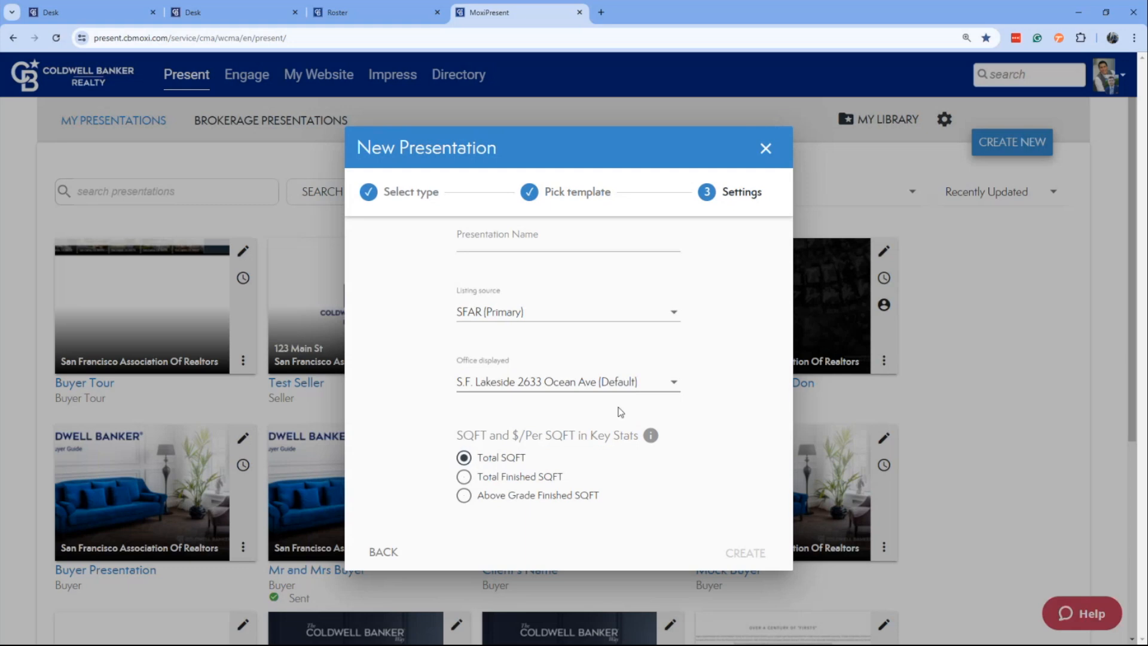
Name the presentation "Seller's Name" and create it with the default listing source, office and SQFT settings.
click(539, 242)
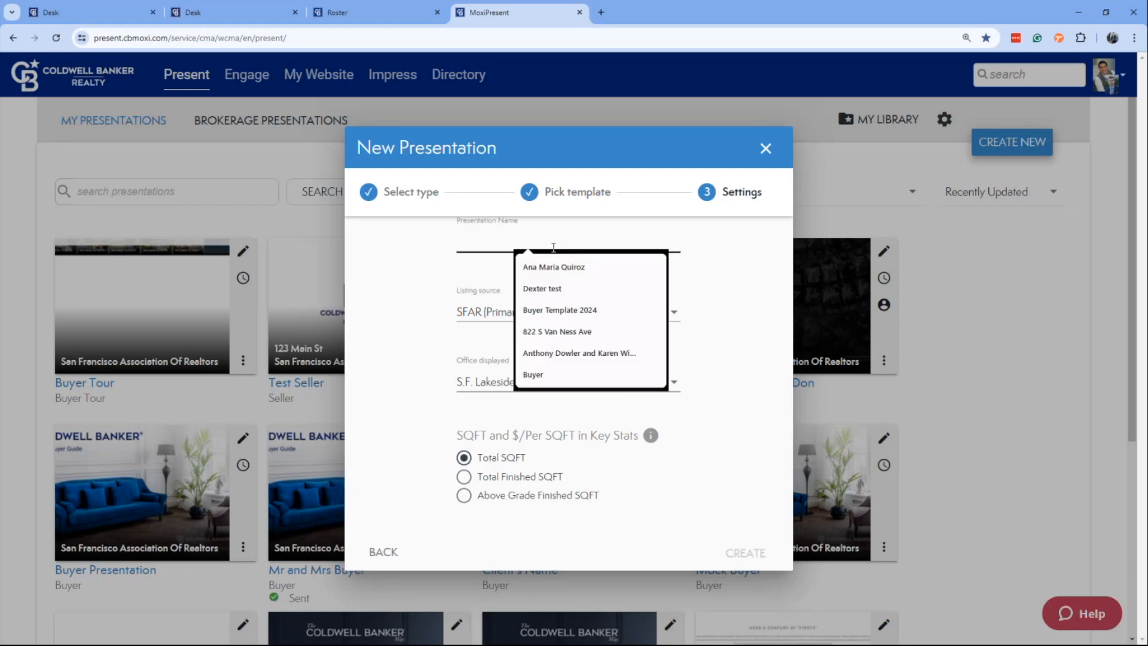
text(Seller's )
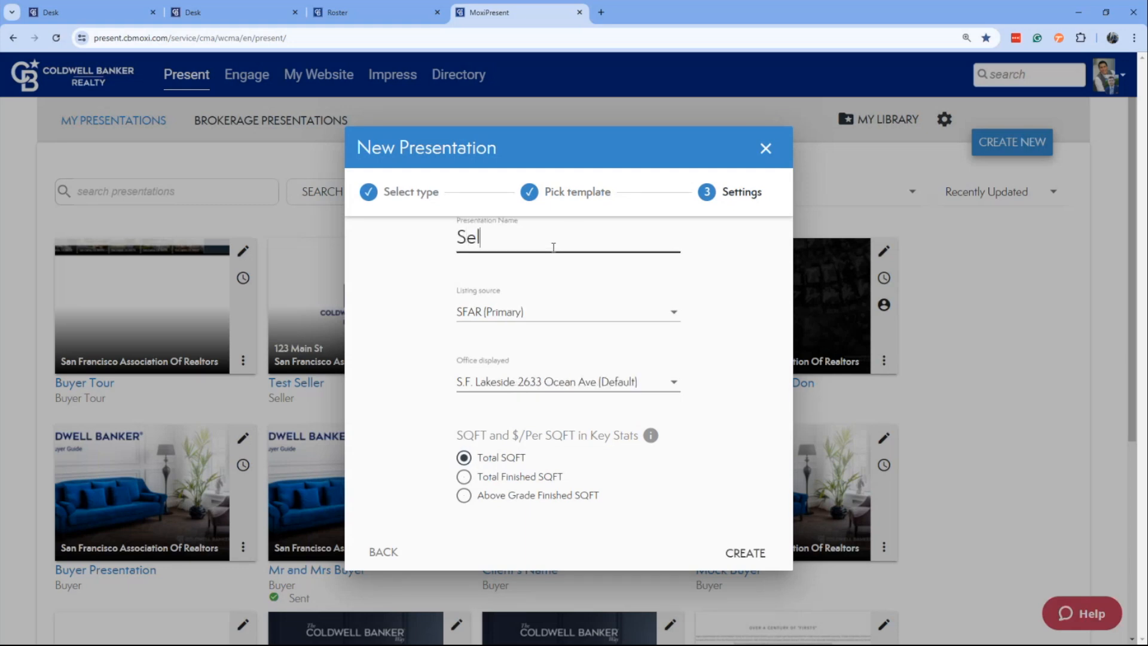
text(Name)
click(744, 551)
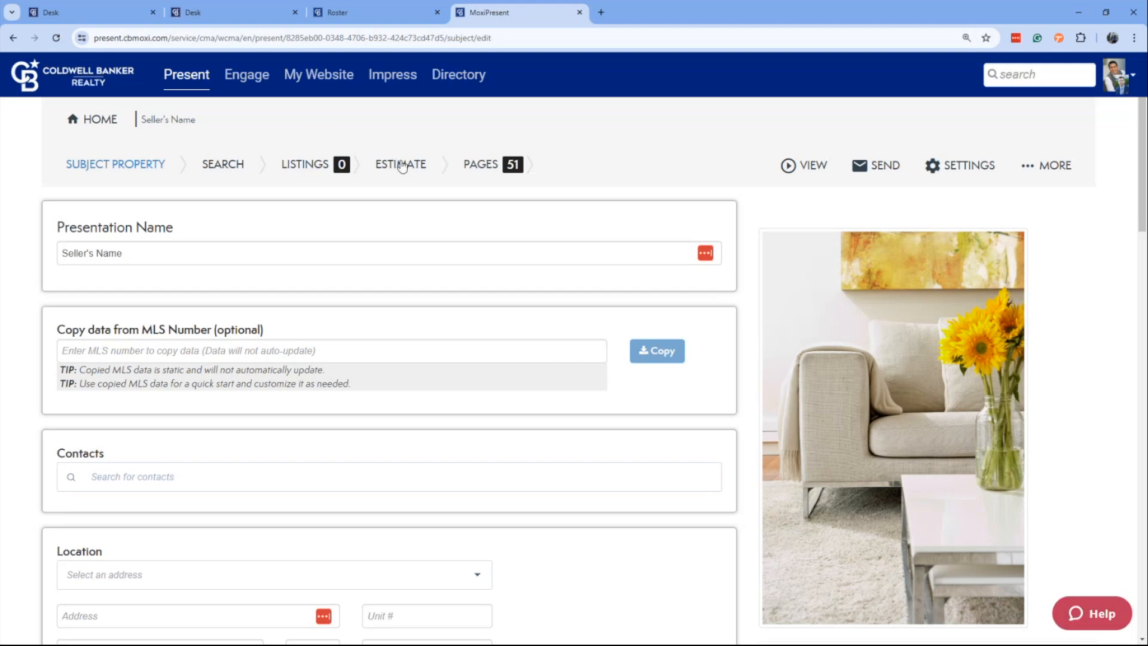
Examine the whole Subject Property form, from the MLS copy option, contacts and location to the features, remarks and price fields.
scroll(623, 316, down, 8)
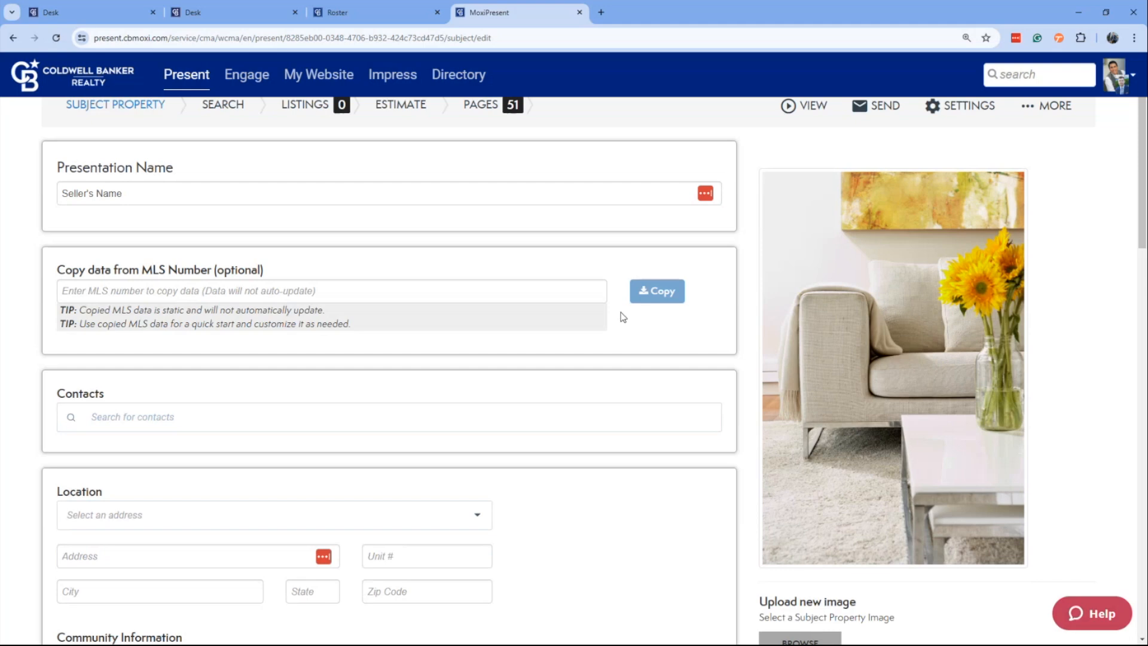
scroll(622, 316, down, 15)
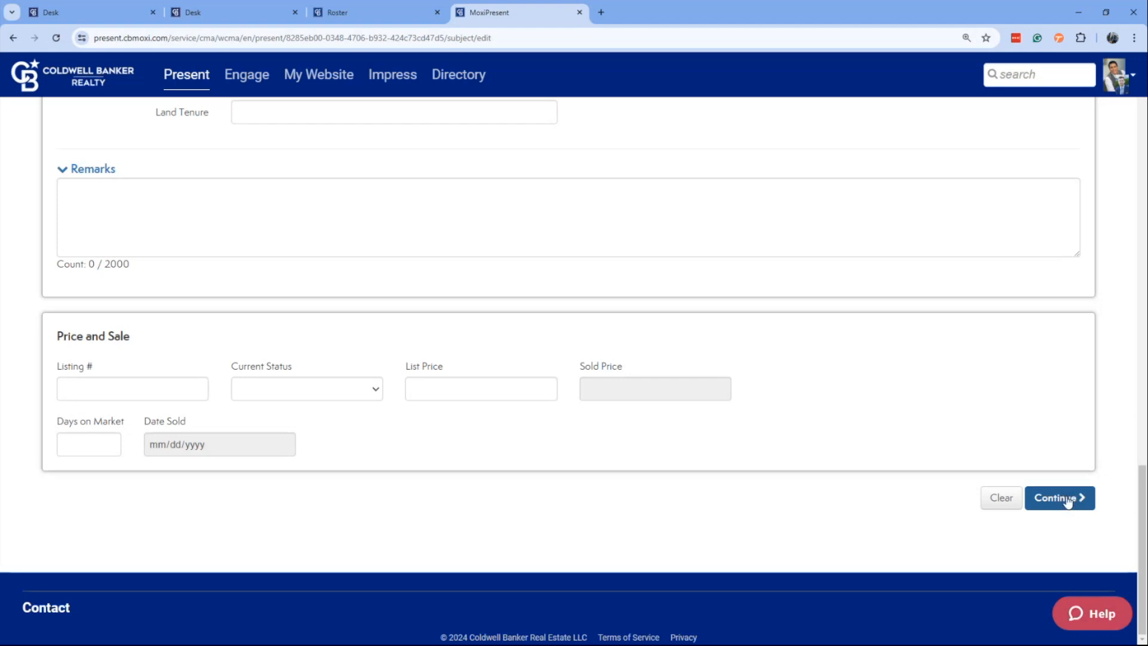
scroll(919, 458, up, 12)
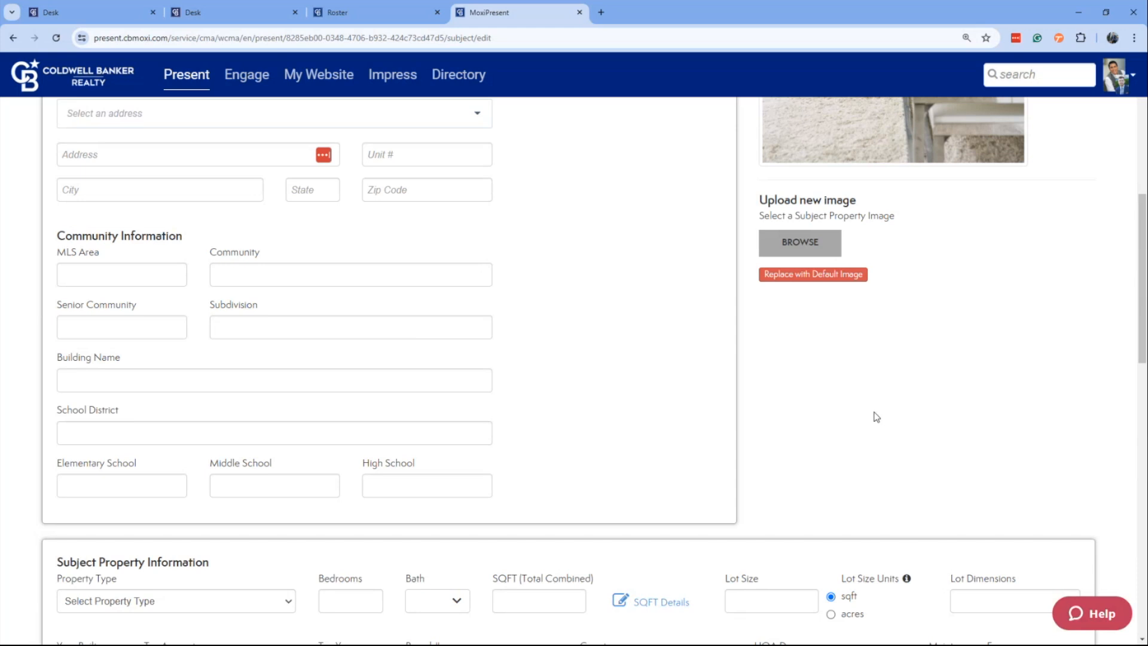
scroll(877, 417, up, 7)
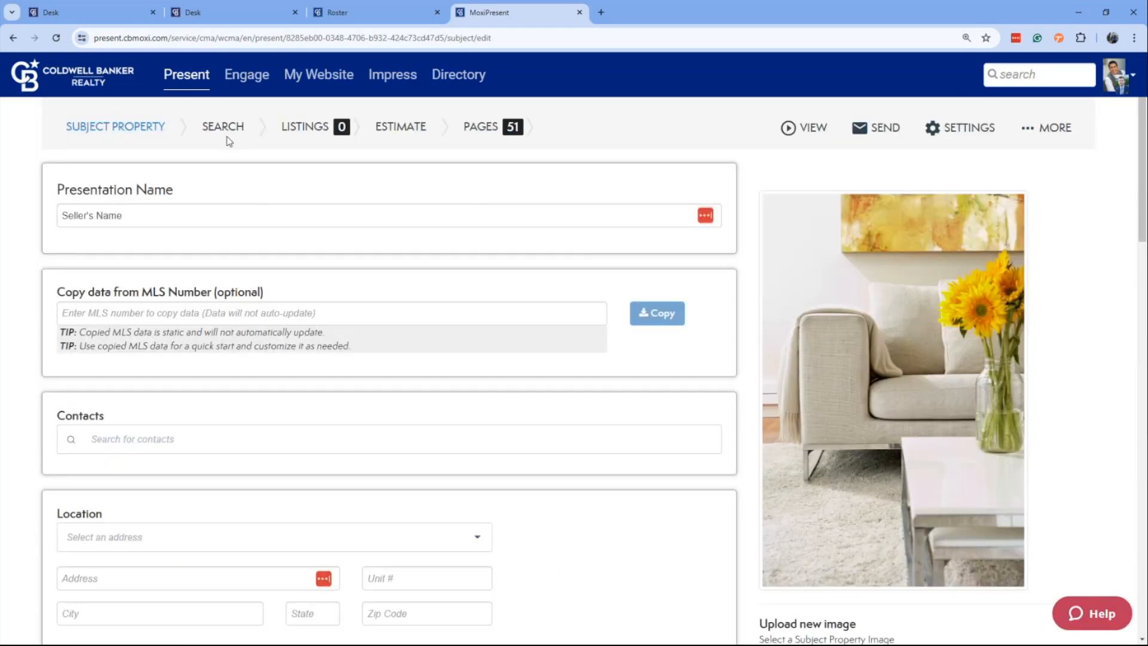
scroll(227, 141, up, 1)
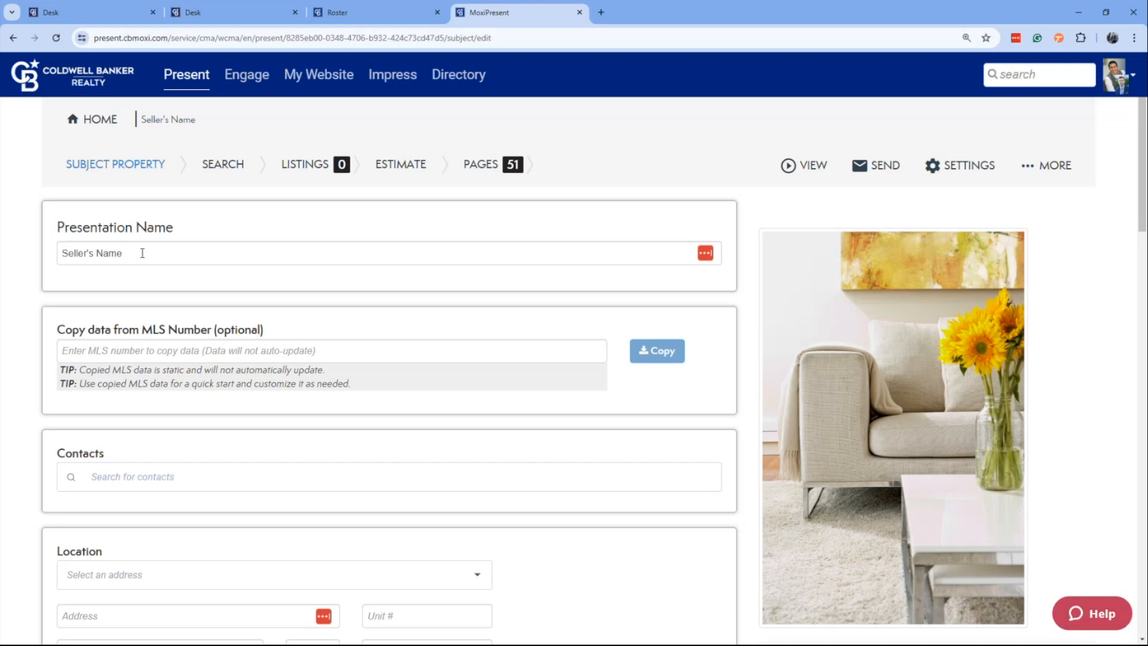
scroll(221, 277, down, 1)
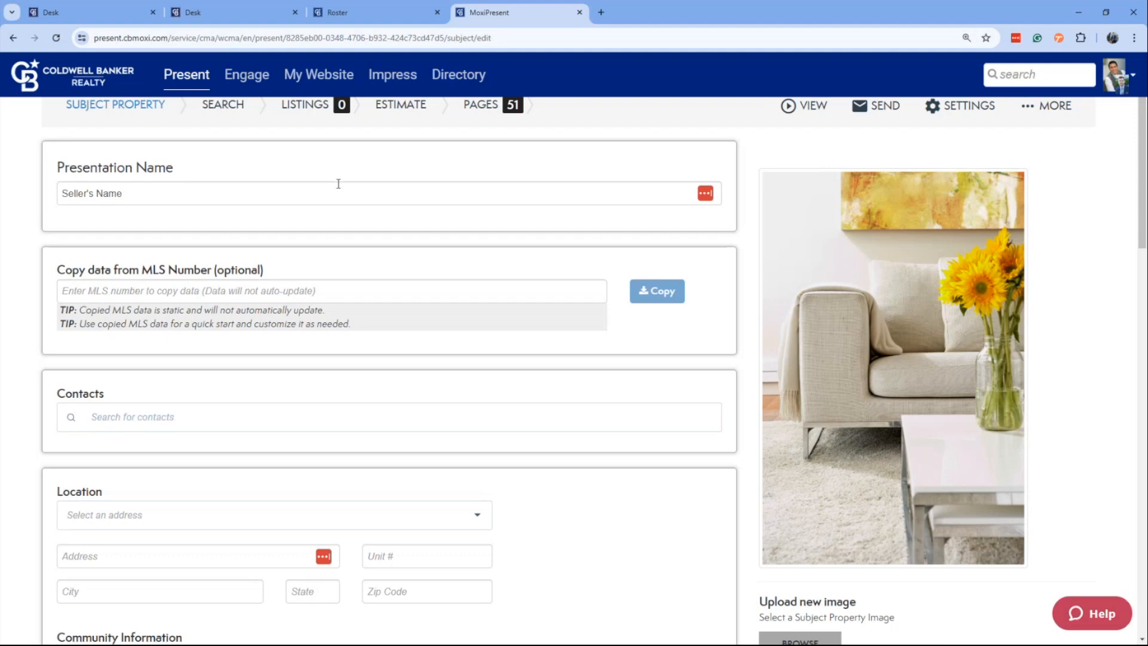
scroll(470, 284, down, 6)
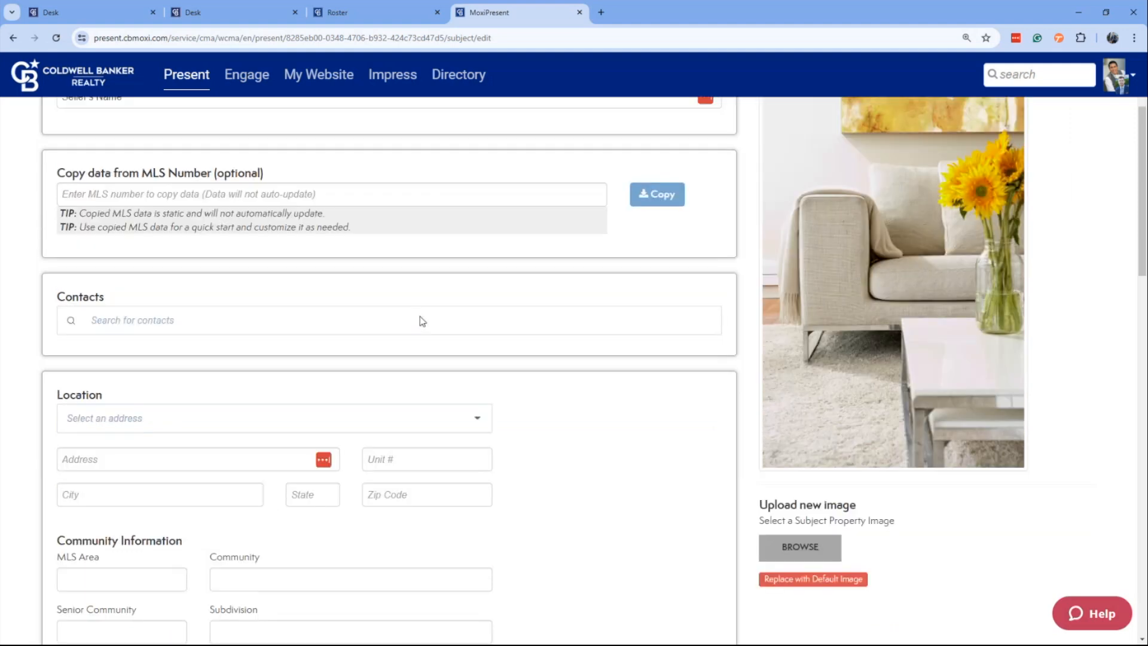
scroll(396, 425, down, 6)
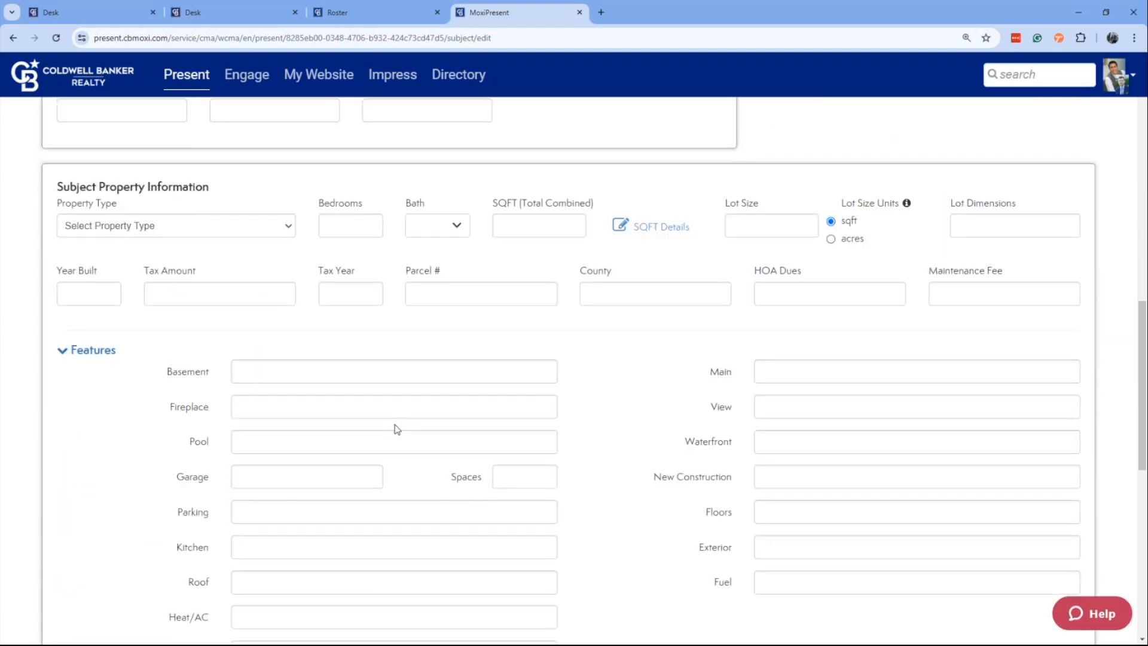
scroll(396, 426, down, 2)
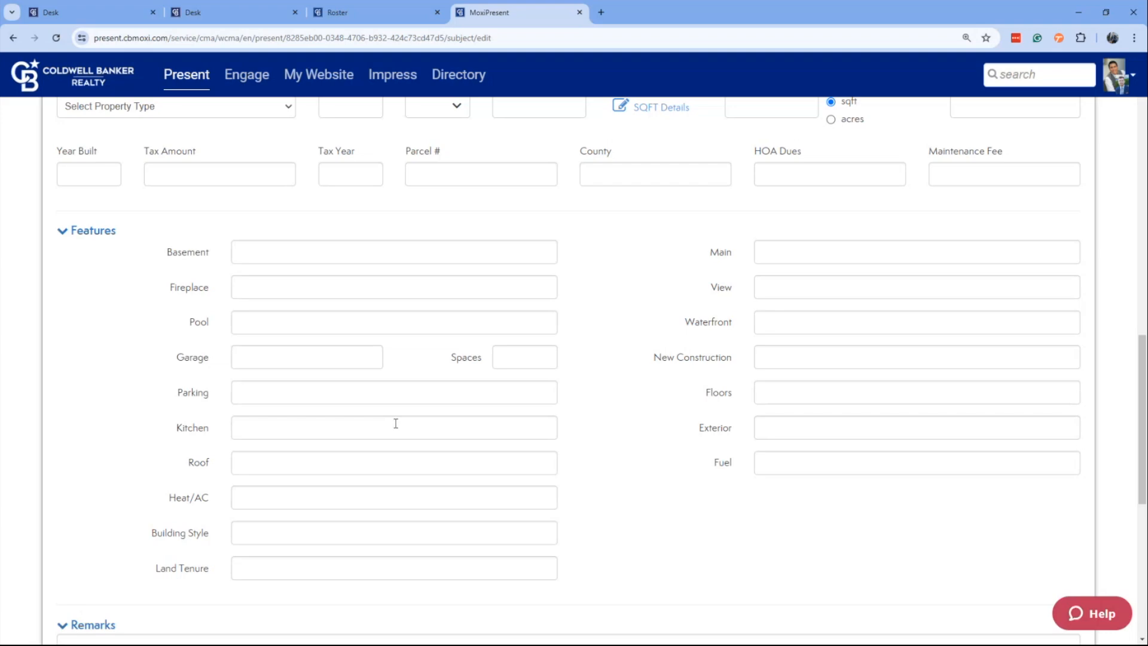
scroll(395, 423, up, 15)
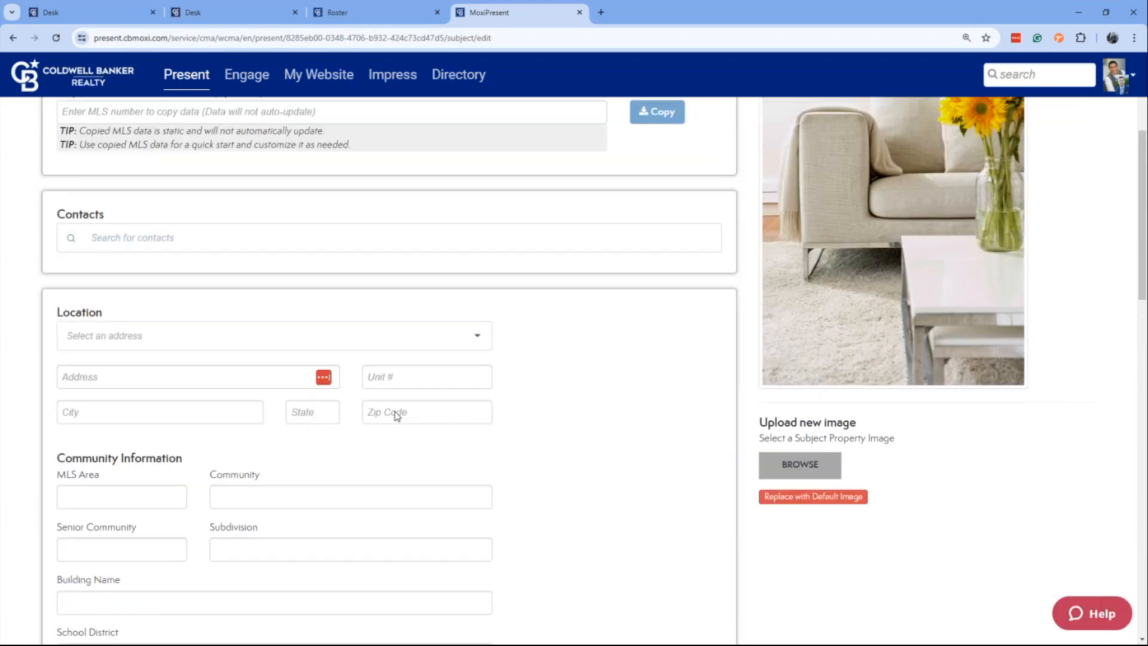
scroll(397, 416, up, 1)
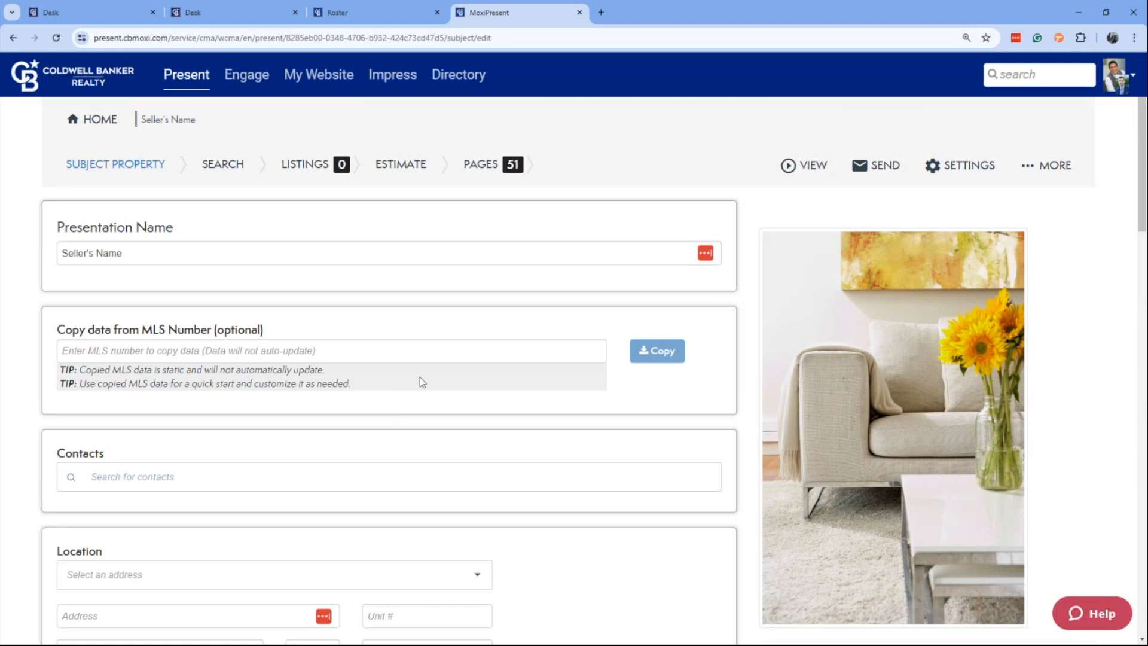
Fill in the subject property's street address, with San Francisco as the city and CA as the state.
scroll(412, 385, down, 2)
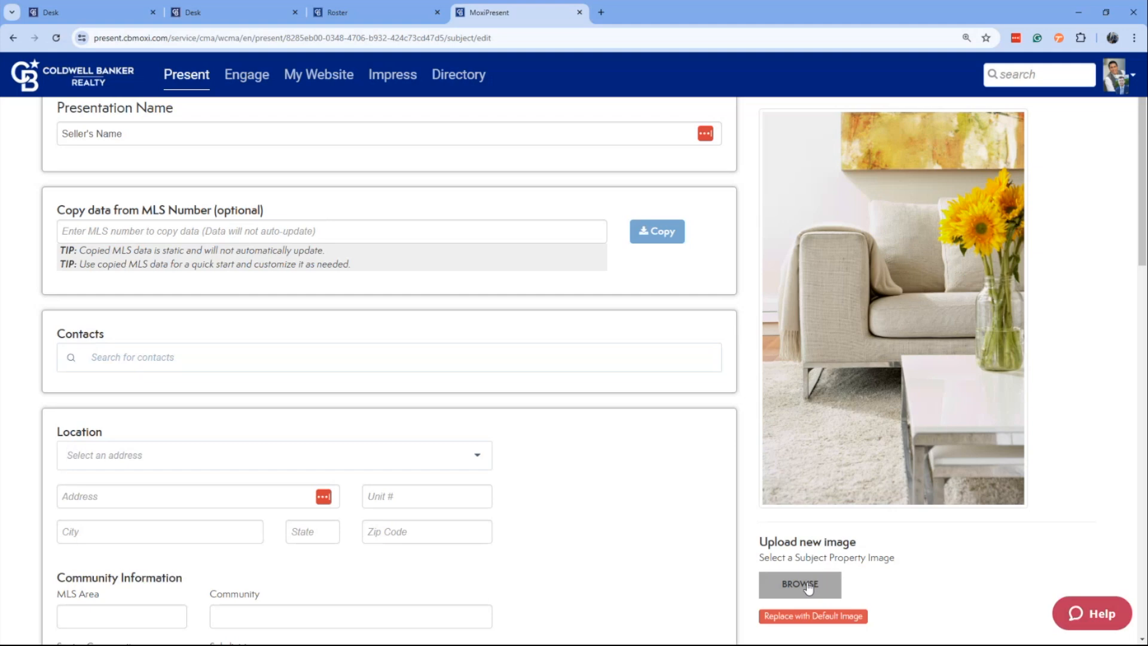
click(463, 457)
key(Tab)
text(123 Main)
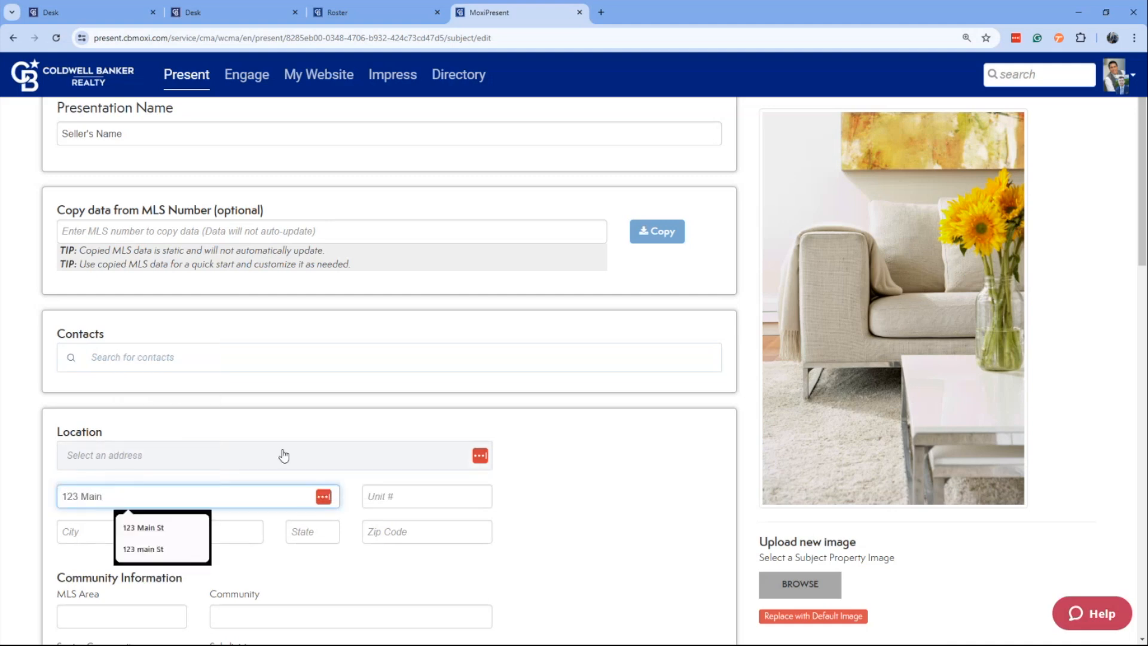
key(Tab)
key(Tab)
text(S)
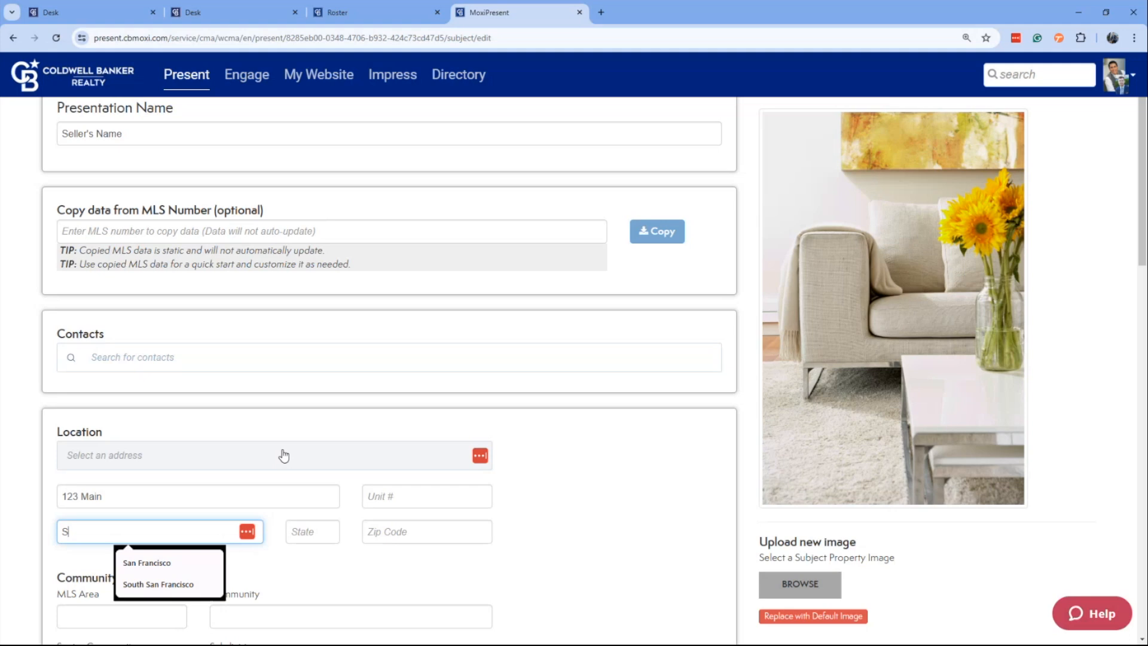
text(an Francisco)
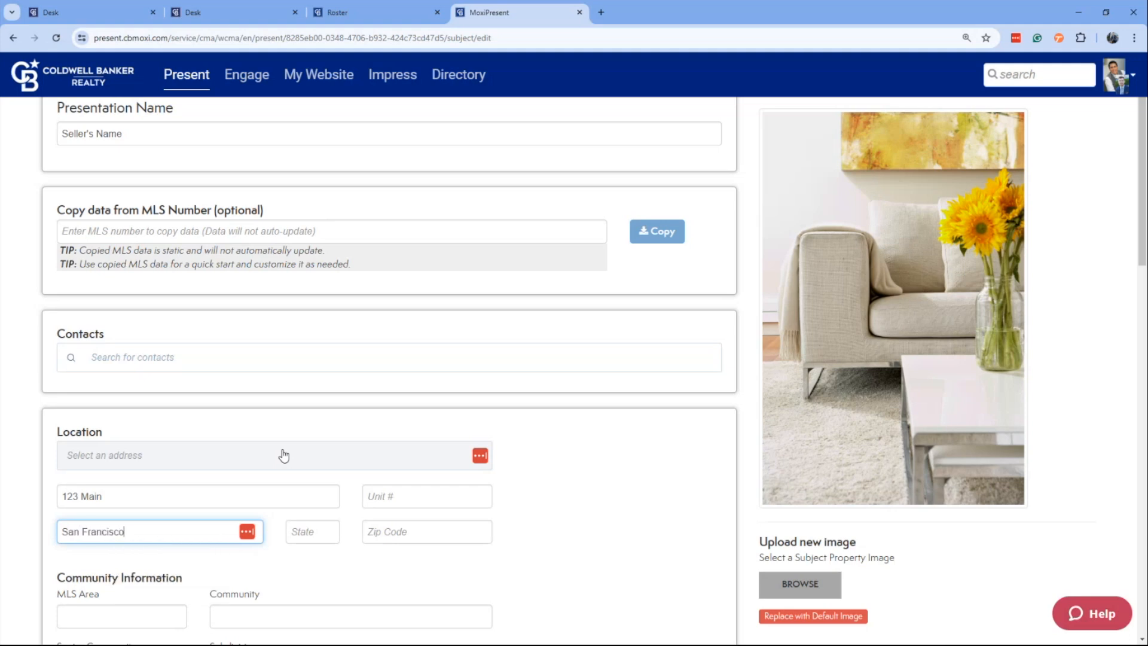
key(Tab)
text(CA)
Set the subject property's type to Single-Family Home with 3 bedrooms.
scroll(358, 361, down, 1)
scroll(361, 364, down, 7)
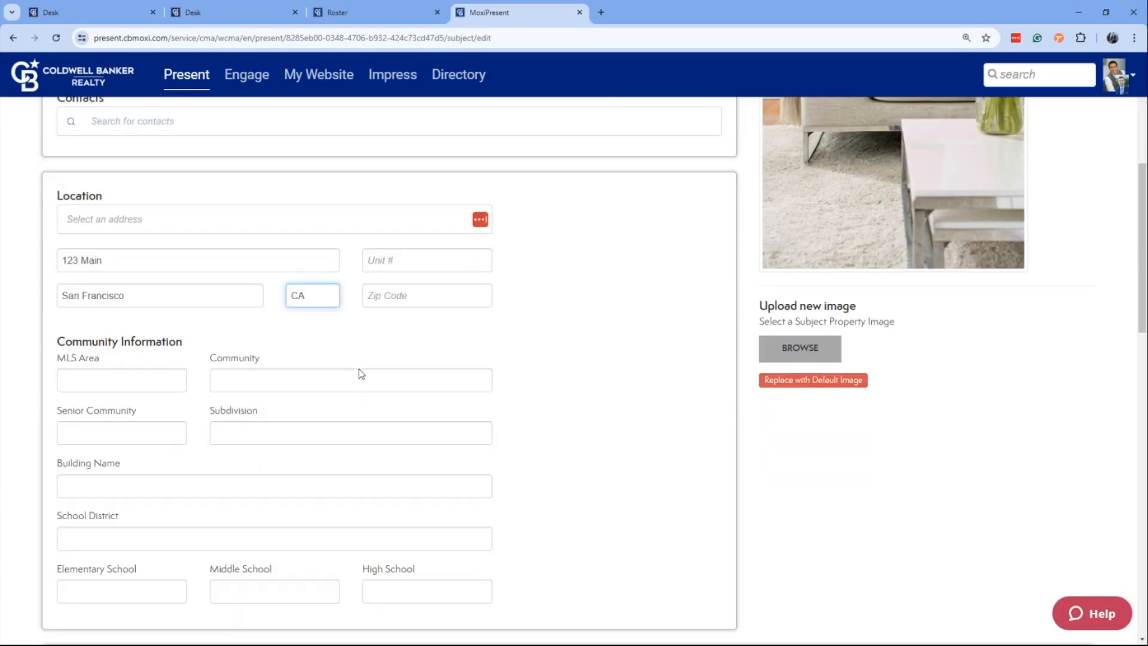
scroll(361, 373, down, 3)
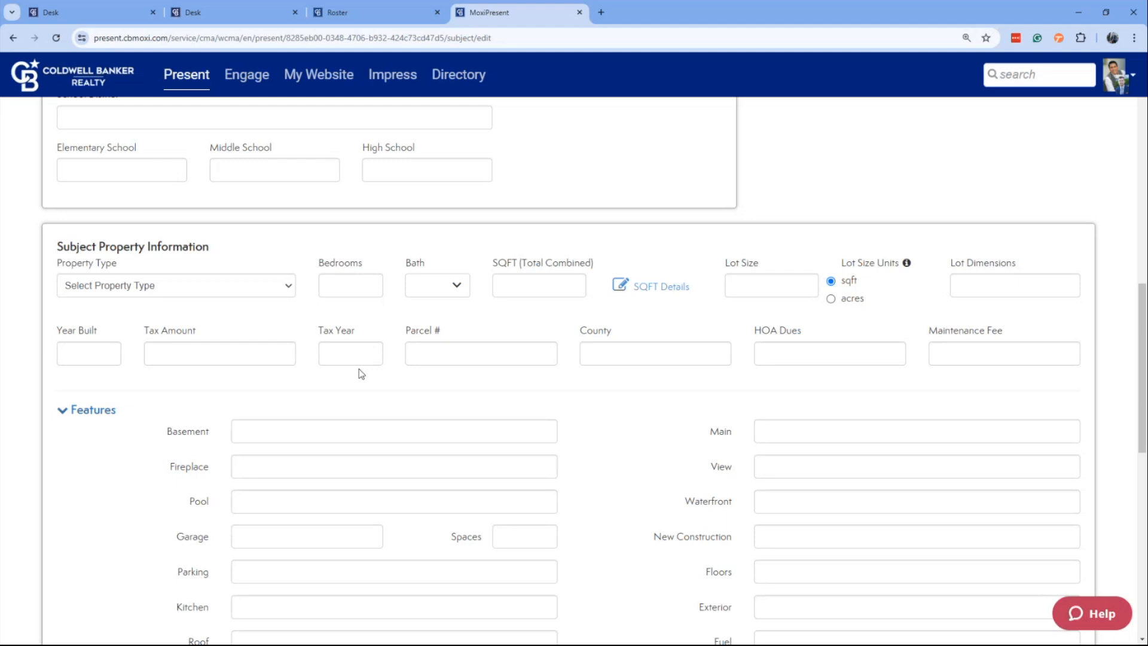
click(143, 294)
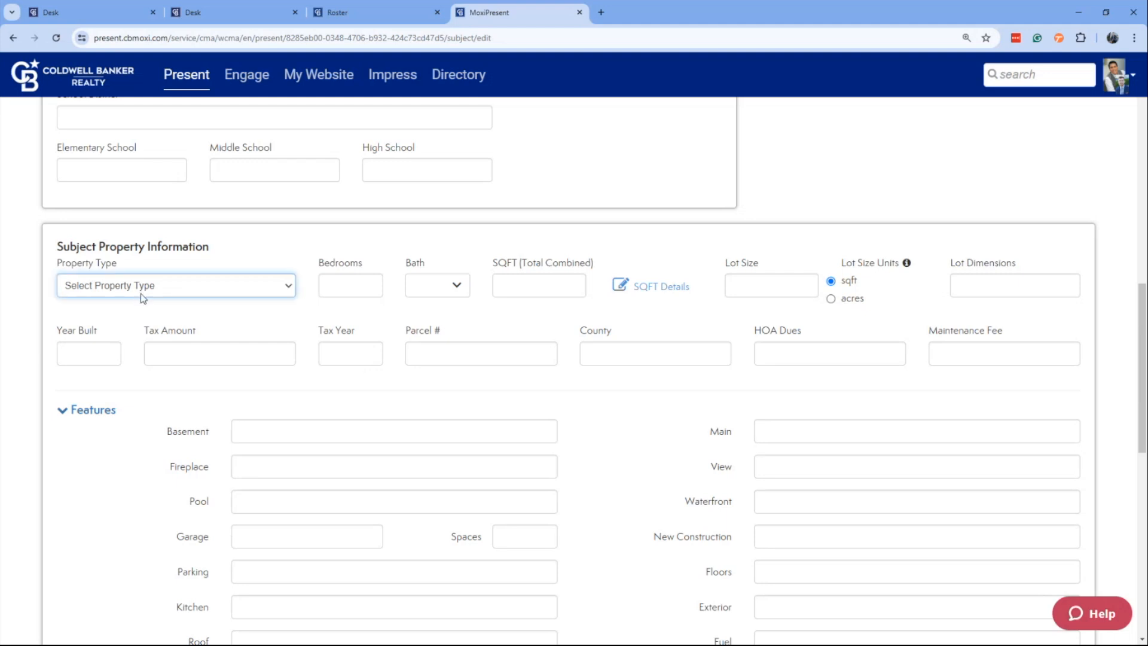
click(135, 315)
click(335, 290)
text(3)
key(Tab)
Set the subject property's bathroom details to 2 full baths.
click(427, 286)
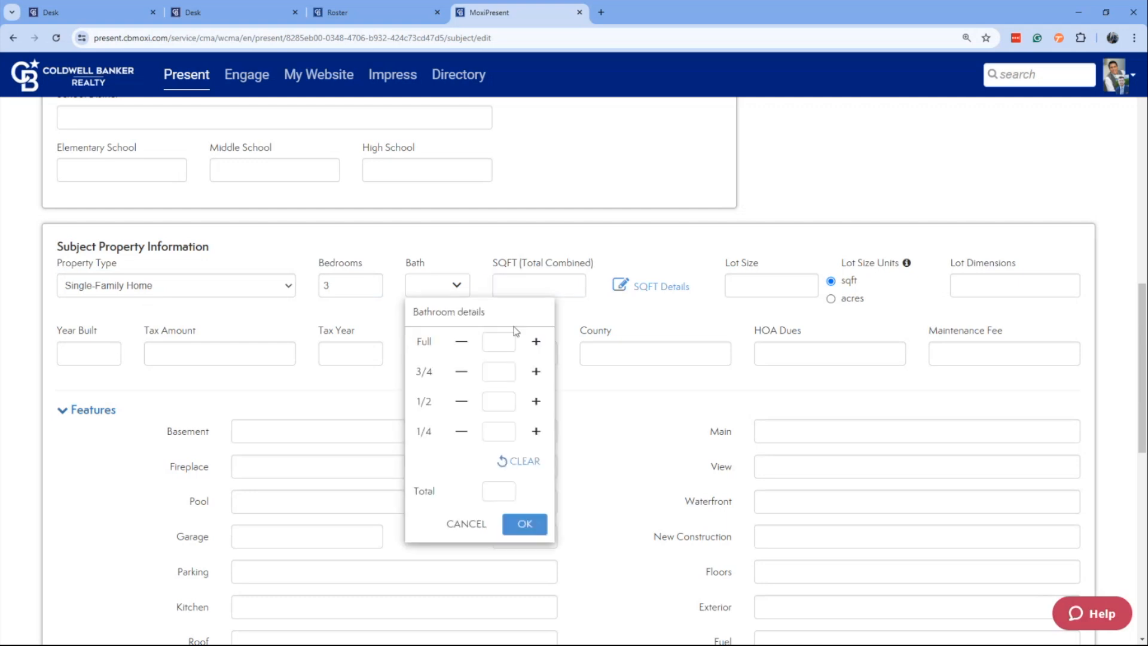
click(536, 343)
click(526, 521)
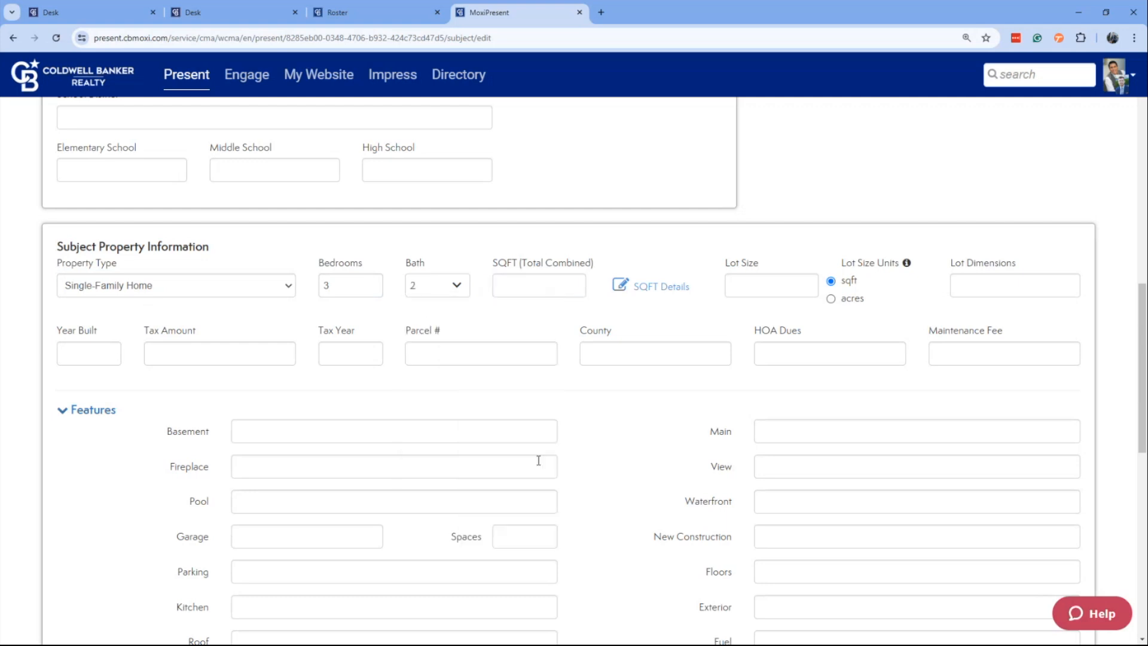
Set the subject property's total square footage to 2000 and year built to 1991, and continue past the form.
click(549, 285)
text(2000)
key(Tab)
key(Tab)
click(71, 349)
text(1991)
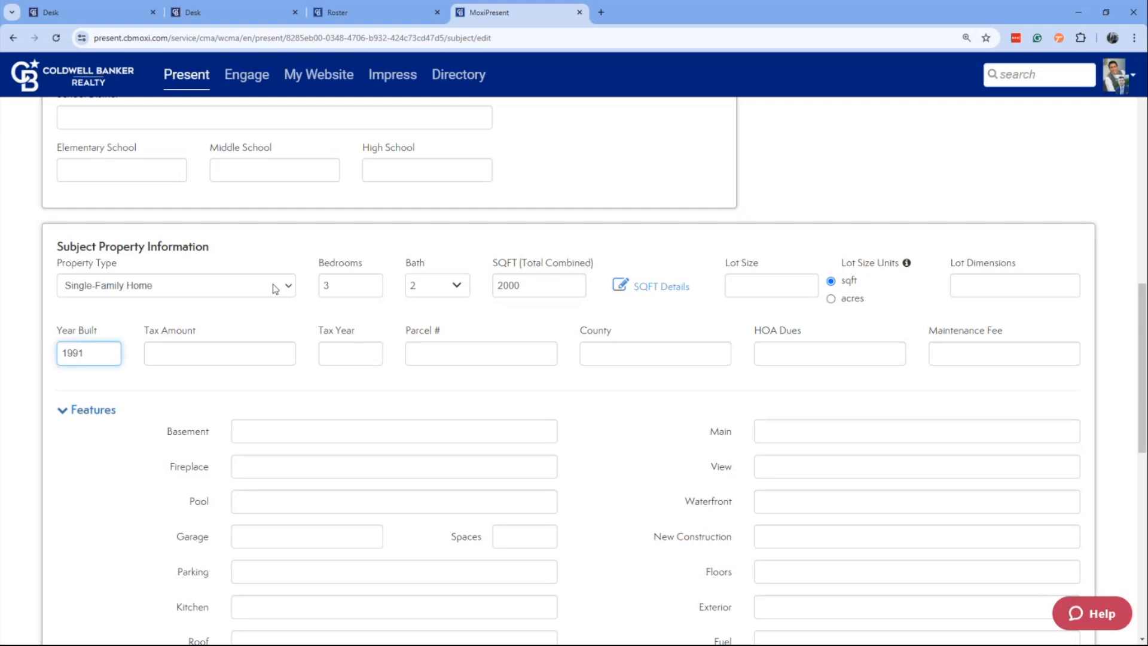
scroll(302, 323, down, 5)
scroll(305, 331, down, 5)
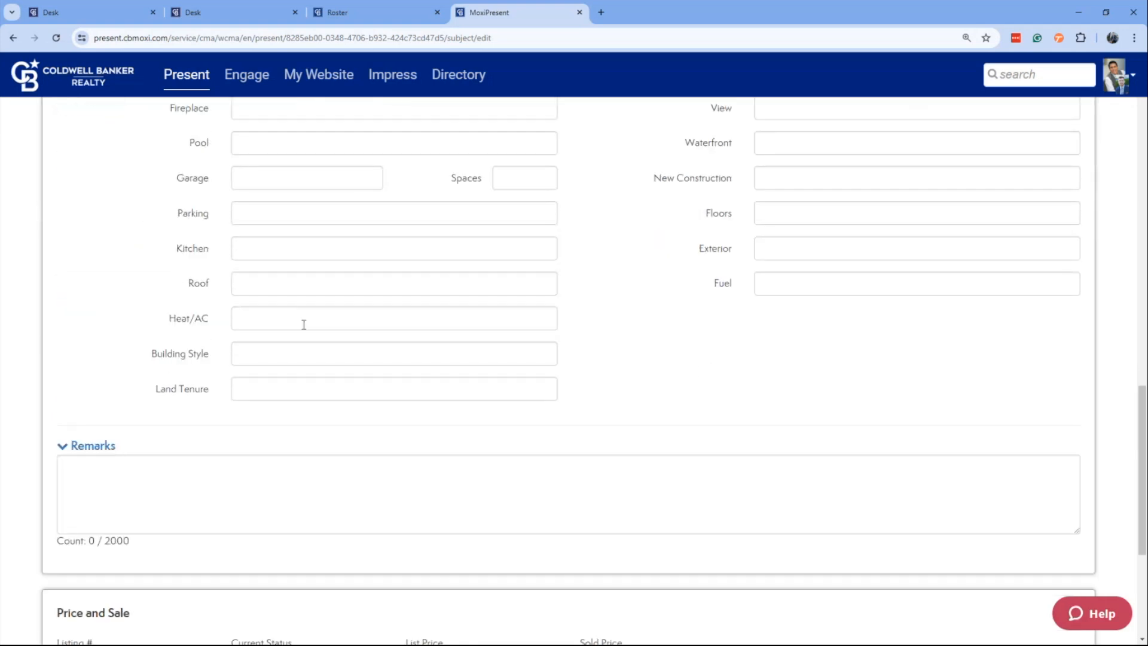
scroll(305, 327, down, 1)
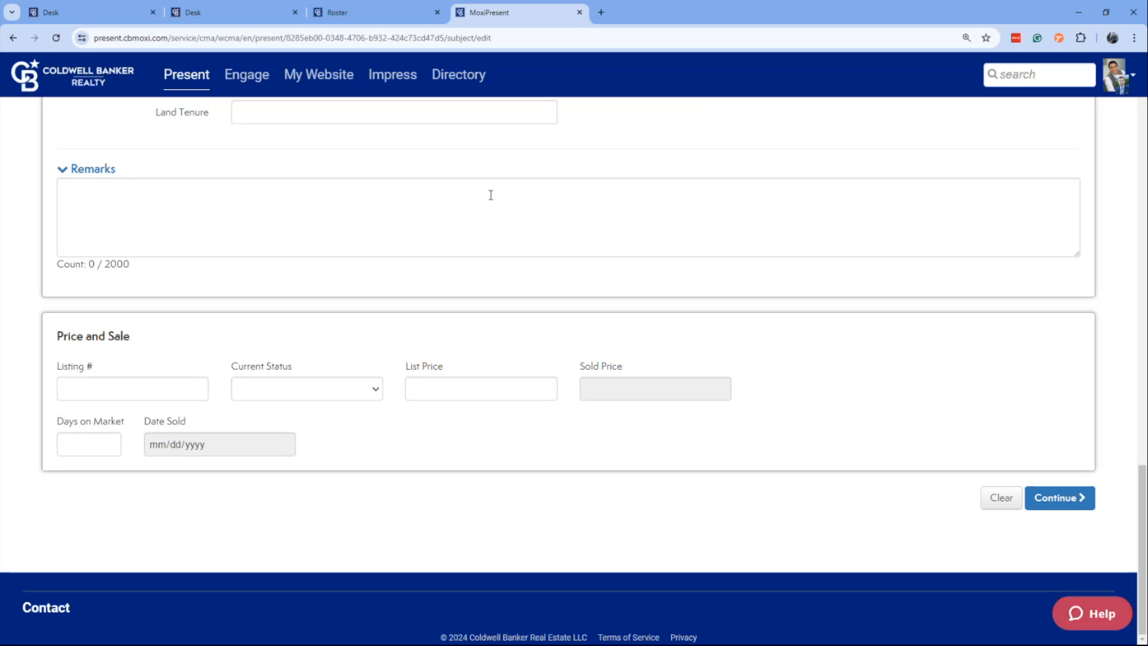
click(1068, 502)
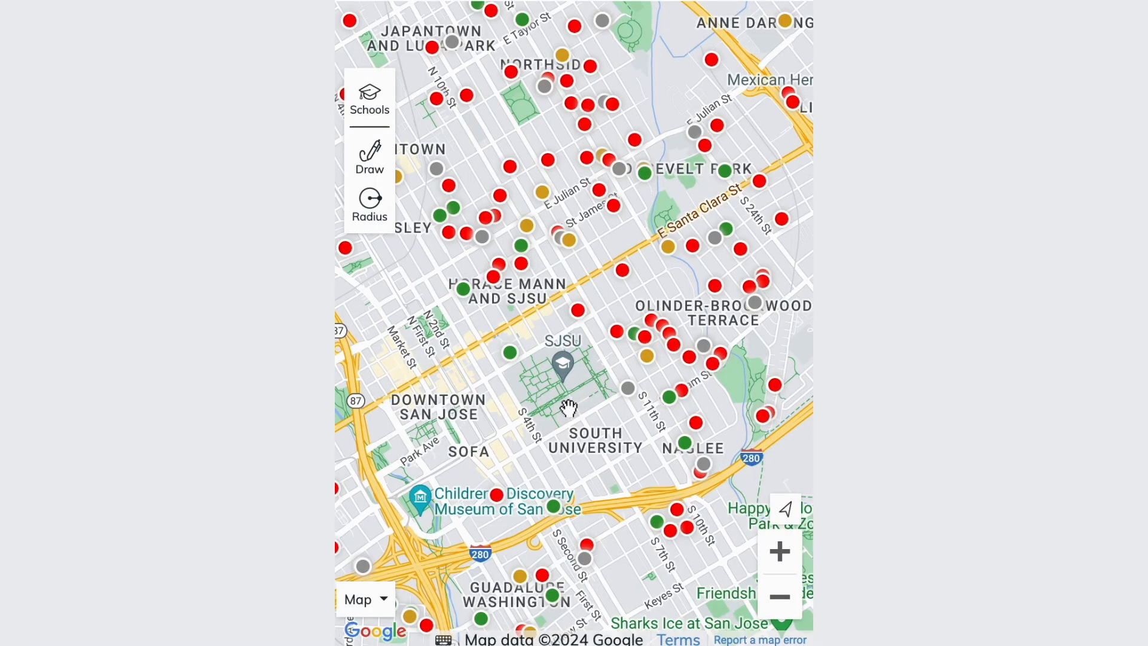
Outline a rounded freehand search area from Hensley to Horace Mann using Quick Draw, and clear it.
drag(572, 414, 706, 335)
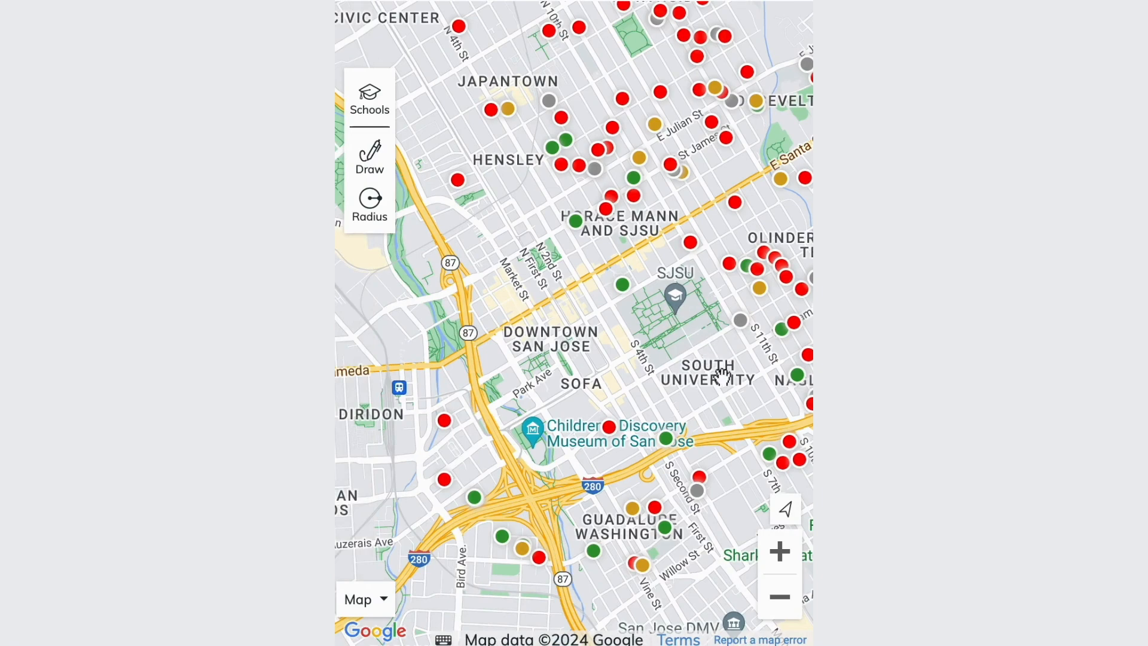
click(777, 553)
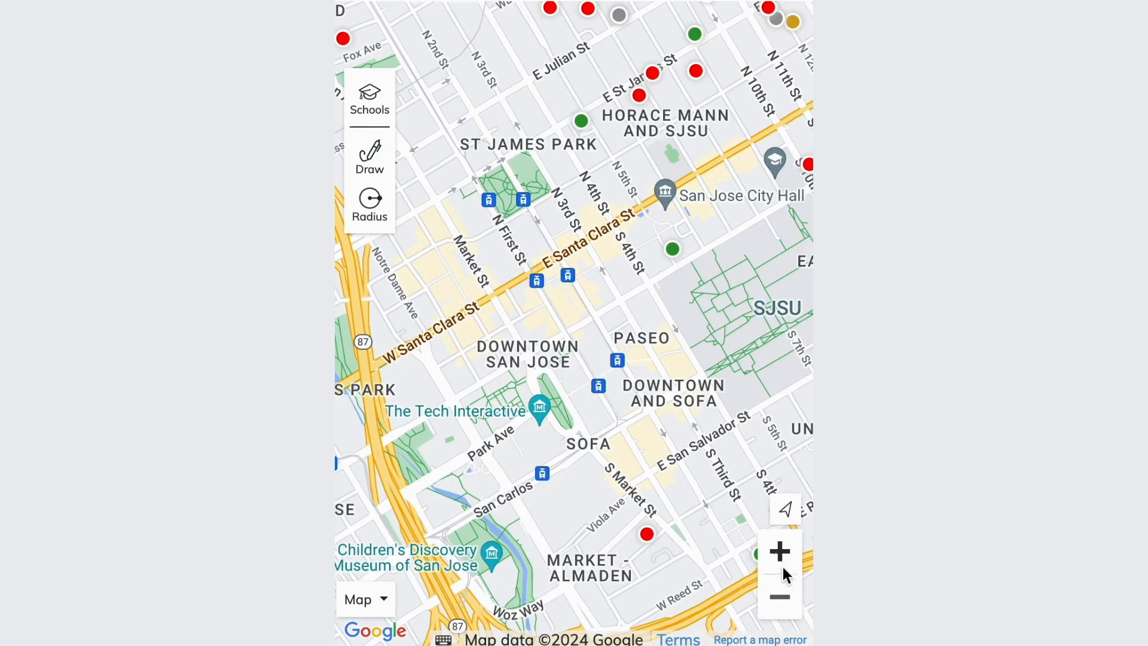
click(780, 598)
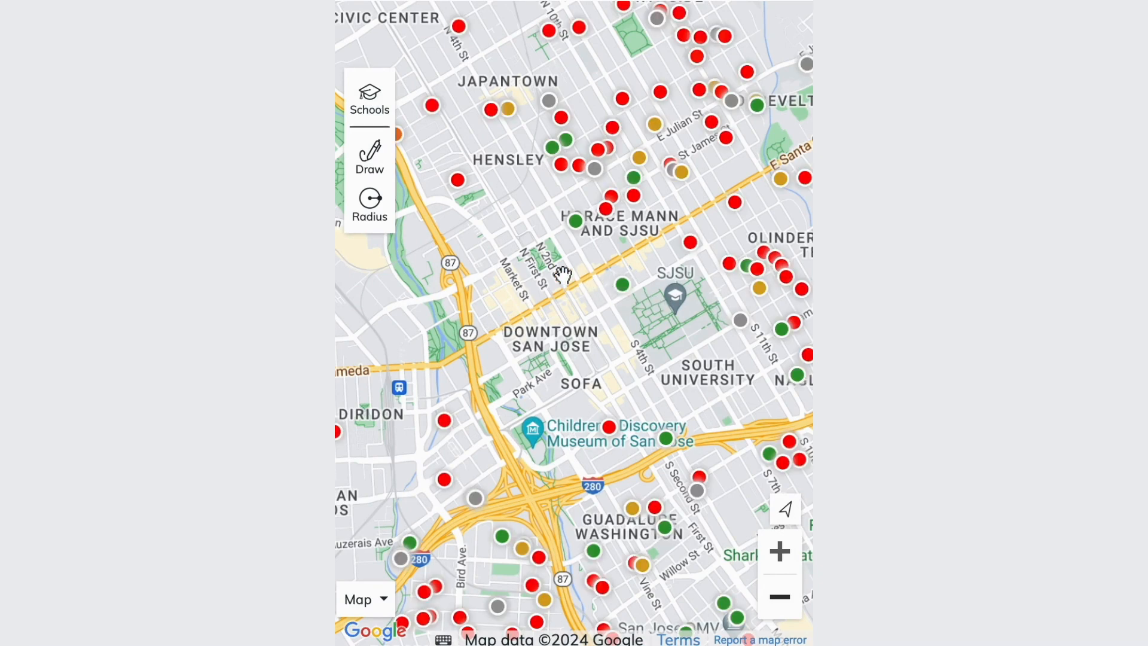
click(379, 169)
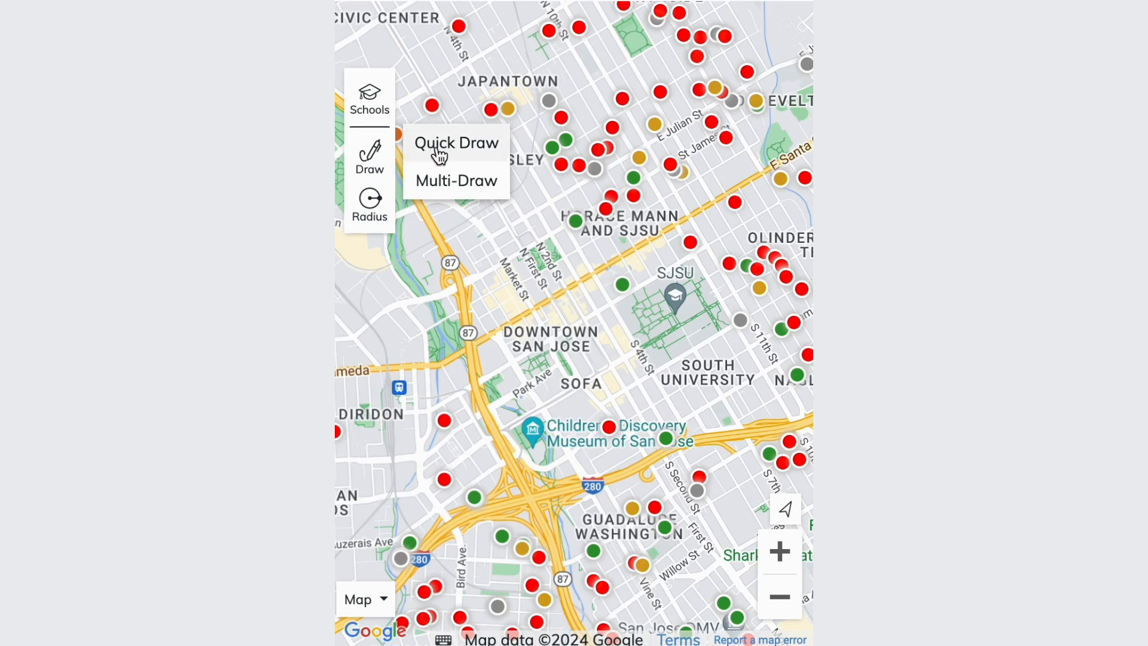
click(456, 143)
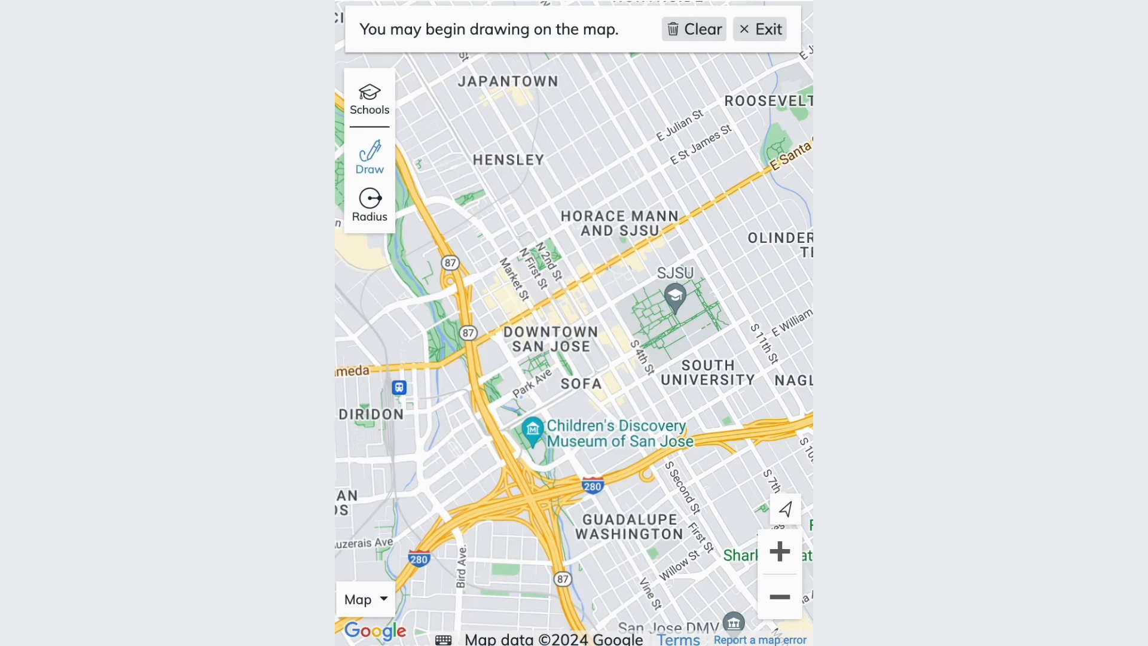
mouse_move(558, 103)
mouse_down()
mouse_move(532, 113)
mouse_move(514, 151)
mouse_move(516, 215)
mouse_move(547, 256)
mouse_move(596, 266)
mouse_move(641, 245)
mouse_move(662, 209)
mouse_move(658, 148)
mouse_move(598, 104)
mouse_move(554, 109)
mouse_up()
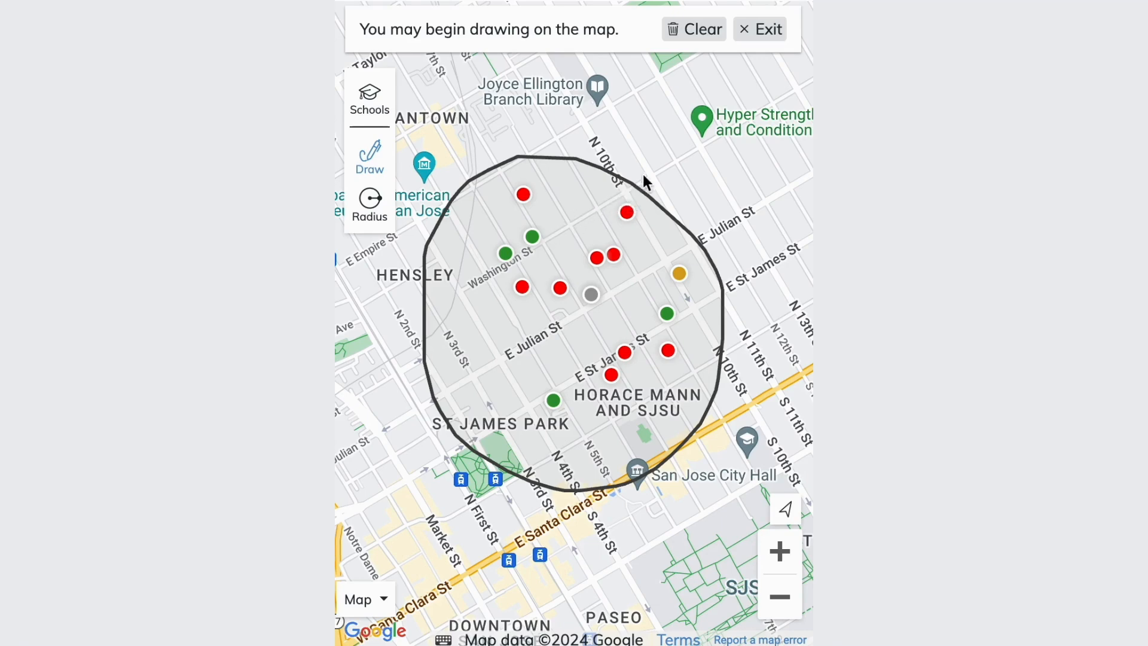
click(685, 46)
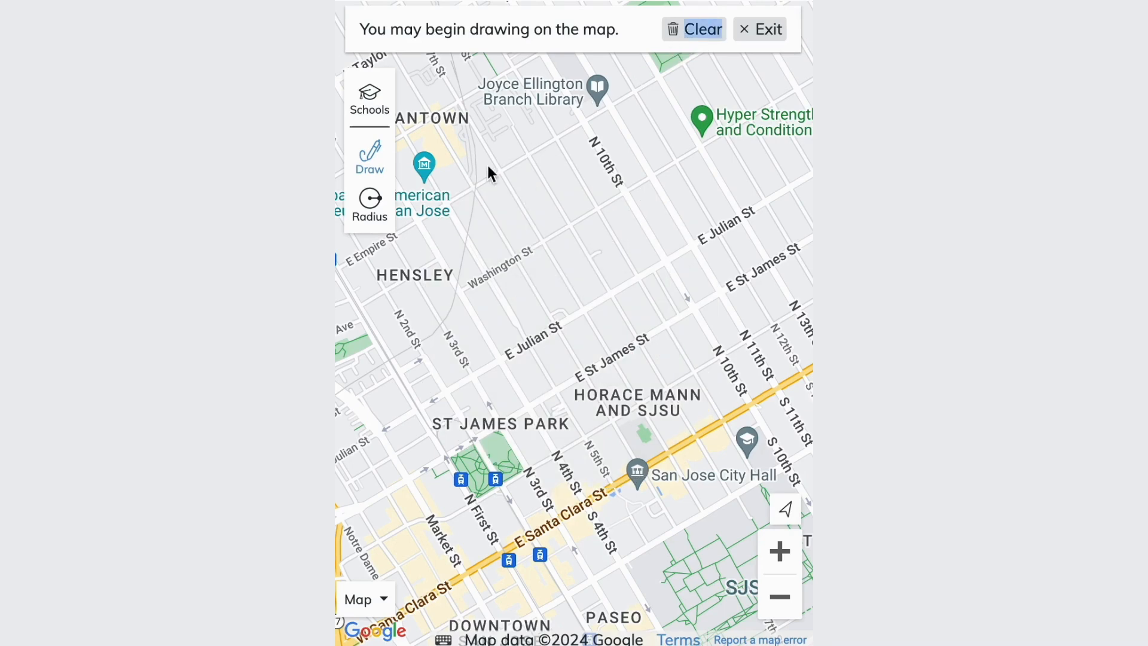
Draw a closed seven-sided search area around Washington St and E Julian St using Multi-Draw.
click(387, 168)
click(435, 180)
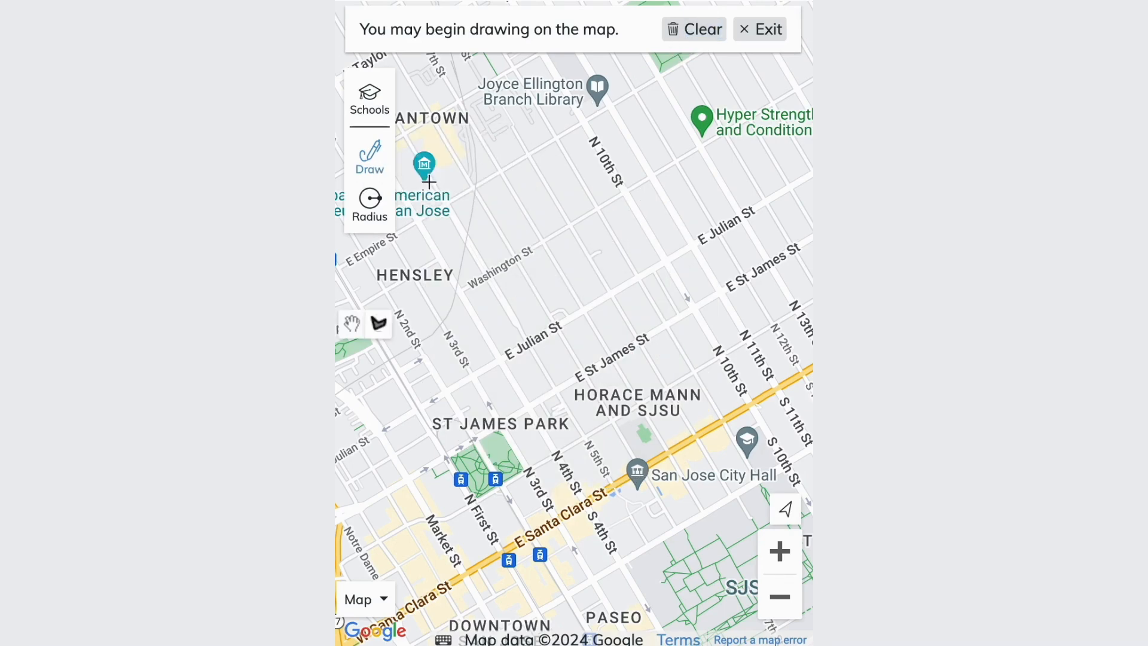
click(484, 181)
click(575, 128)
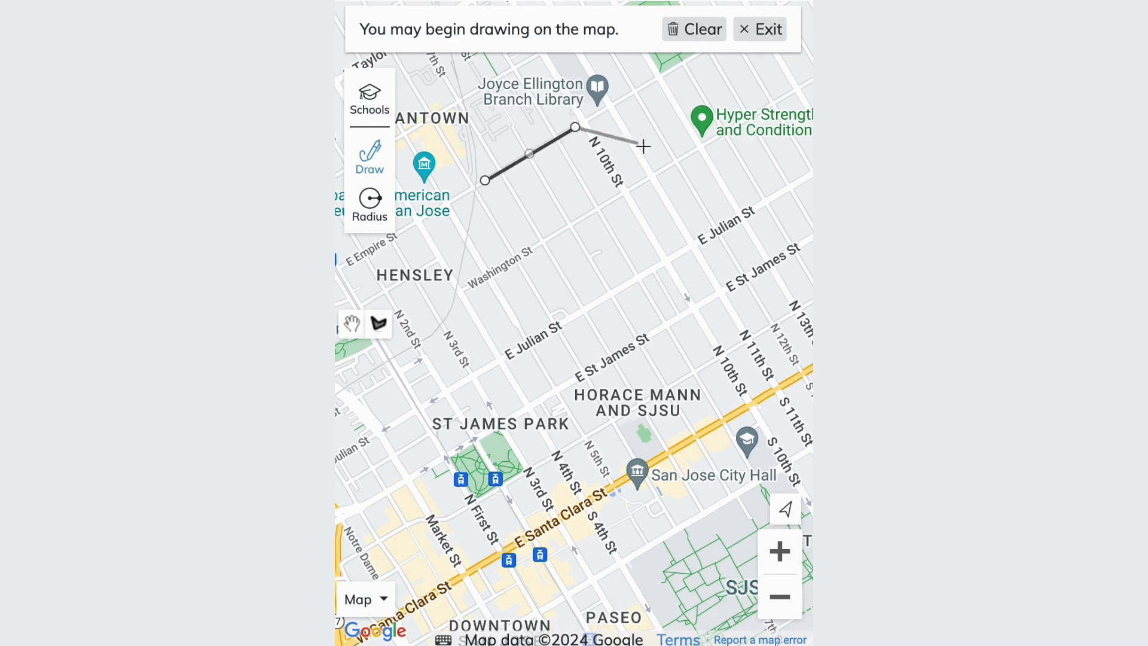
click(695, 150)
click(745, 214)
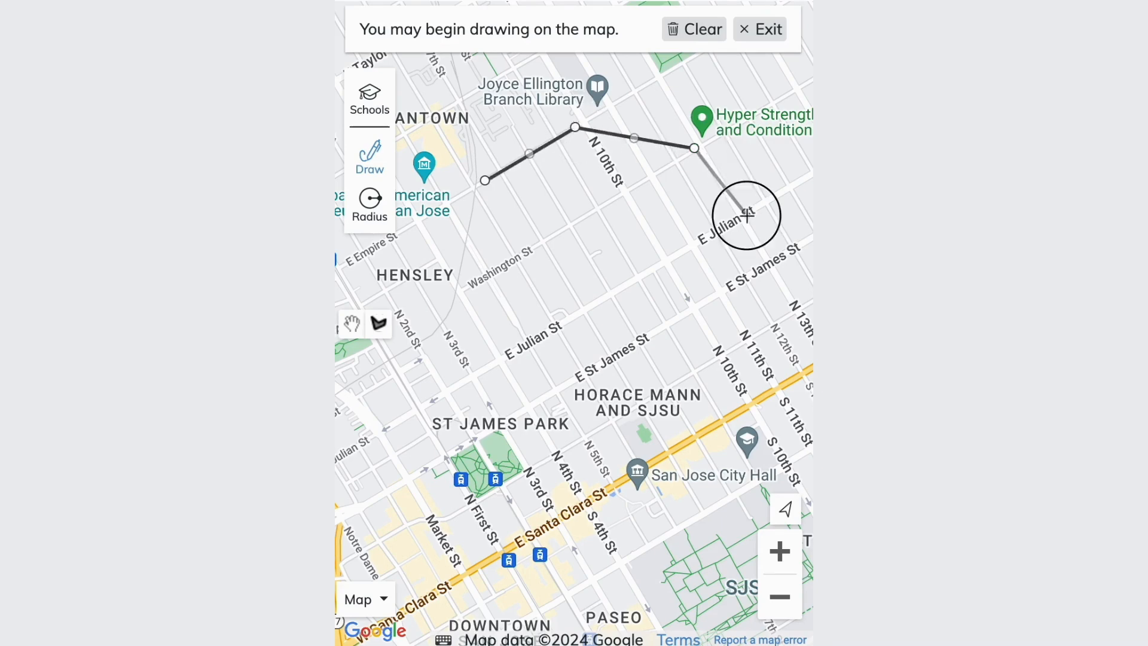
click(702, 314)
click(593, 342)
click(448, 289)
click(485, 180)
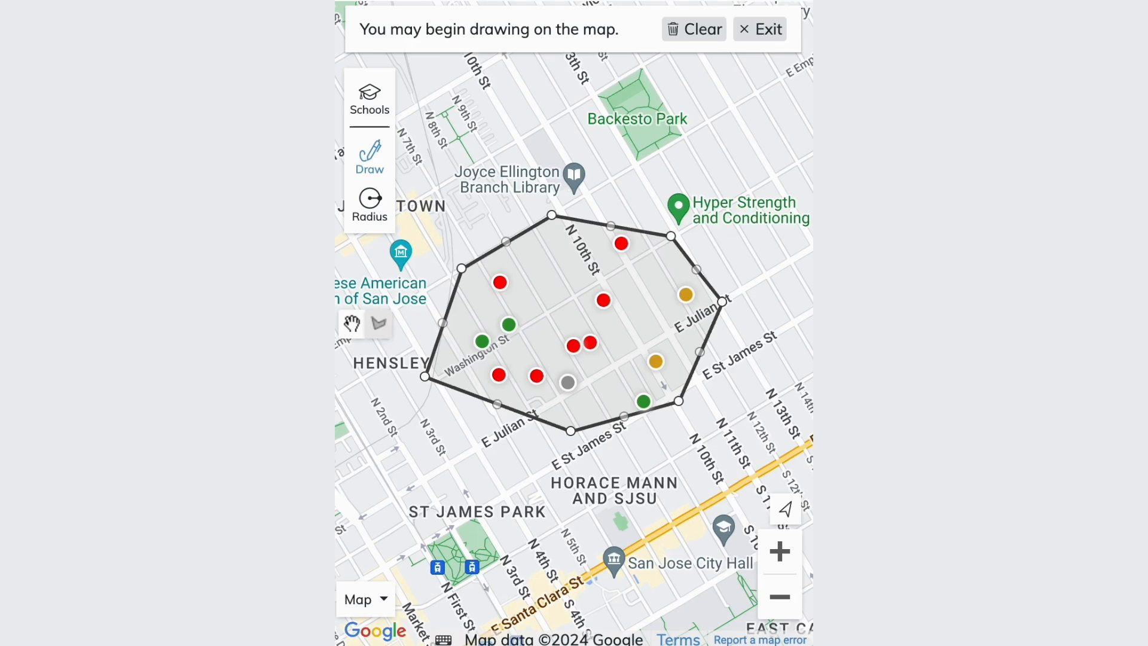
Add a second, four-sided search area directly north of the first polygon, east of Japantown, and clear both areas.
click(378, 324)
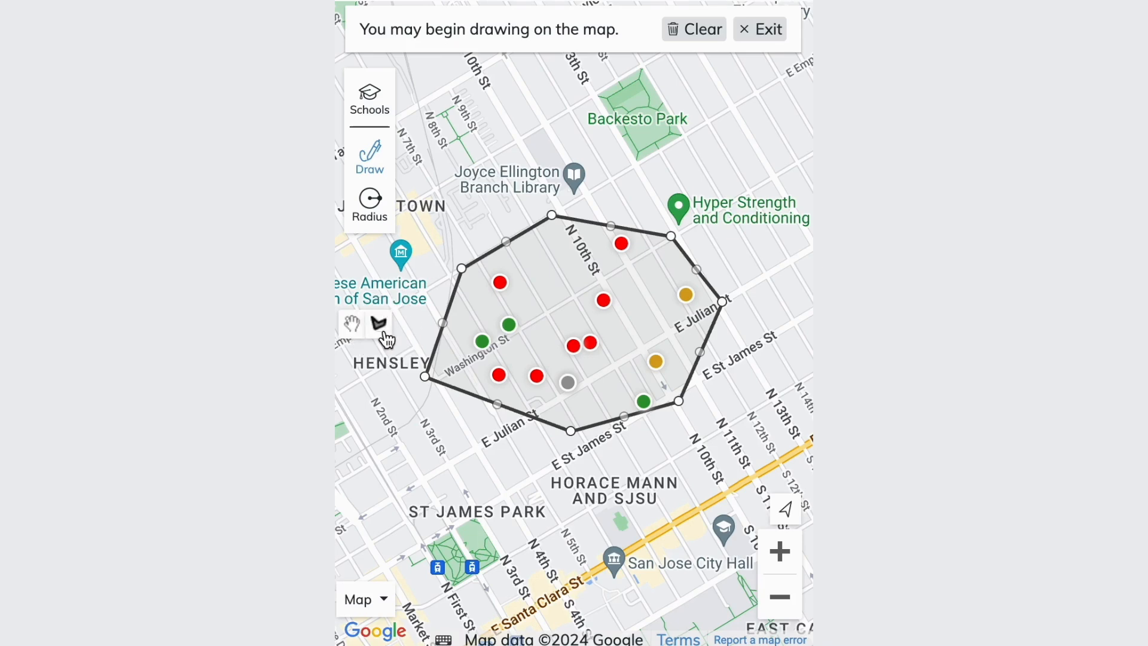
click(454, 251)
click(542, 203)
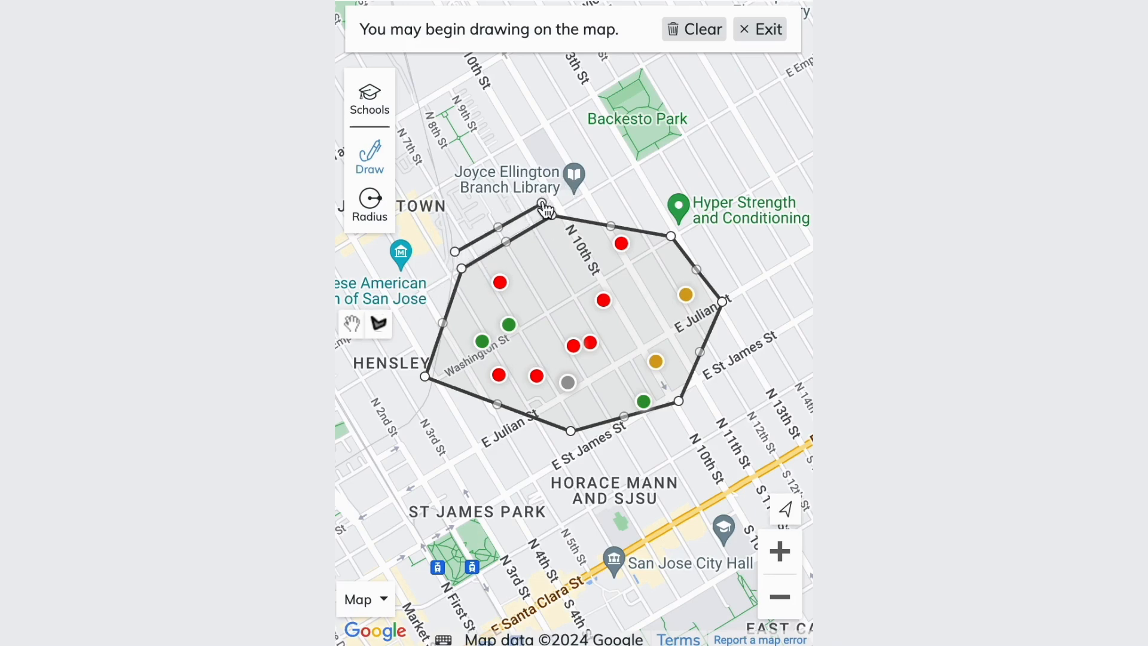
click(572, 79)
click(417, 64)
click(455, 253)
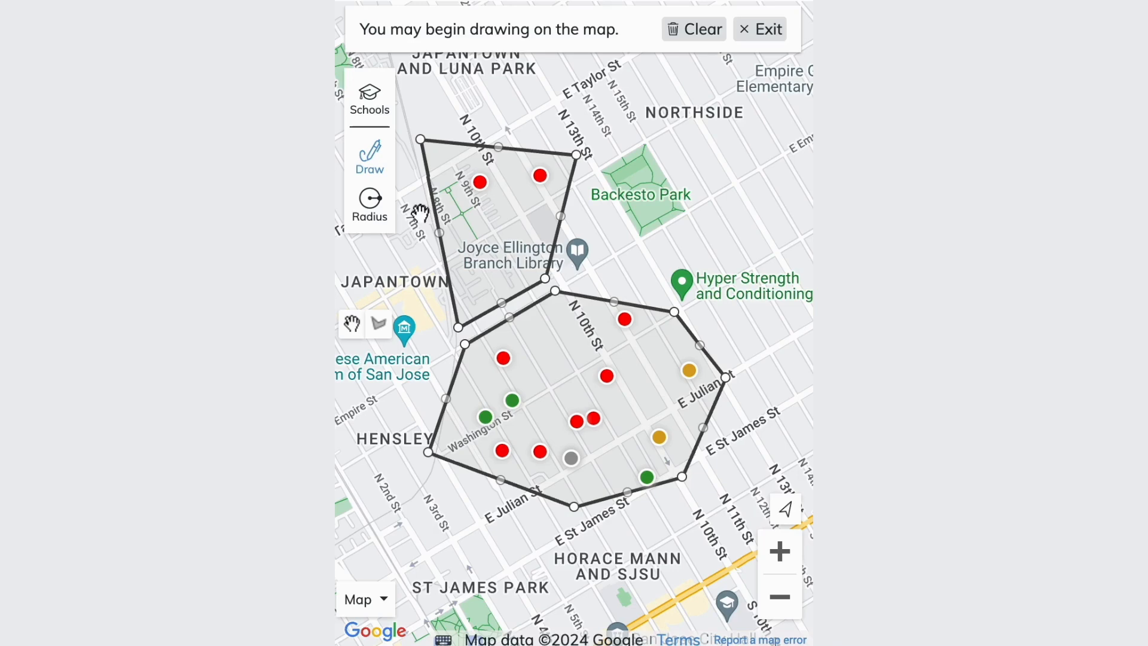
click(717, 35)
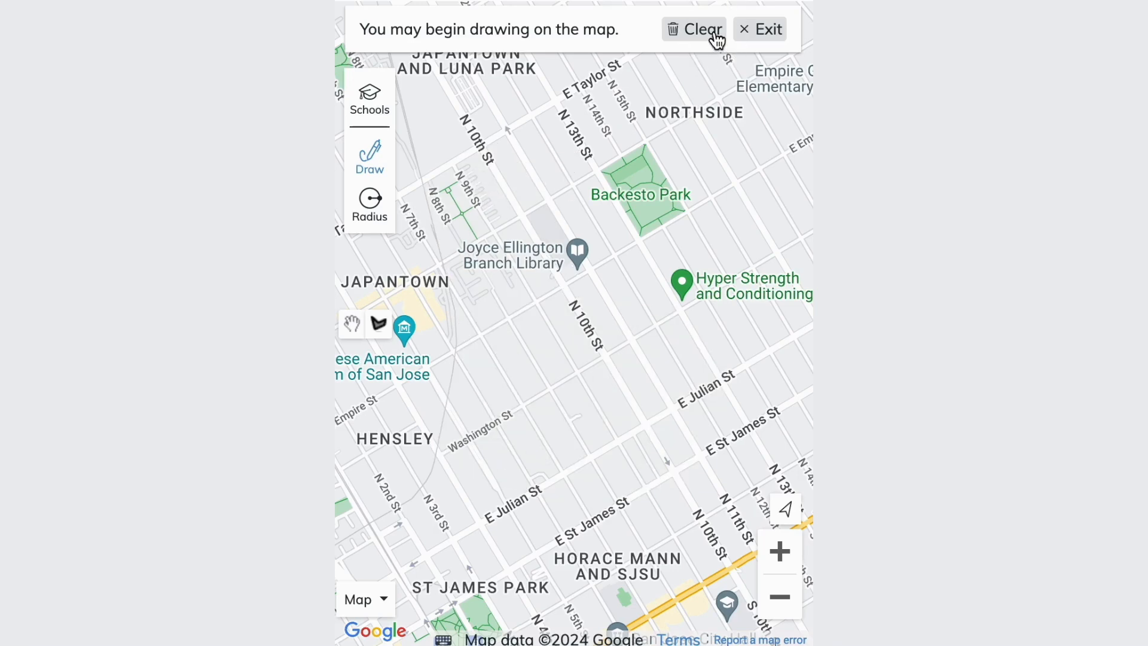
Run a radius search of about 0.38m centred on Backesto Park and check the price of the listing near Luna Park.
click(383, 218)
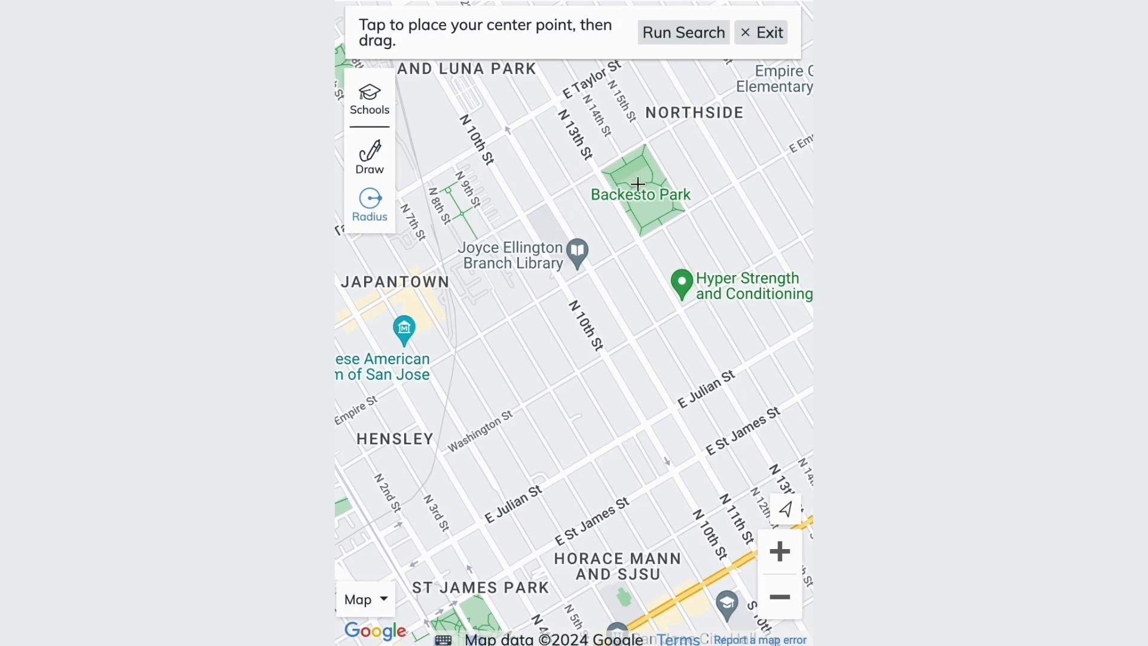
drag(638, 188, 666, 371)
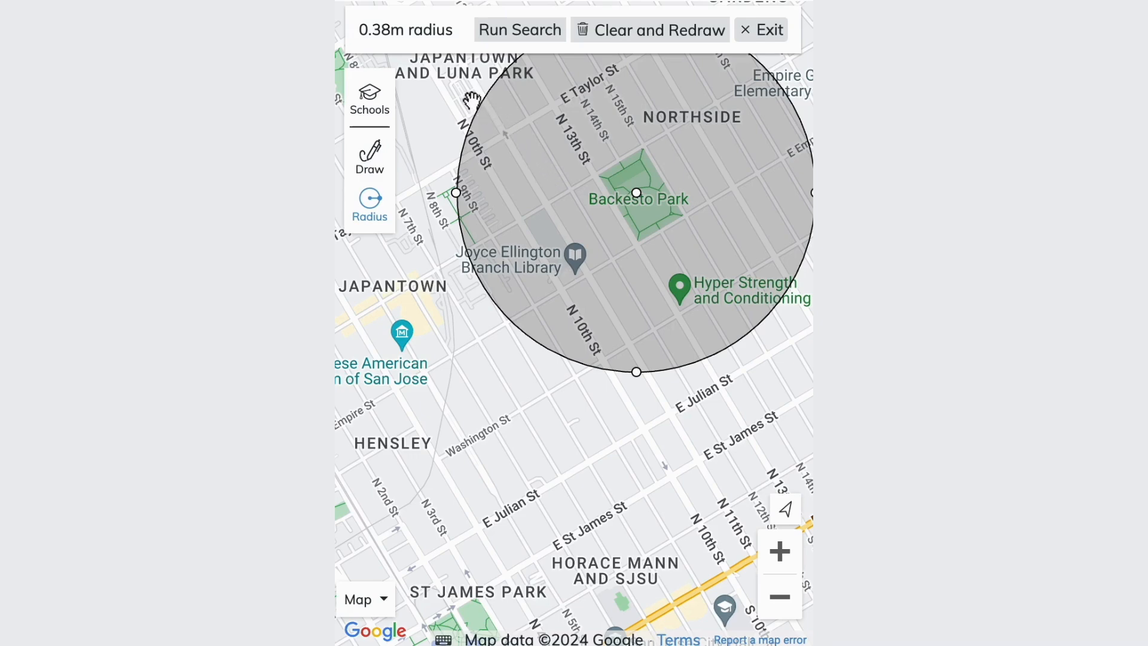
click(501, 42)
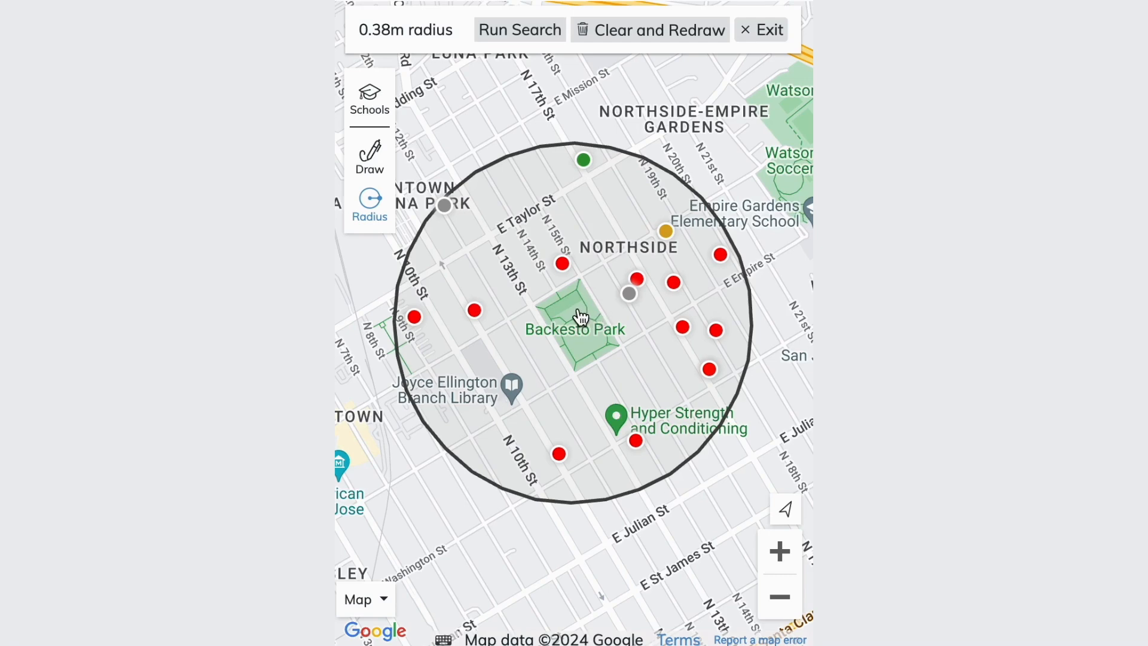
drag(580, 317, 594, 300)
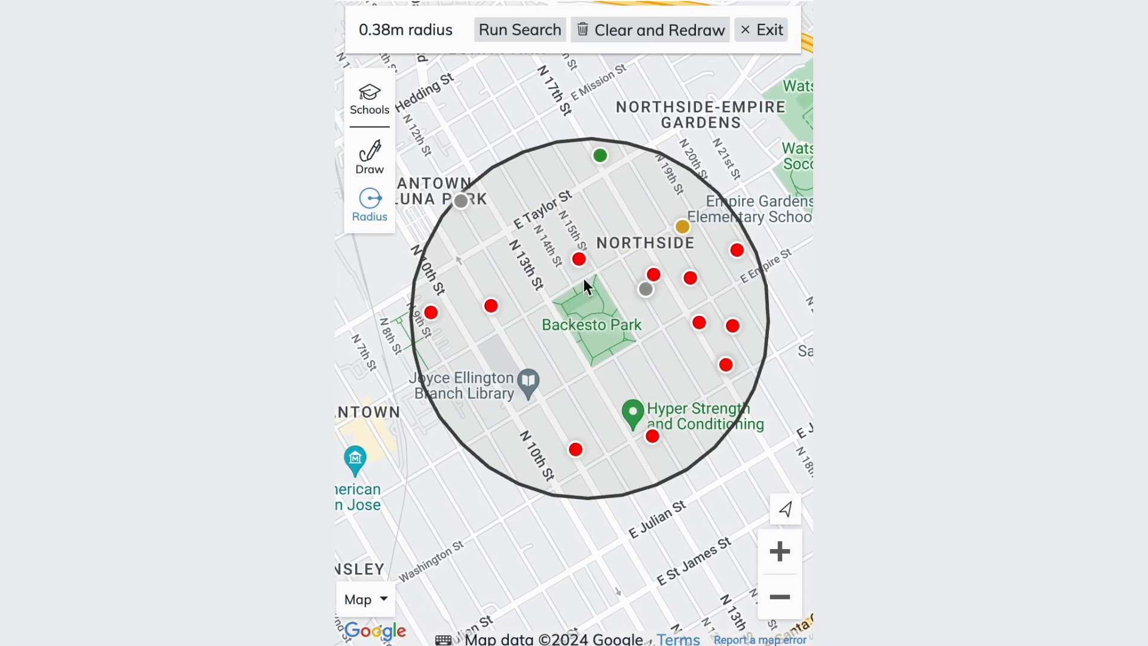
click(460, 202)
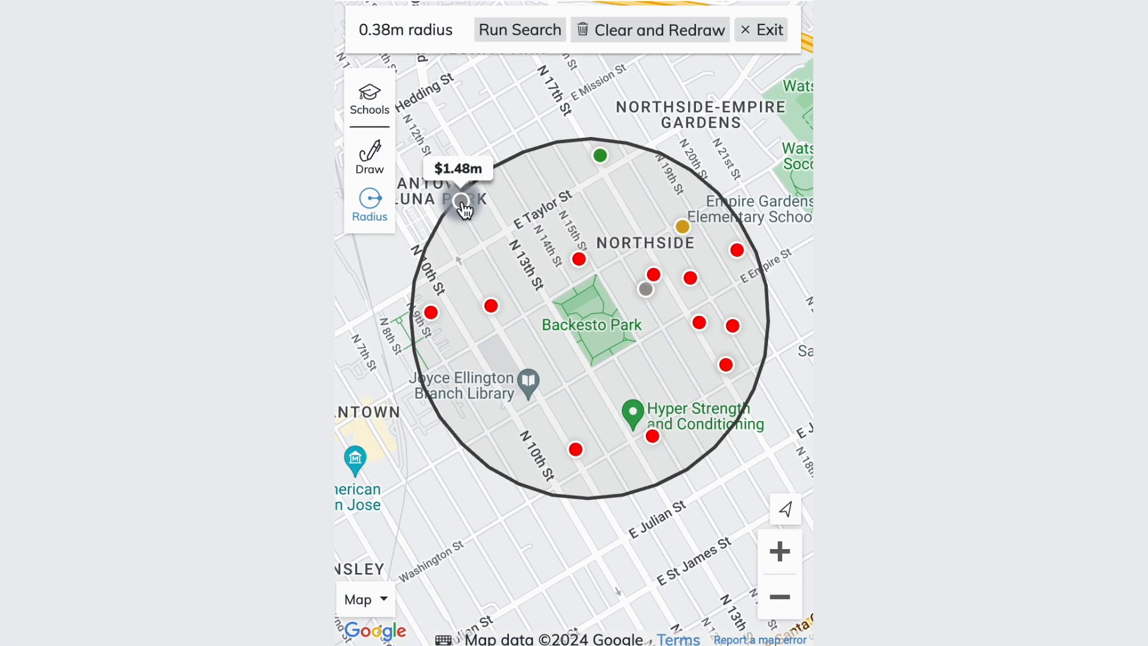
Clear the radius circle and redraw one centred near E Taylor St and N 13th St.
drag(514, 154, 528, 170)
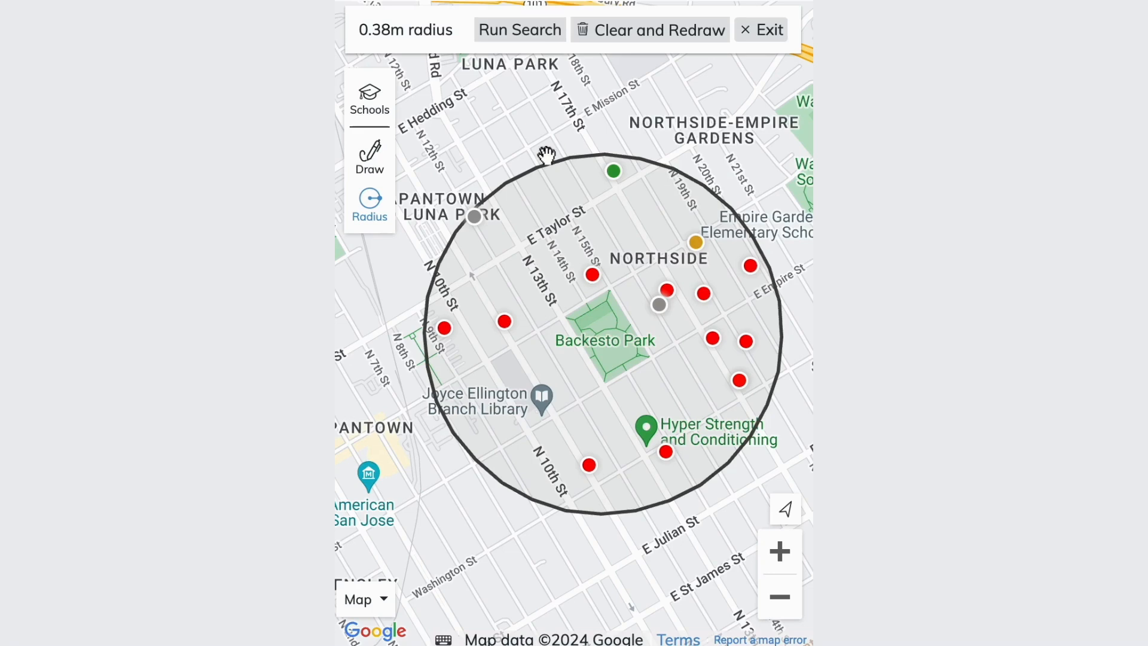
click(613, 36)
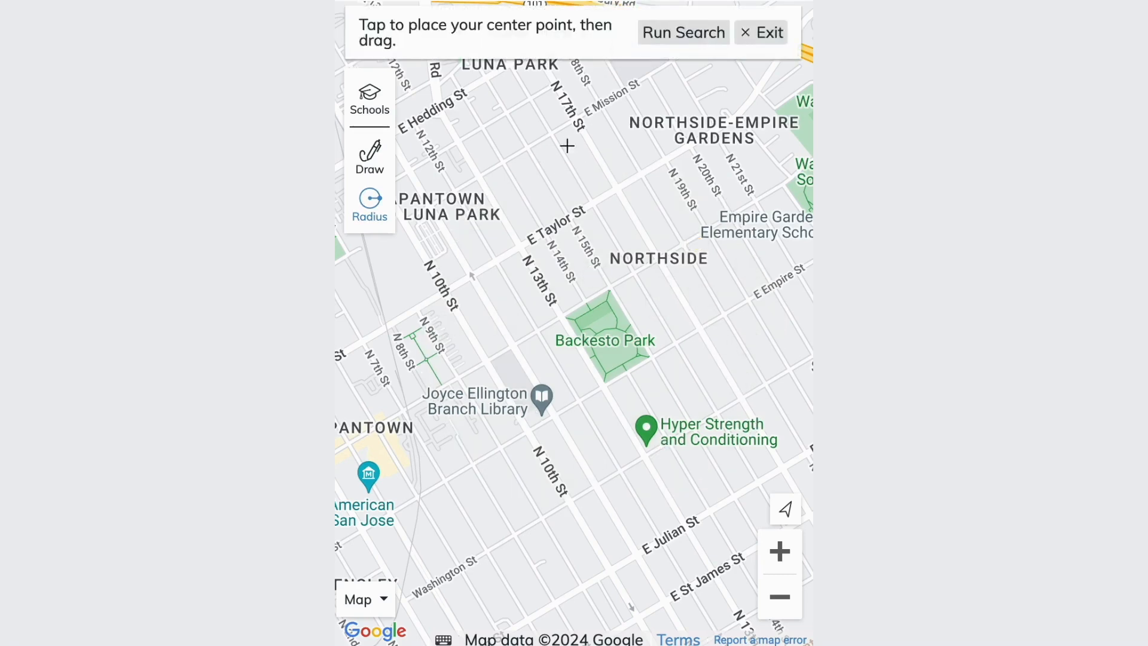
mouse_move(546, 216)
mouse_down()
mouse_move(627, 298)
mouse_move(541, 334)
mouse_move(546, 371)
mouse_move(546, 222)
mouse_move(566, 335)
mouse_up()
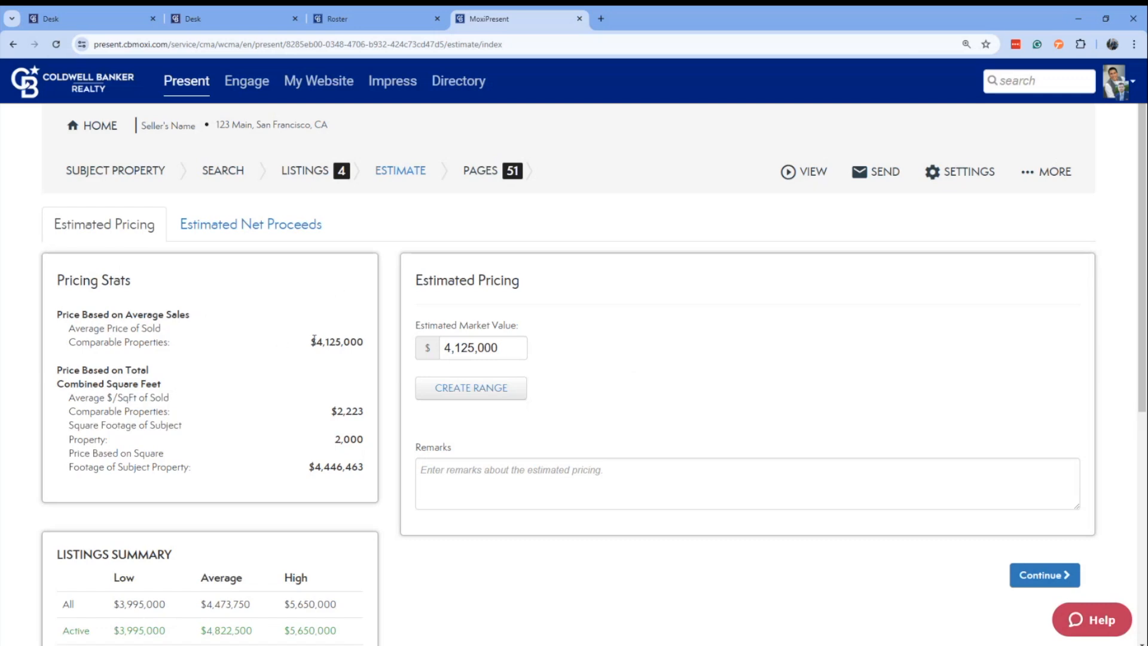
Compare the average sold price in the pricing stats and set the estimated market value to $4,500,000.
drag(314, 341, 369, 348)
click(358, 375)
drag(519, 347, 416, 344)
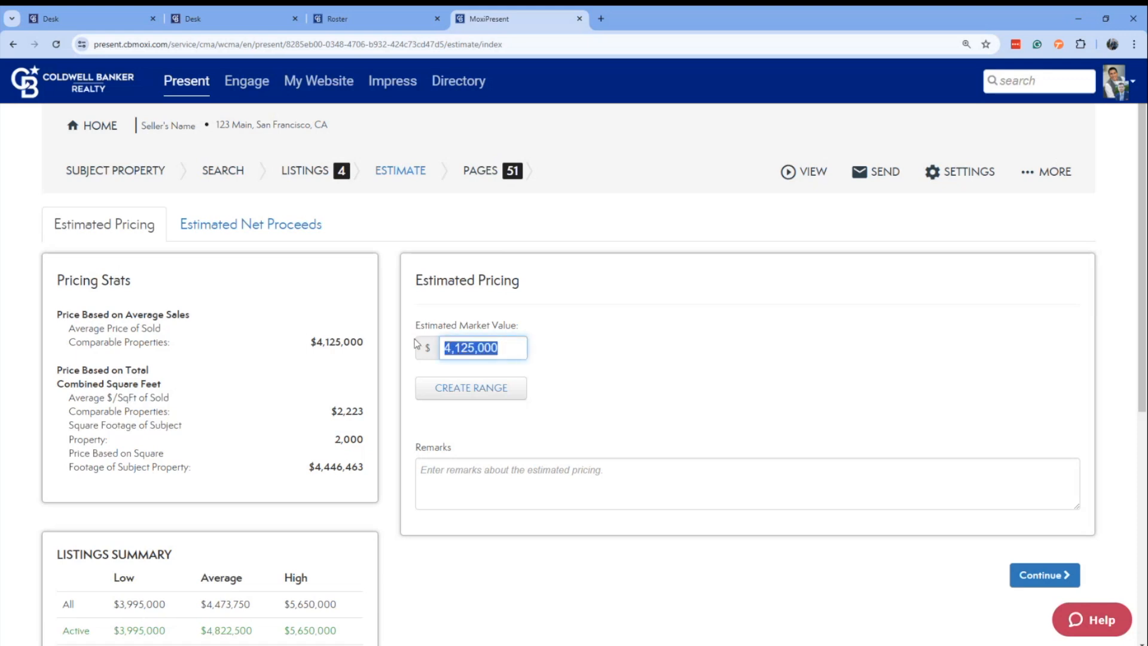
text(450000)
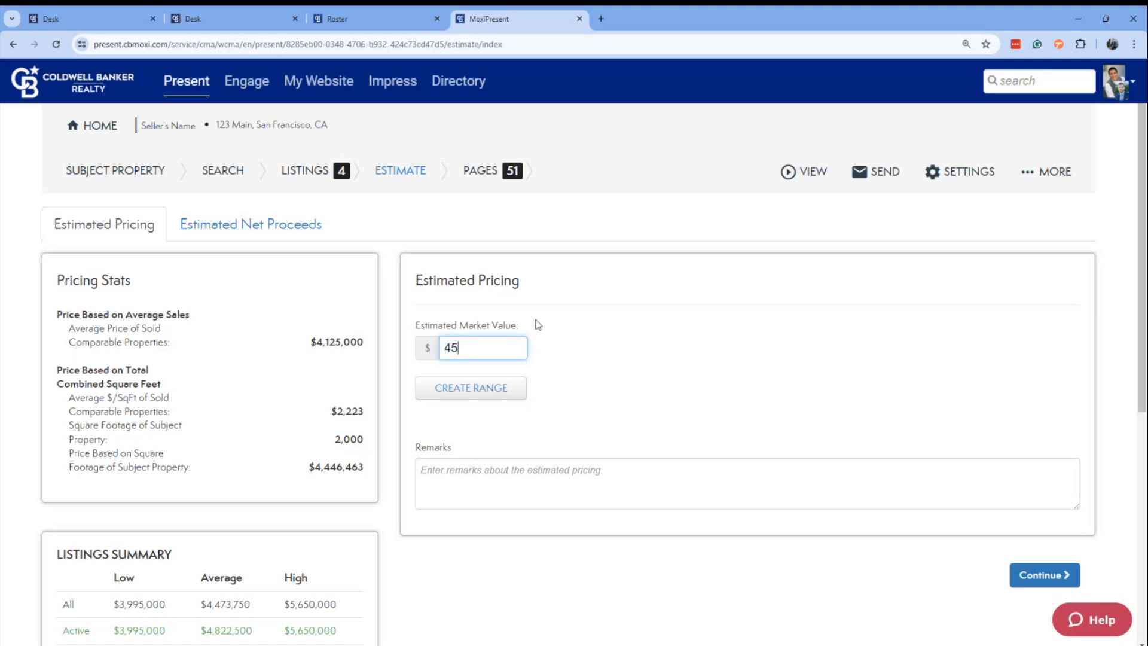
text(0)
Create a 10% price range around the estimated market value and apply it.
click(496, 388)
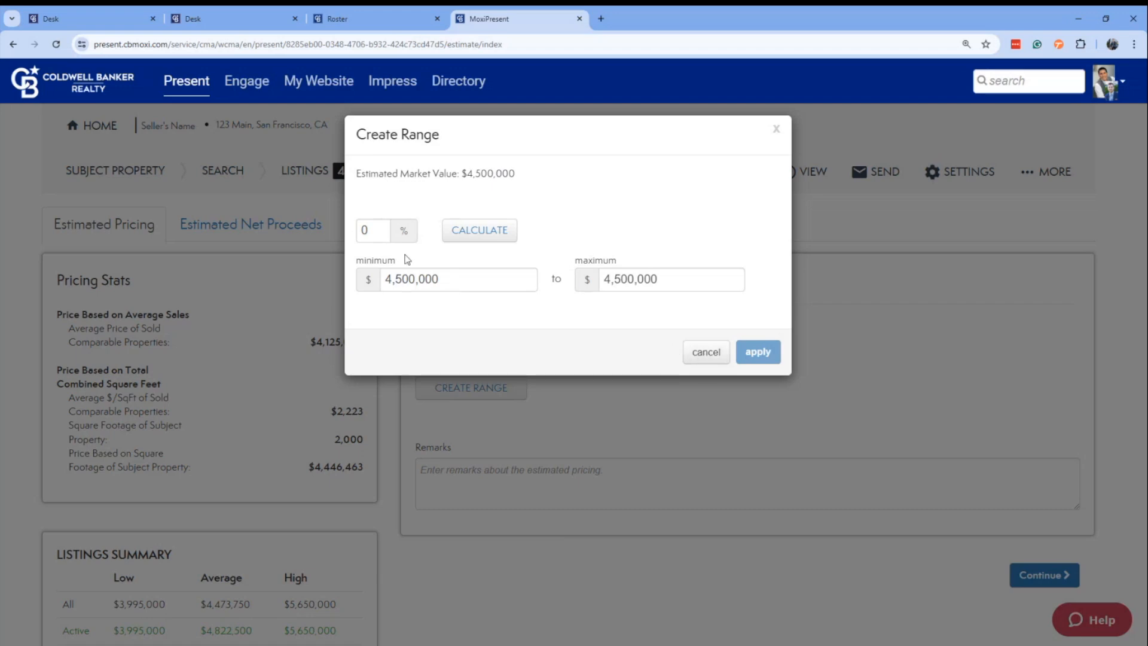
click(368, 221)
text(10)
click(496, 230)
click(762, 352)
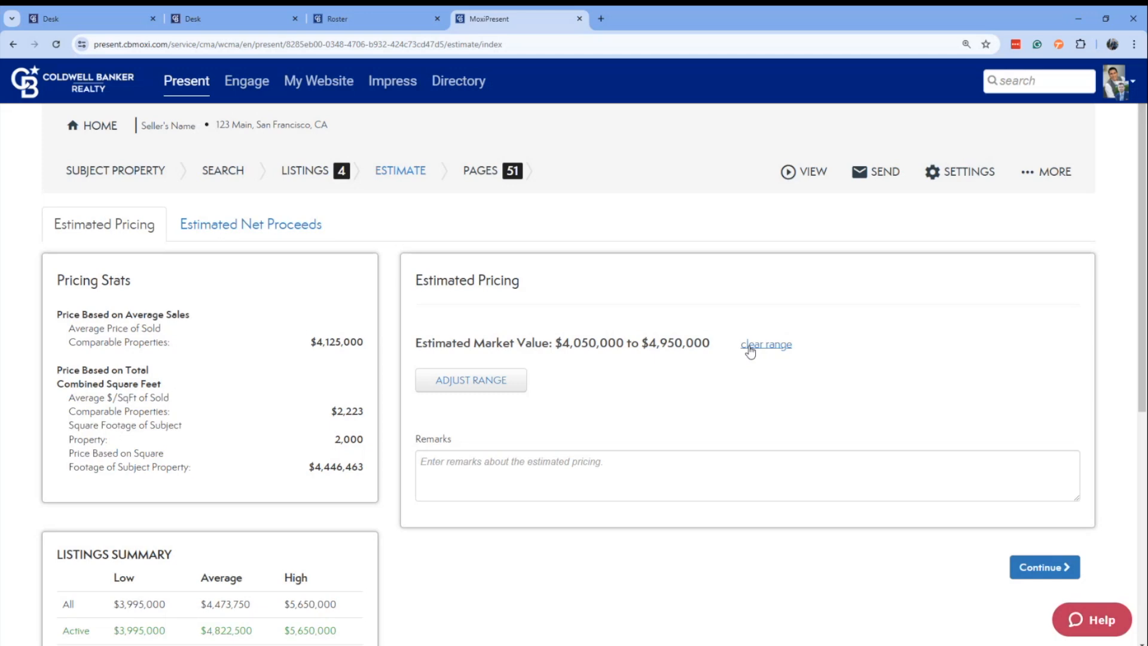
scroll(640, 437, down, 3)
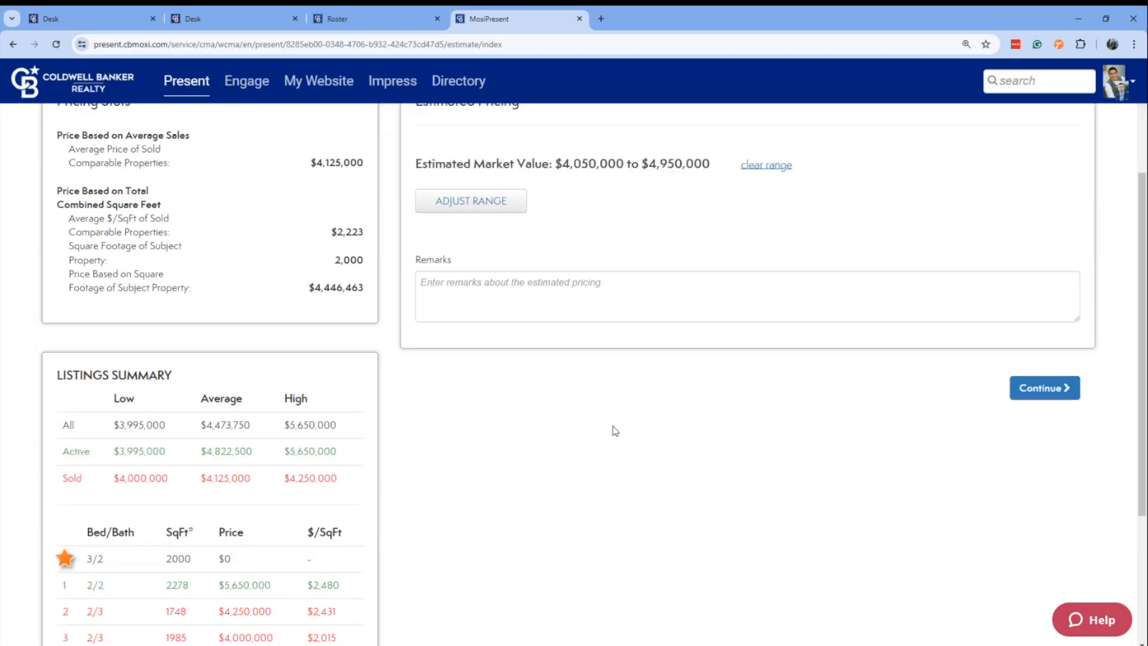
click(527, 282)
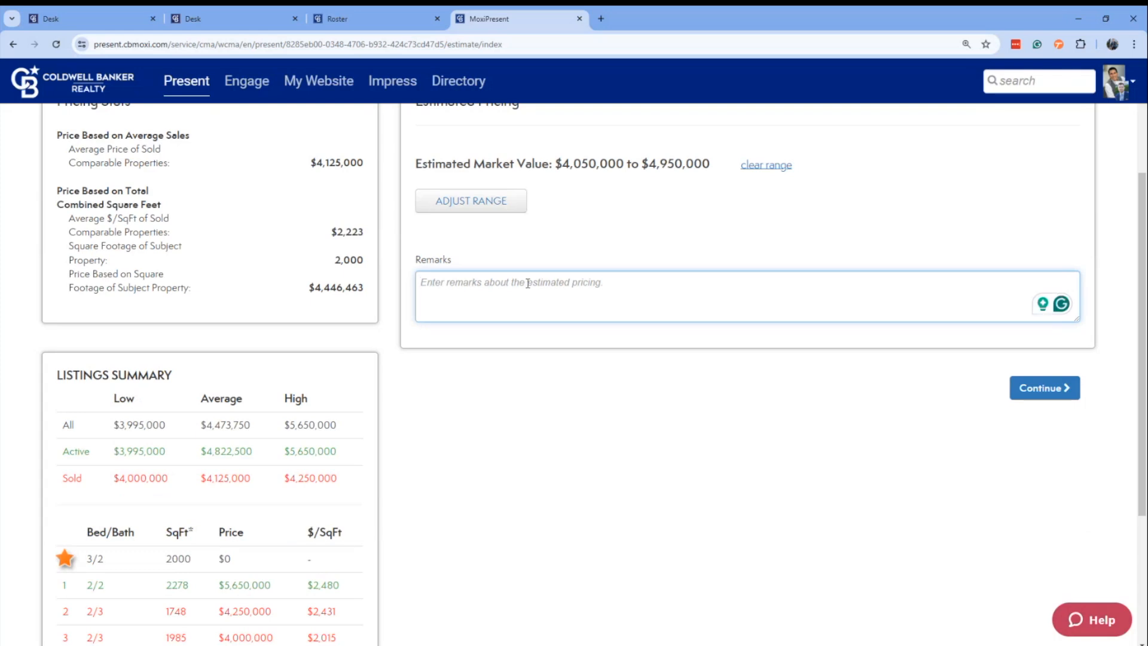
scroll(526, 282, down, 2)
scroll(527, 284, up, 5)
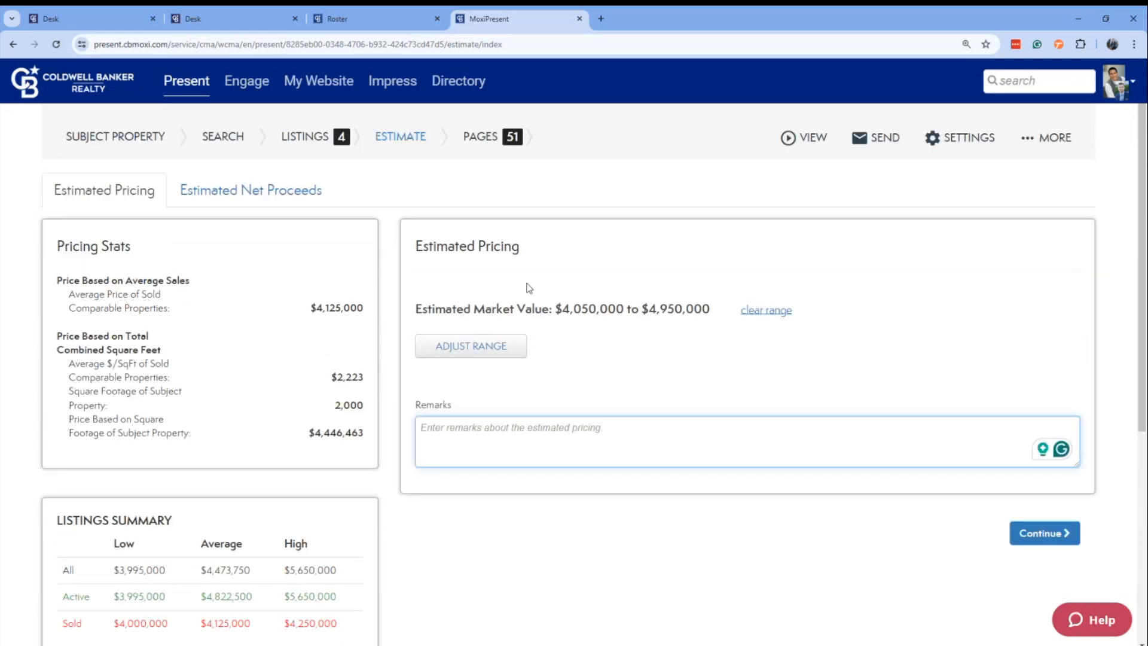
scroll(529, 287, up, 1)
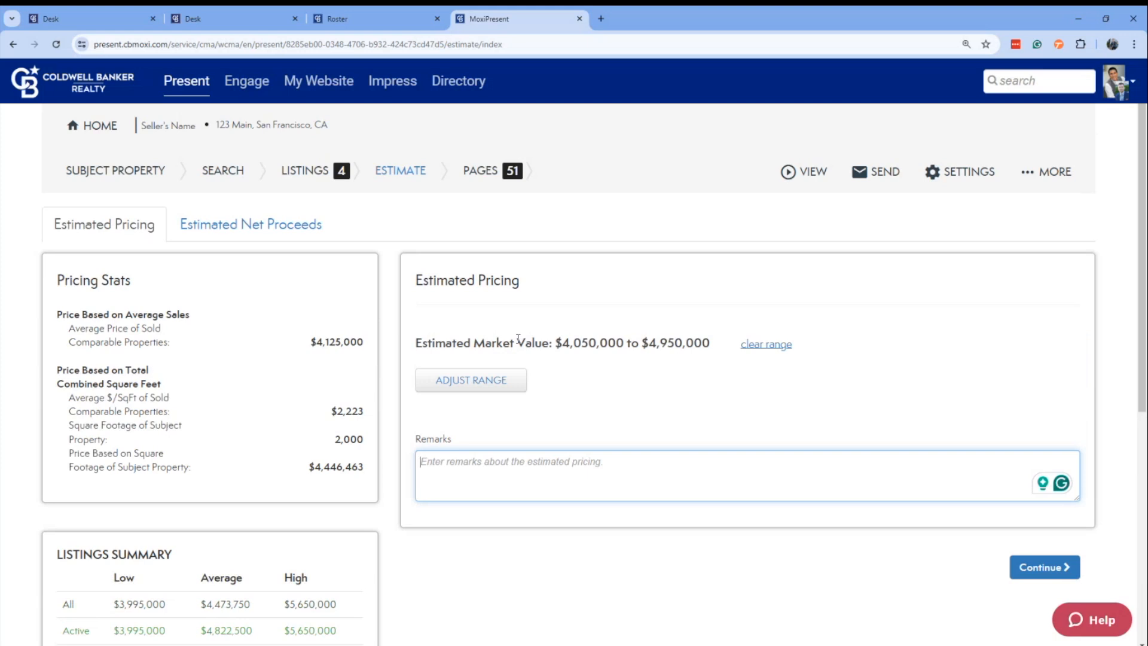
Examine the Estimated Net Proceeds form, from the seller price and mortgage payoffs through the fees, taxes, other costs and custom costs.
click(236, 232)
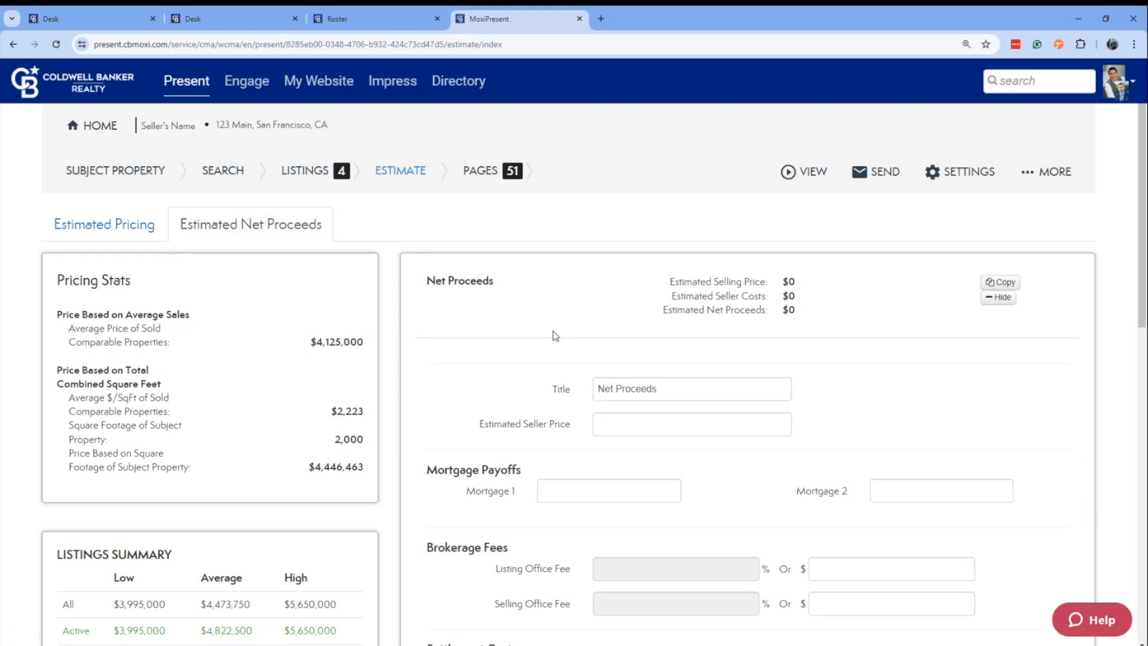
scroll(543, 336, down, 1)
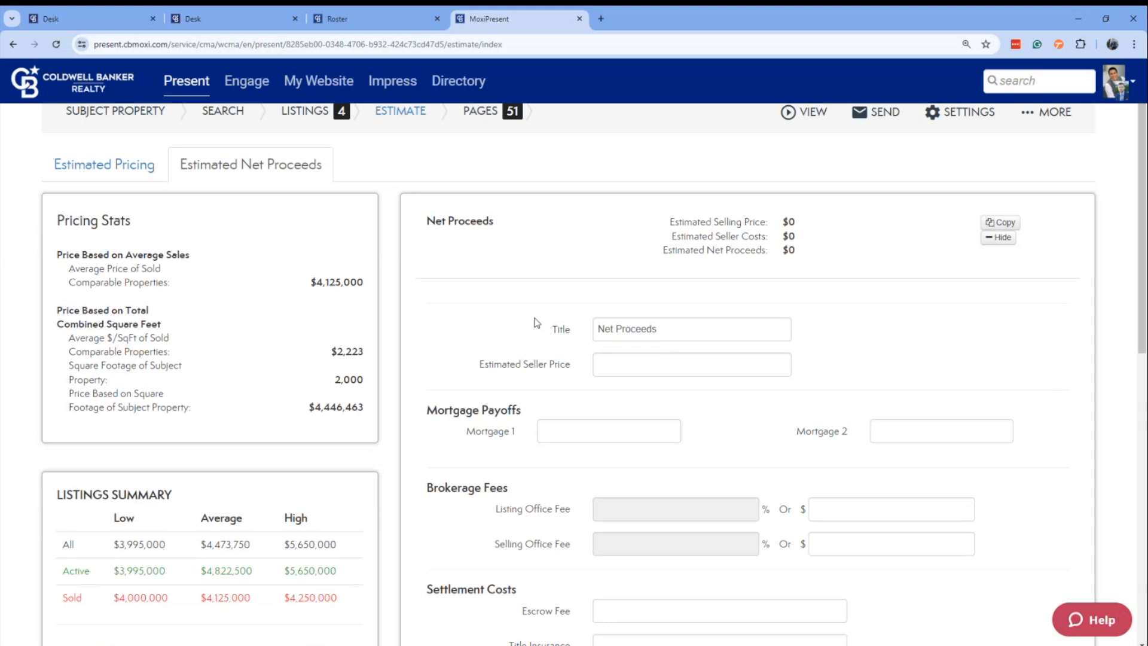
scroll(586, 367, down, 3)
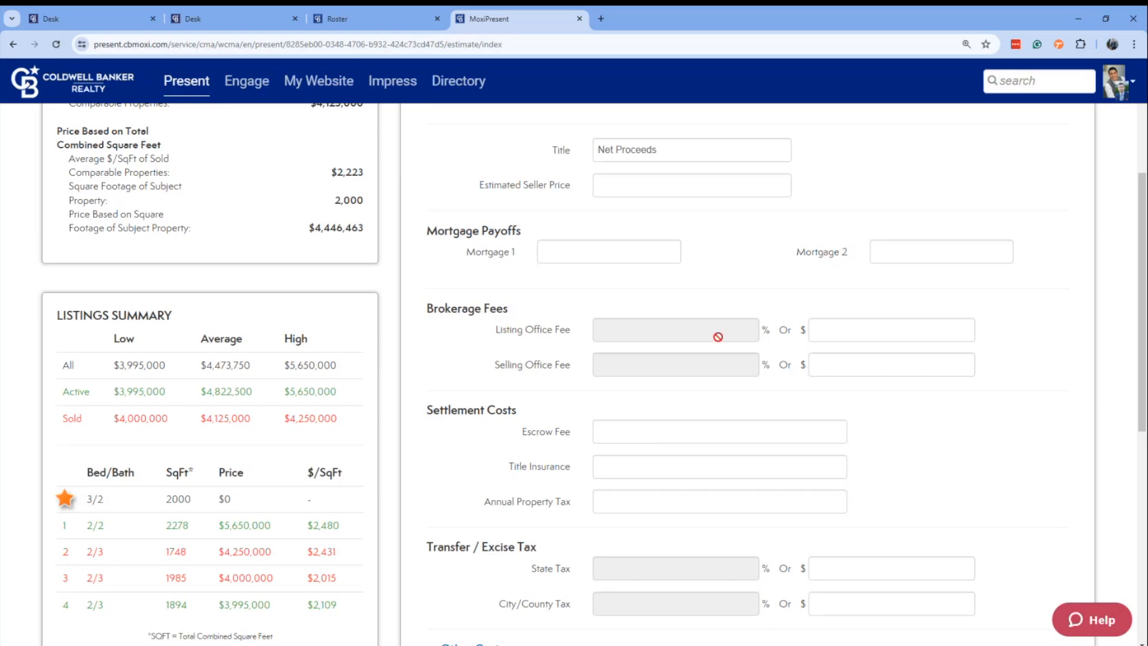
scroll(844, 406, down, 2)
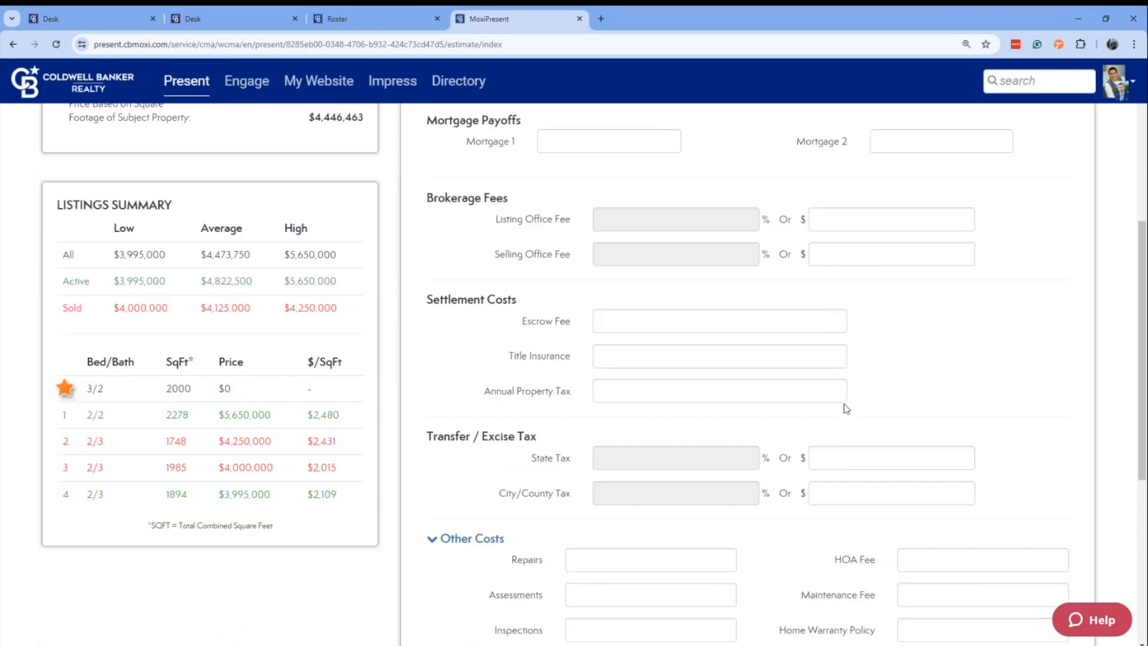
scroll(743, 226, down, 2)
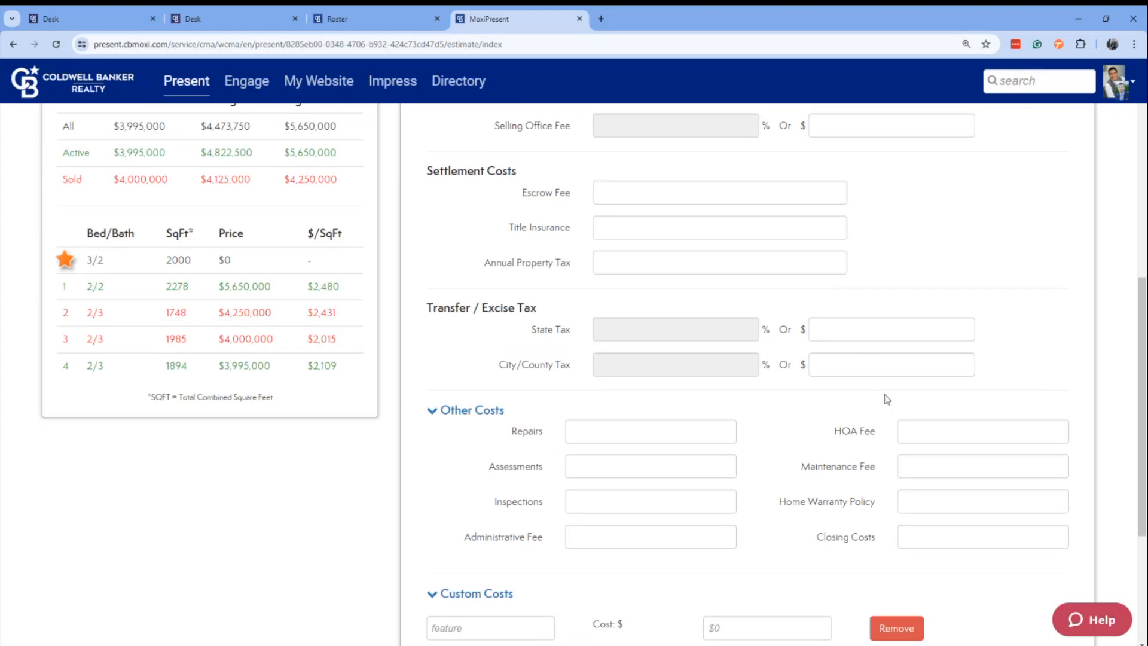
scroll(886, 399, down, 4)
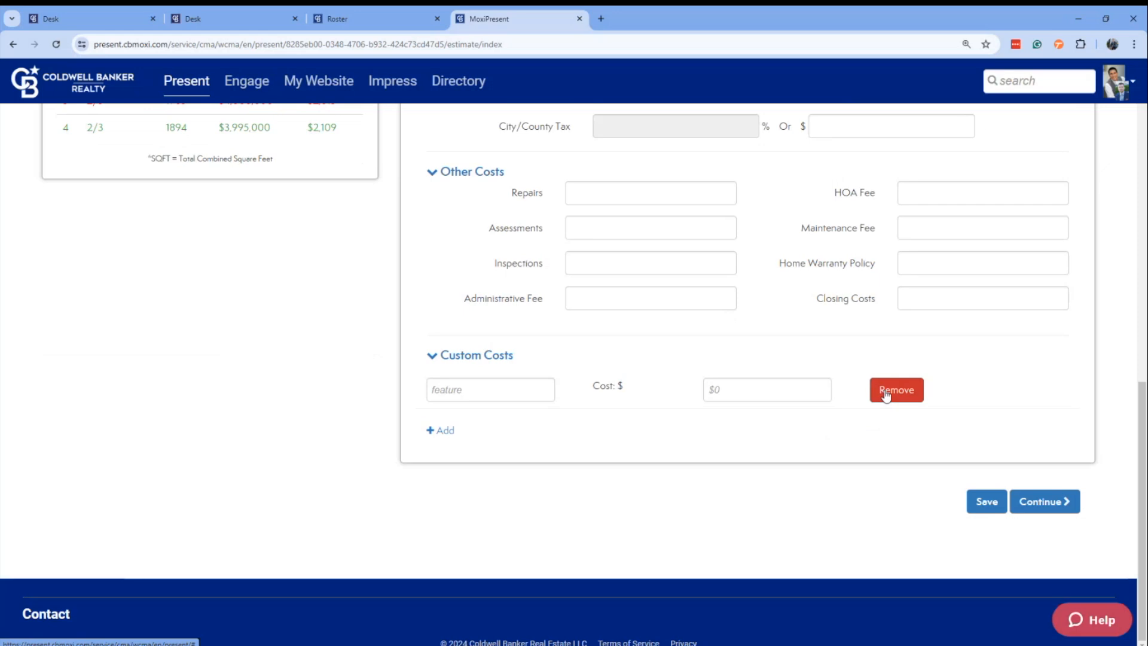
click(885, 390)
scroll(886, 383, up, 1)
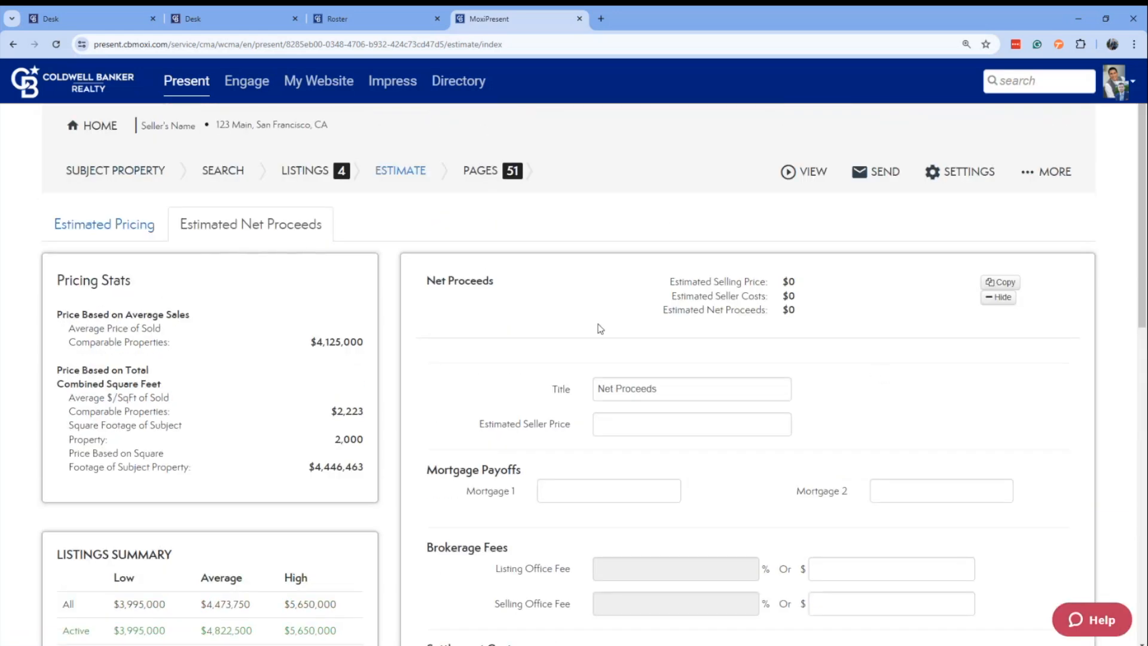
scroll(601, 387, down, 7)
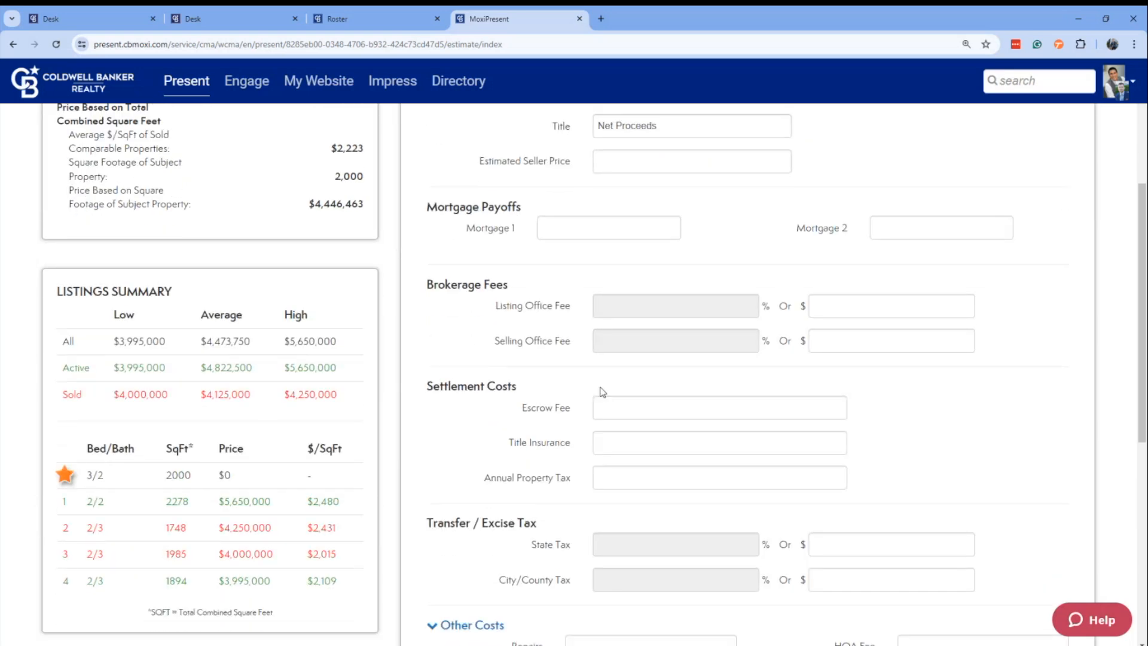
scroll(600, 385, up, 8)
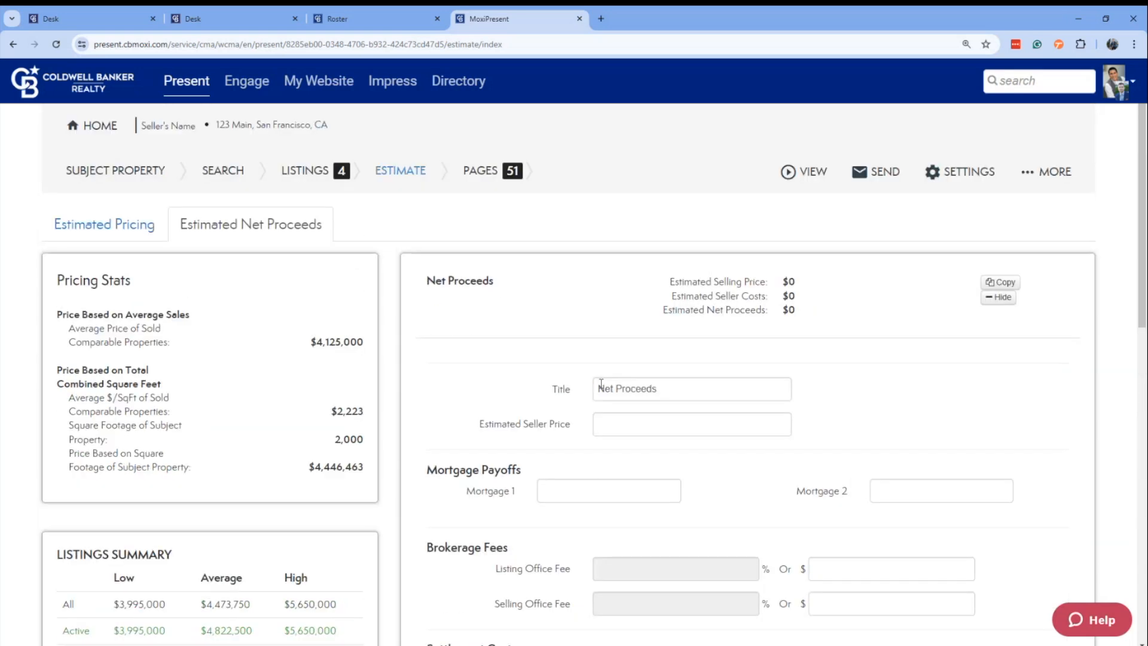
Continue from the estimated pricing to the presentation pages and preview Why Coldwell Banker, Agent Profile, List Your Home and the cover.
click(127, 226)
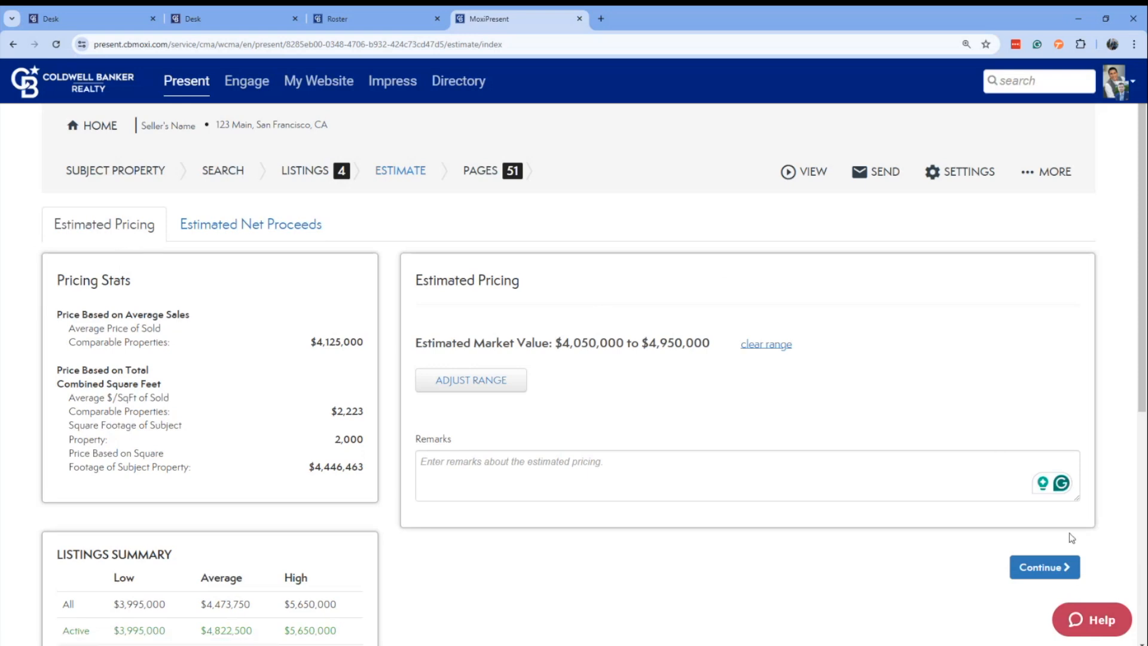
click(1041, 567)
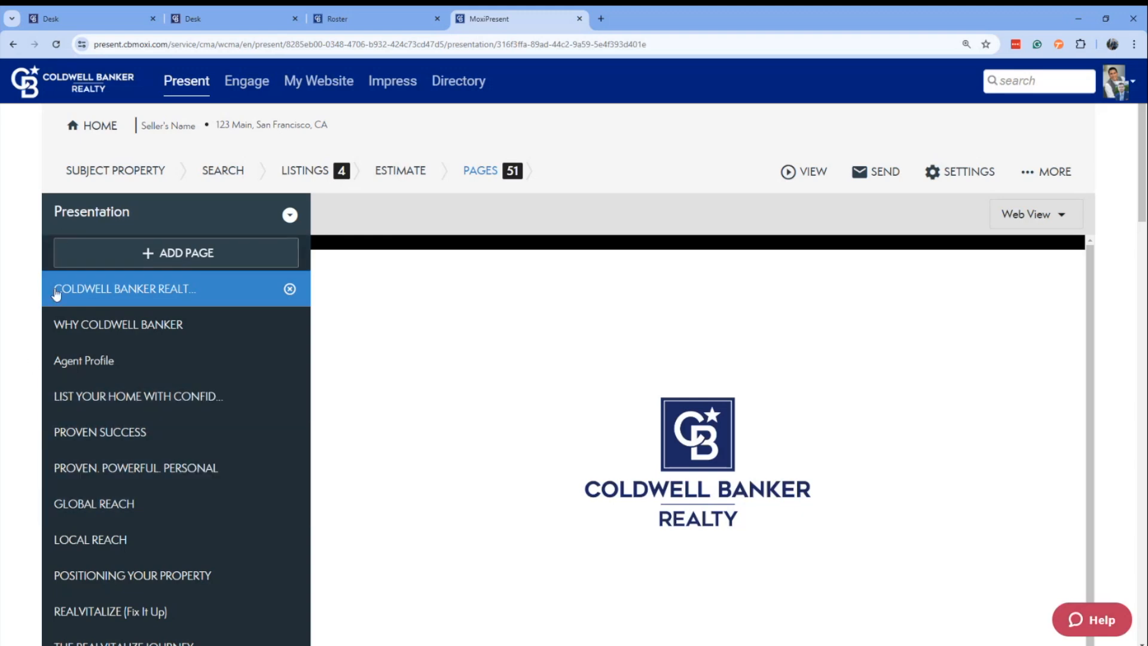
click(143, 329)
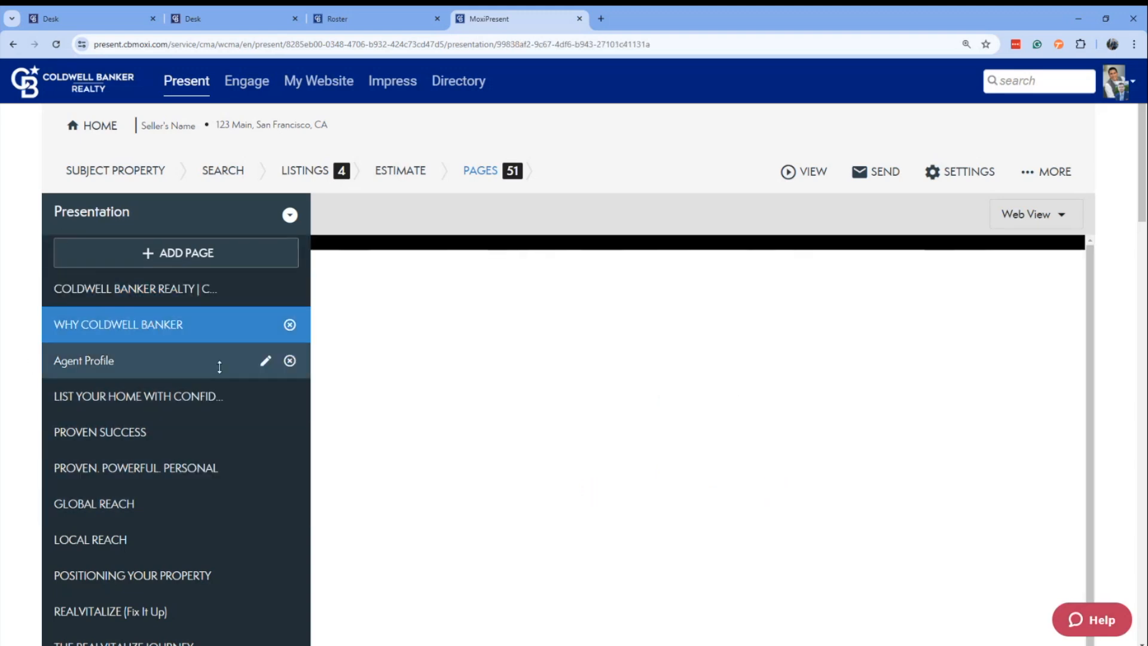
click(108, 360)
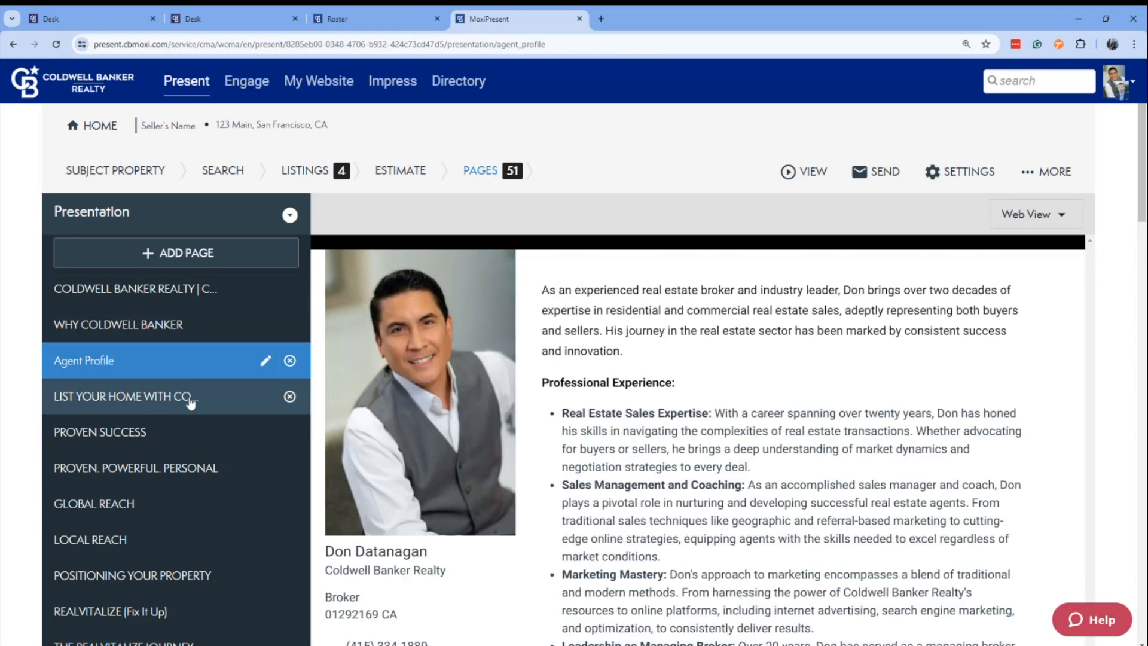
click(190, 402)
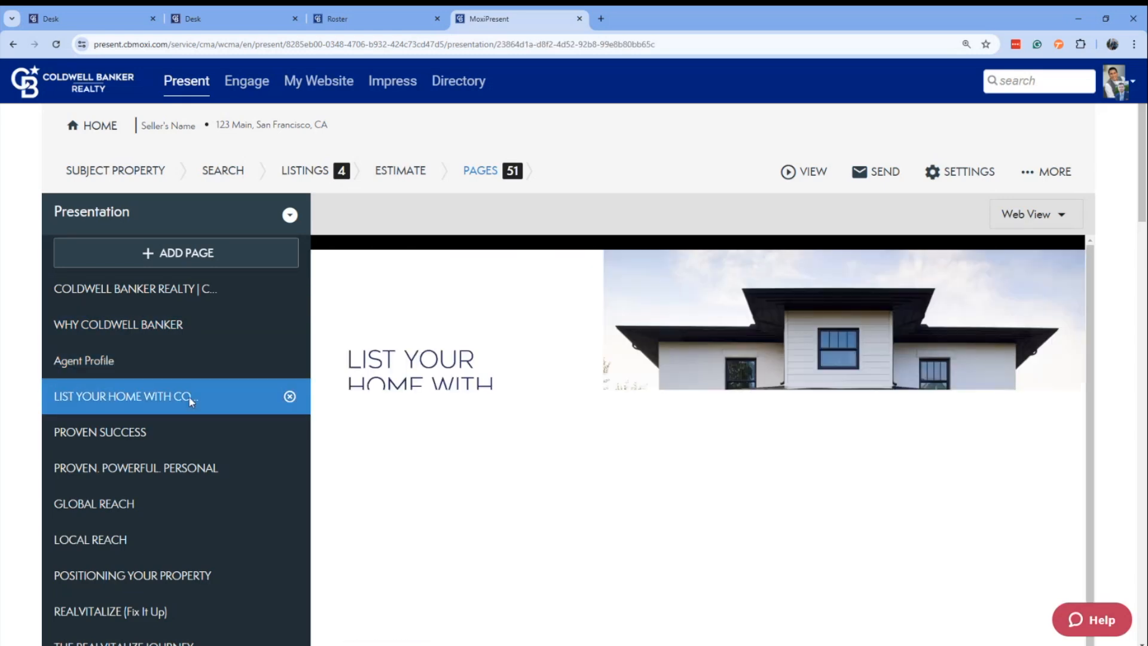
click(177, 289)
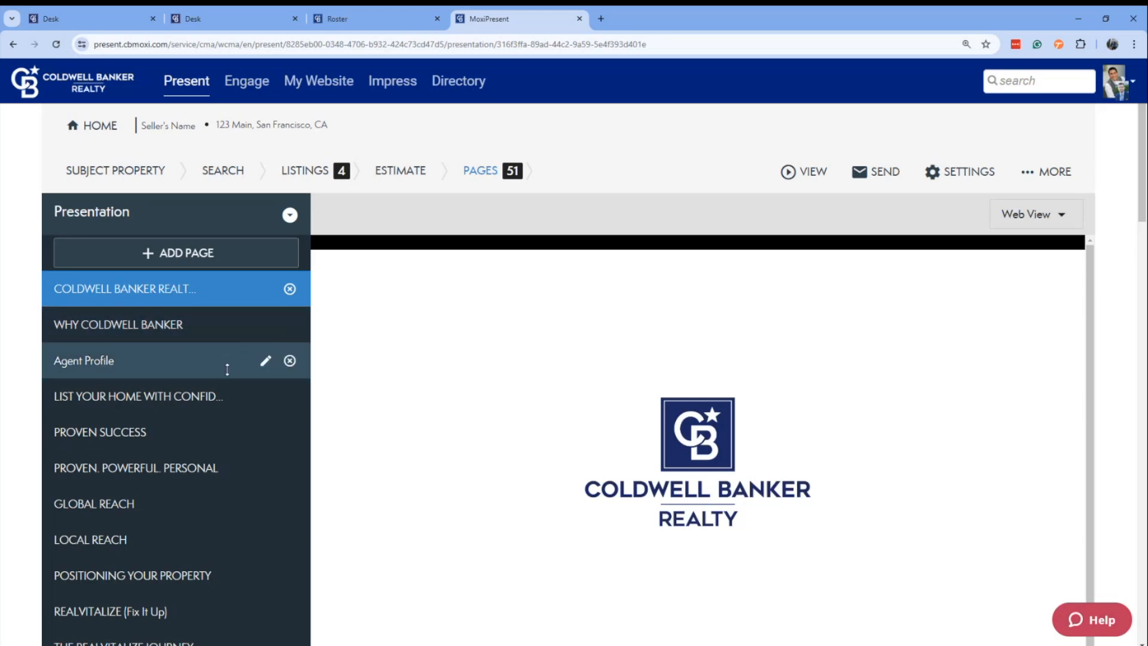
Review the full list of presentation pages, from the cover through the marketing and market analysis pages to Getting Started.
scroll(168, 412, down, 1)
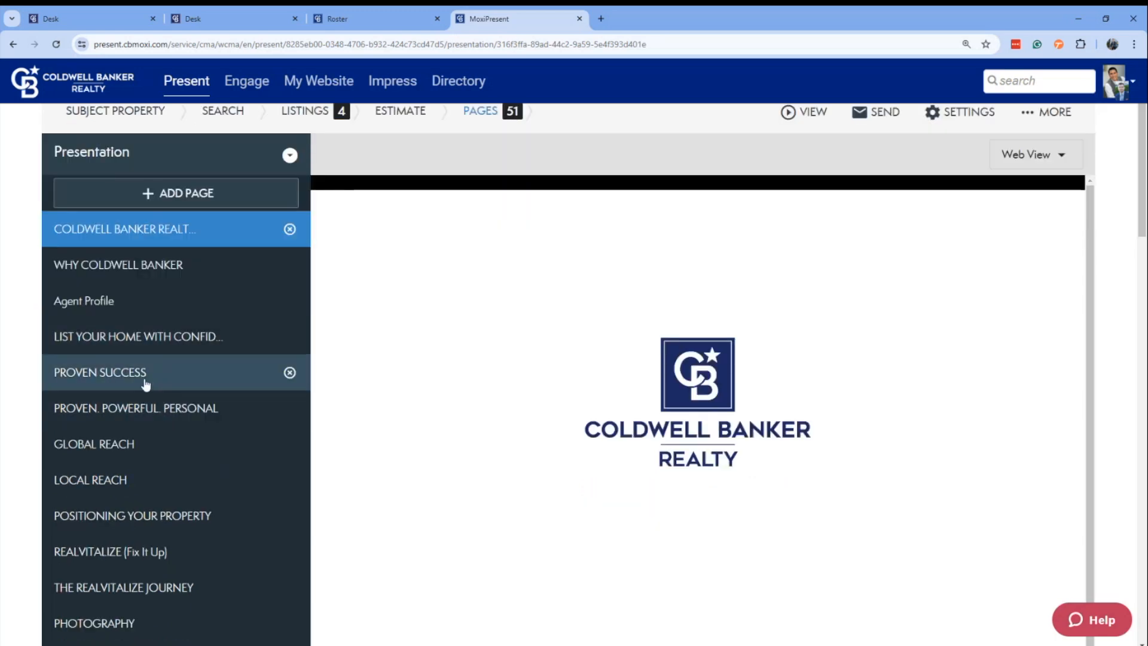
scroll(146, 385, down, 2)
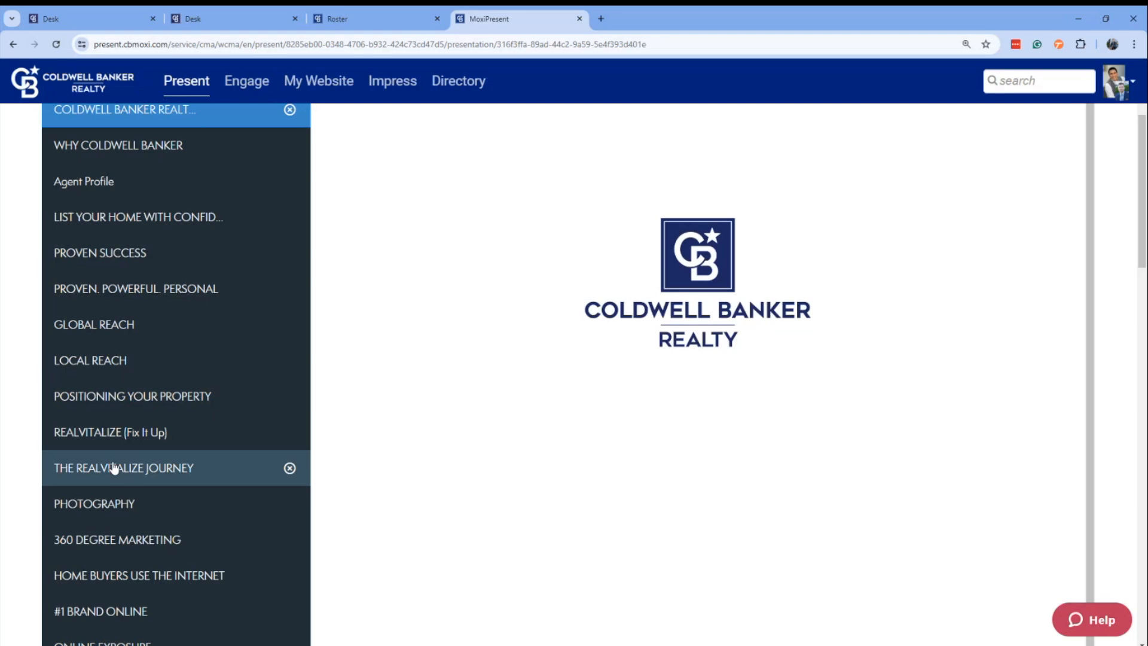
scroll(123, 451, up, 3)
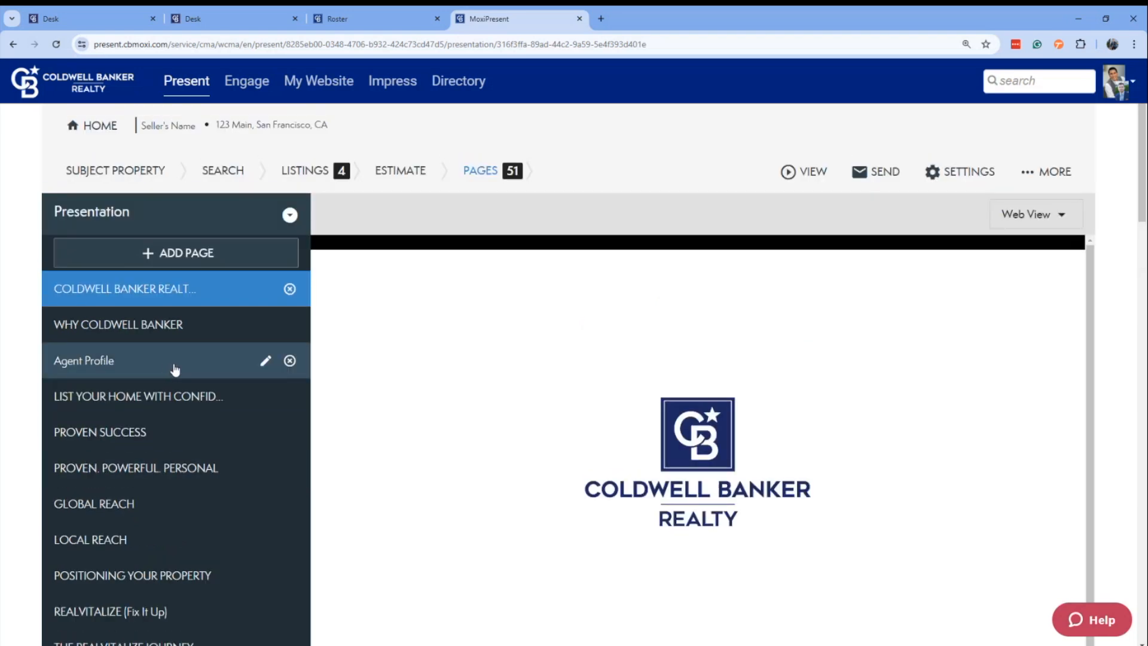
scroll(171, 366, down, 6)
scroll(173, 374, down, 10)
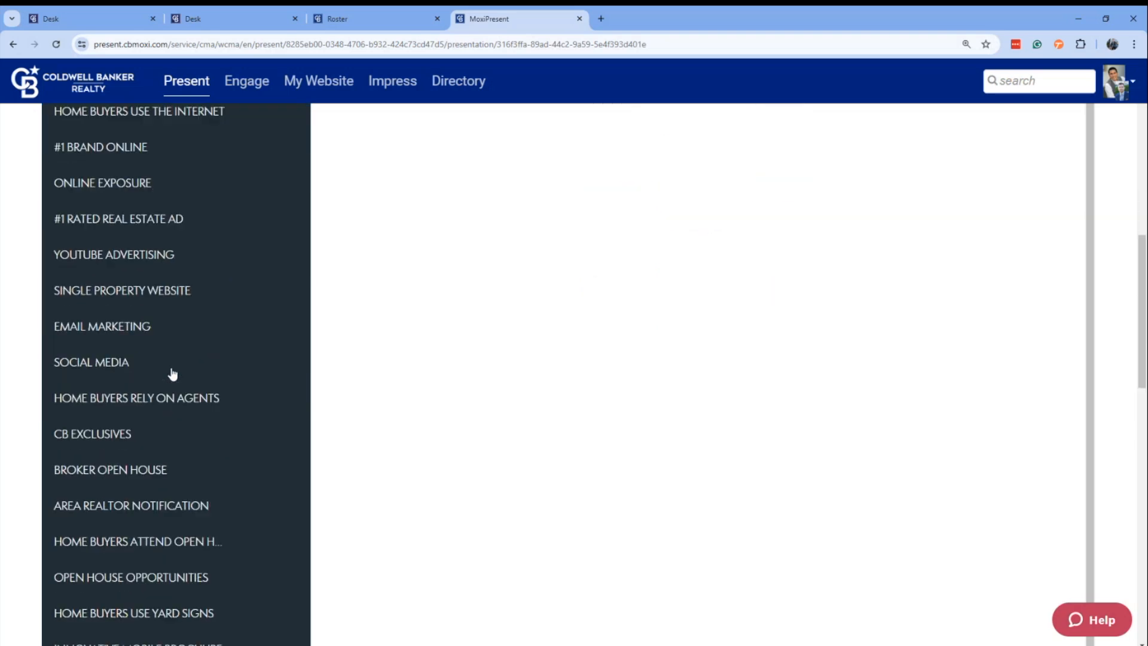
scroll(172, 374, down, 3)
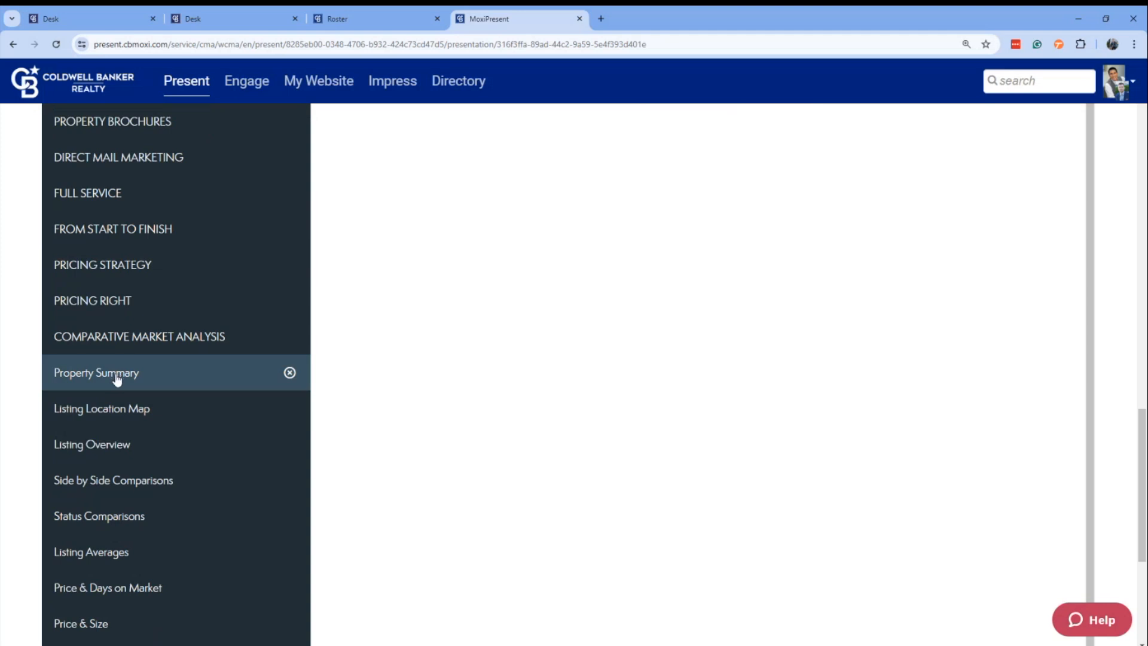
scroll(170, 354, down, 3)
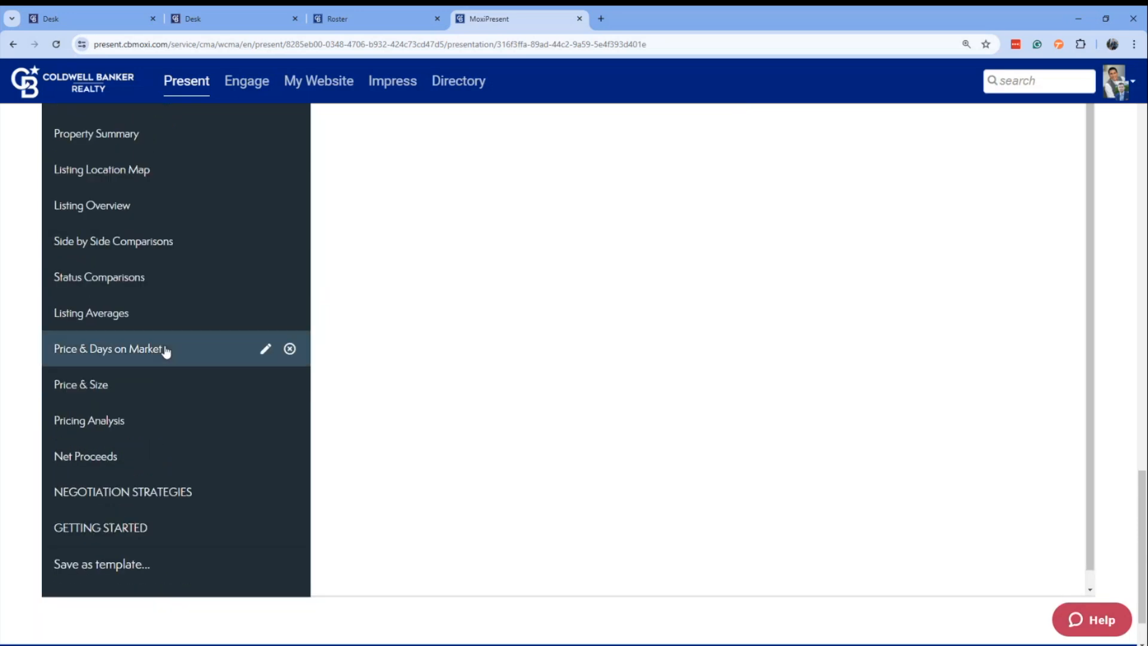
scroll(166, 351, up, 15)
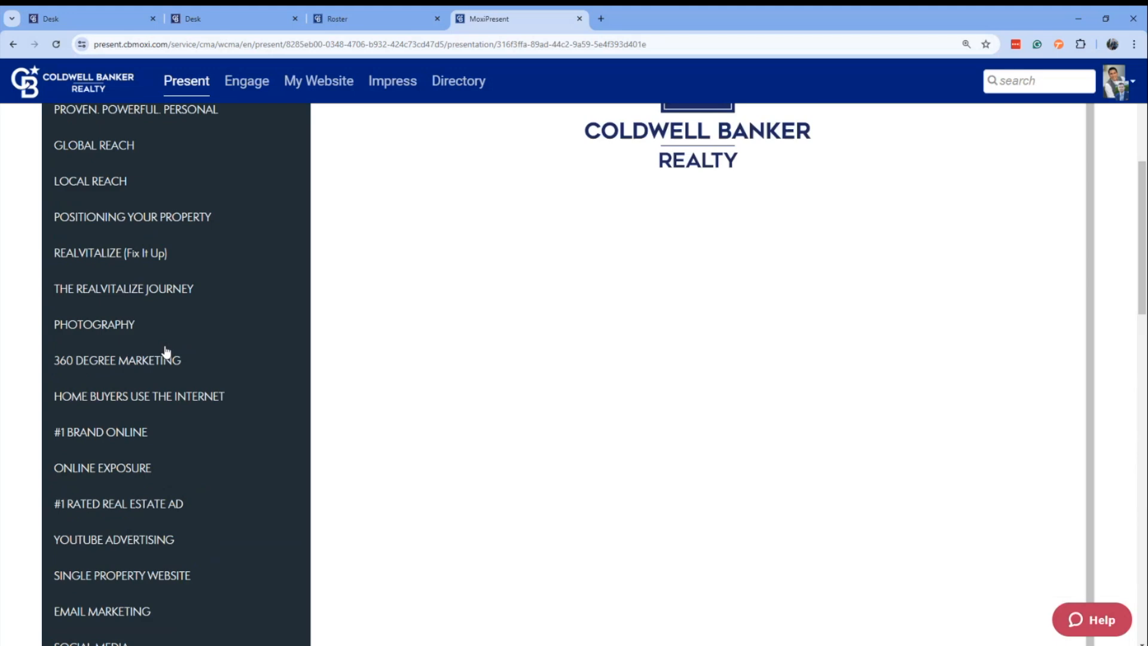
scroll(167, 352, up, 5)
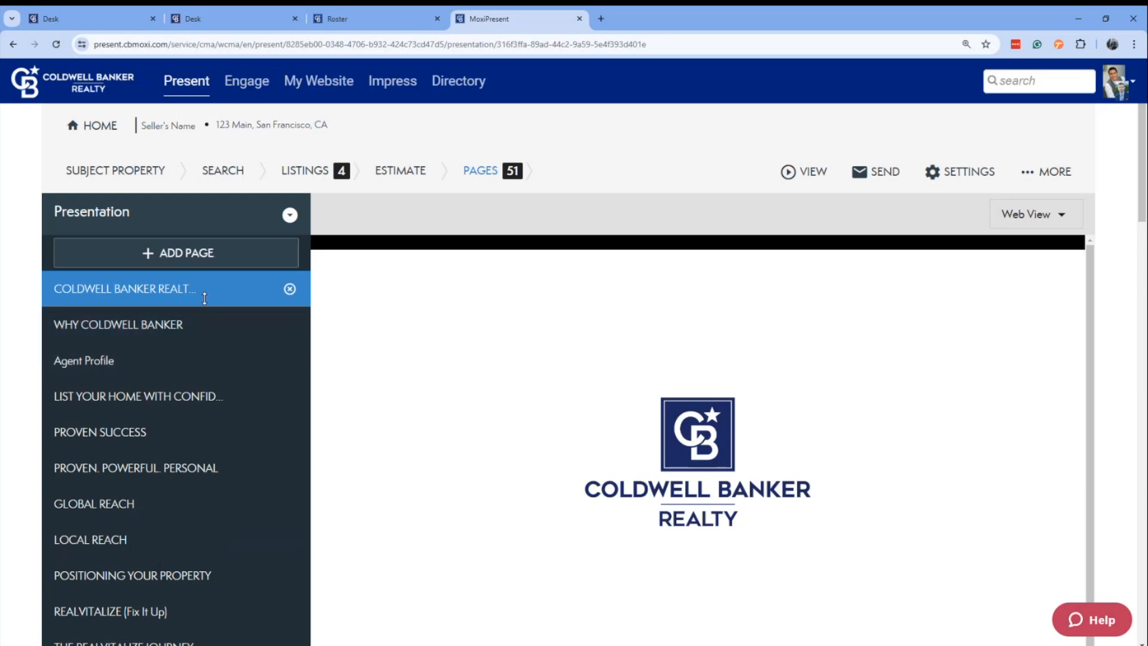
Move the Agent Profile page directly above Why Coldwell Banker and check the options for adding a page.
click(133, 327)
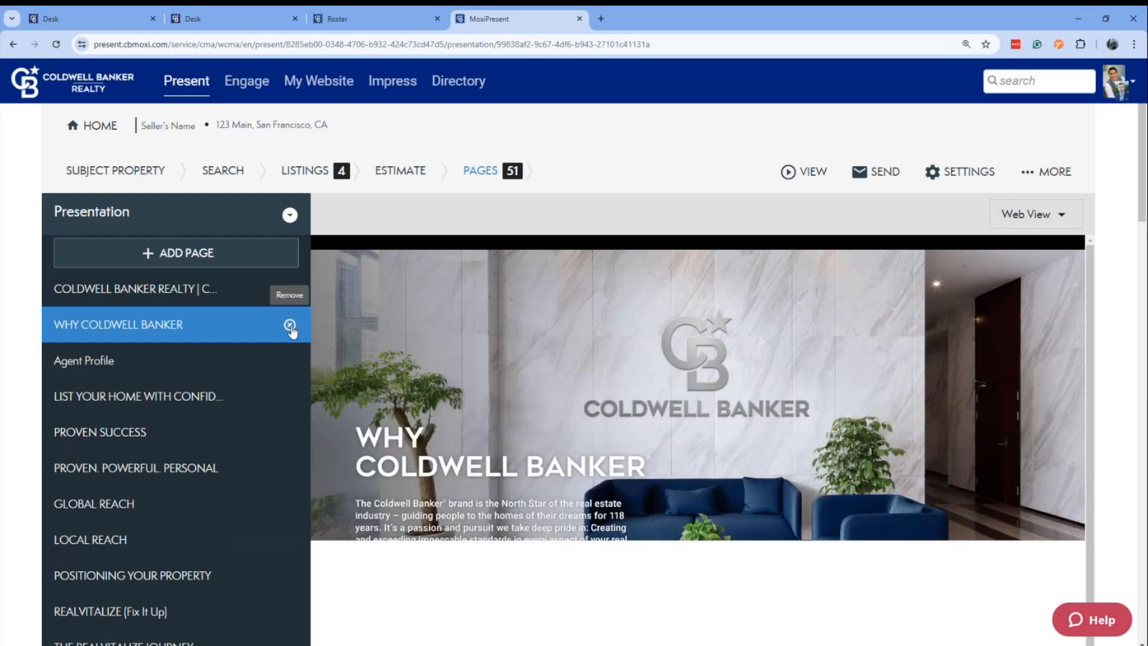
click(158, 360)
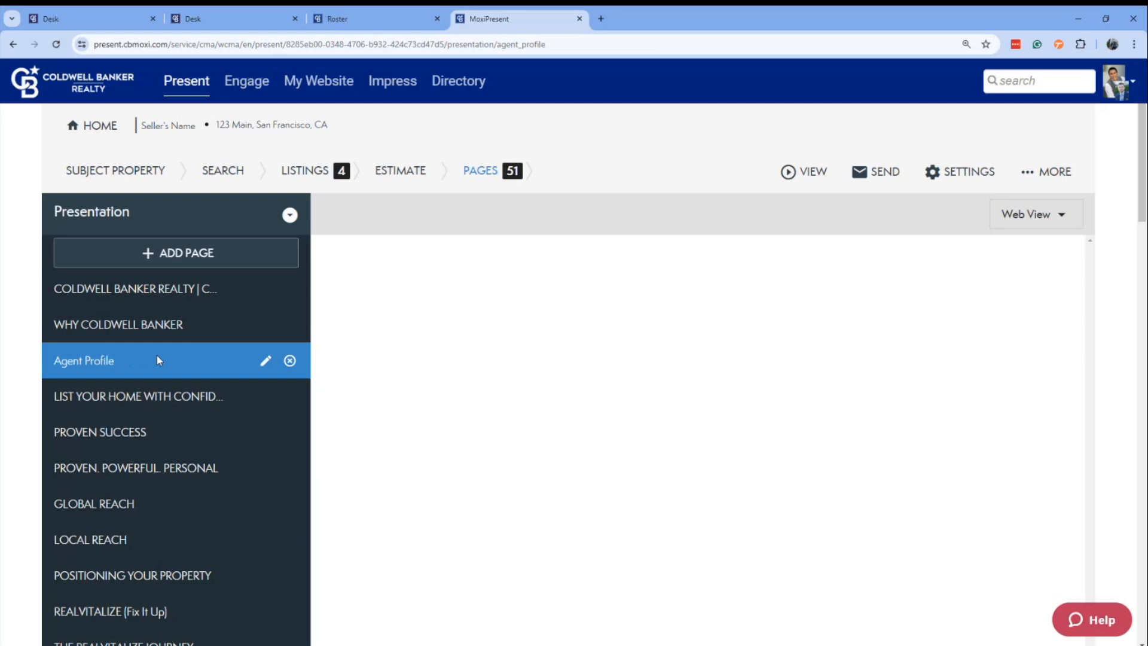
drag(161, 367, 164, 316)
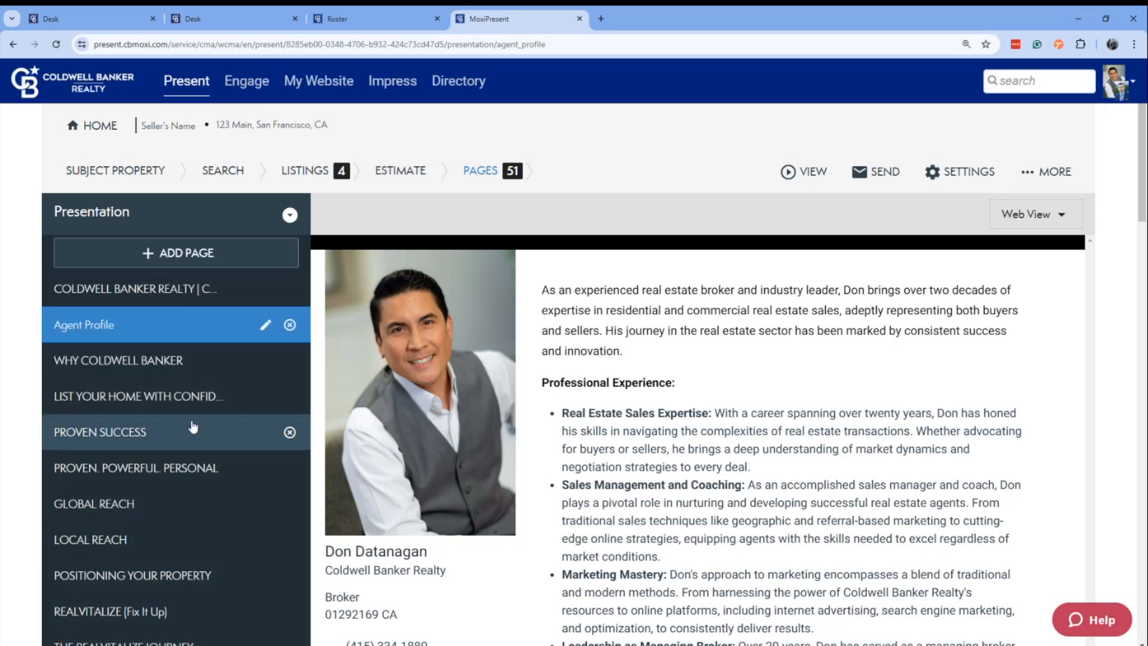
click(172, 254)
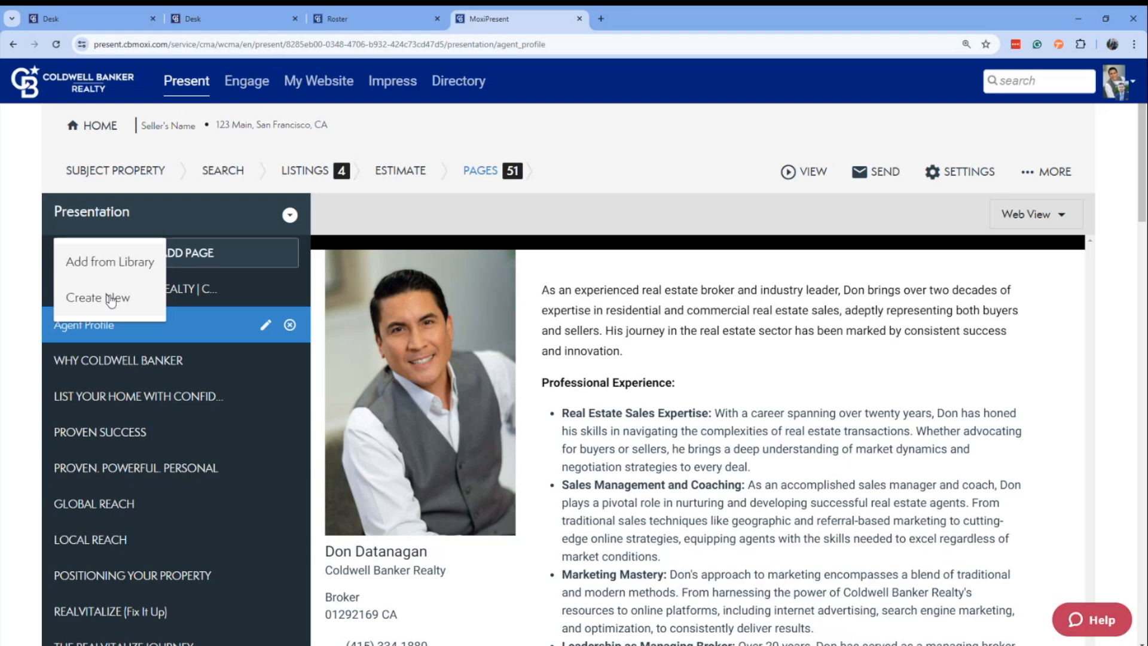
click(603, 172)
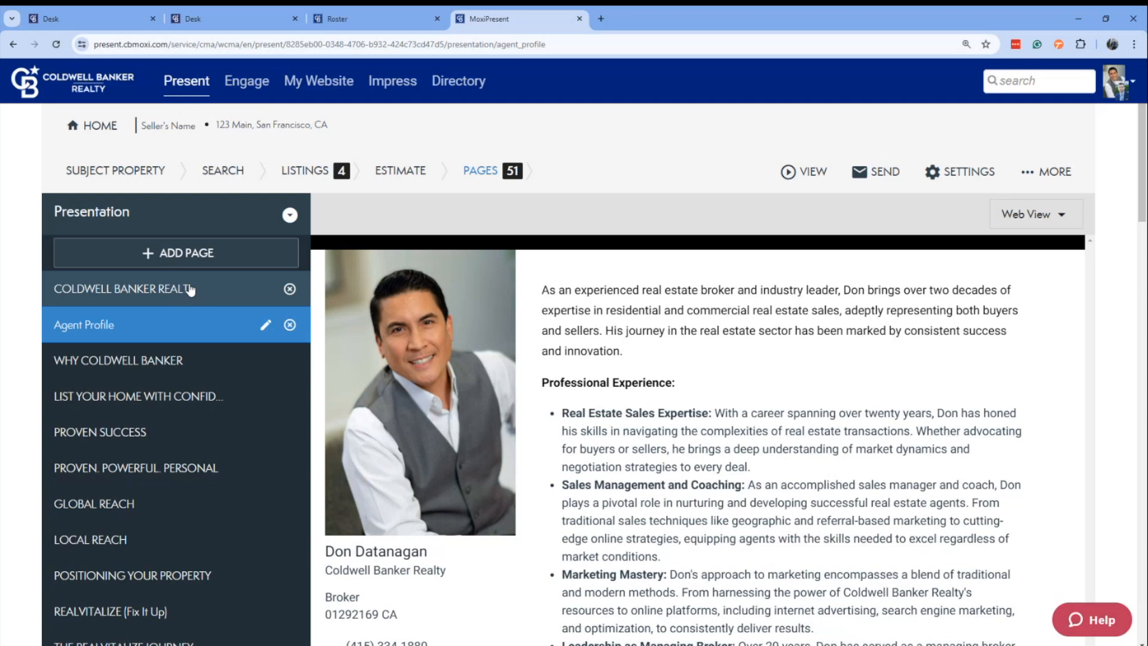
View the presentation in its web version, generate the portrait print PDF, and return to the presentation editor.
click(800, 173)
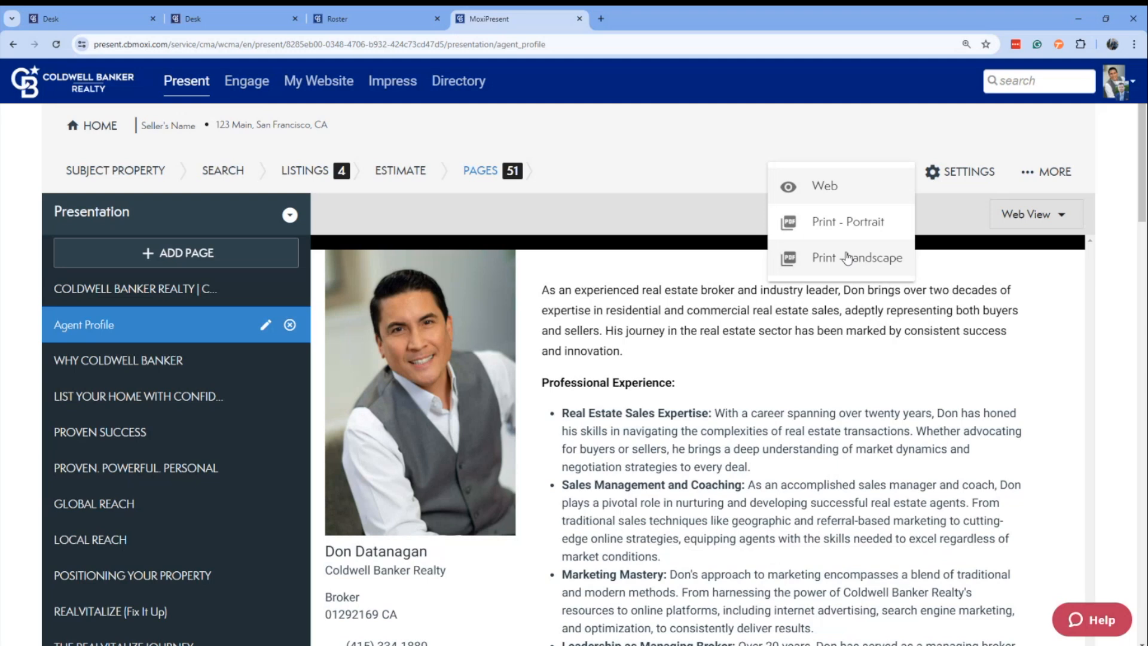
click(835, 189)
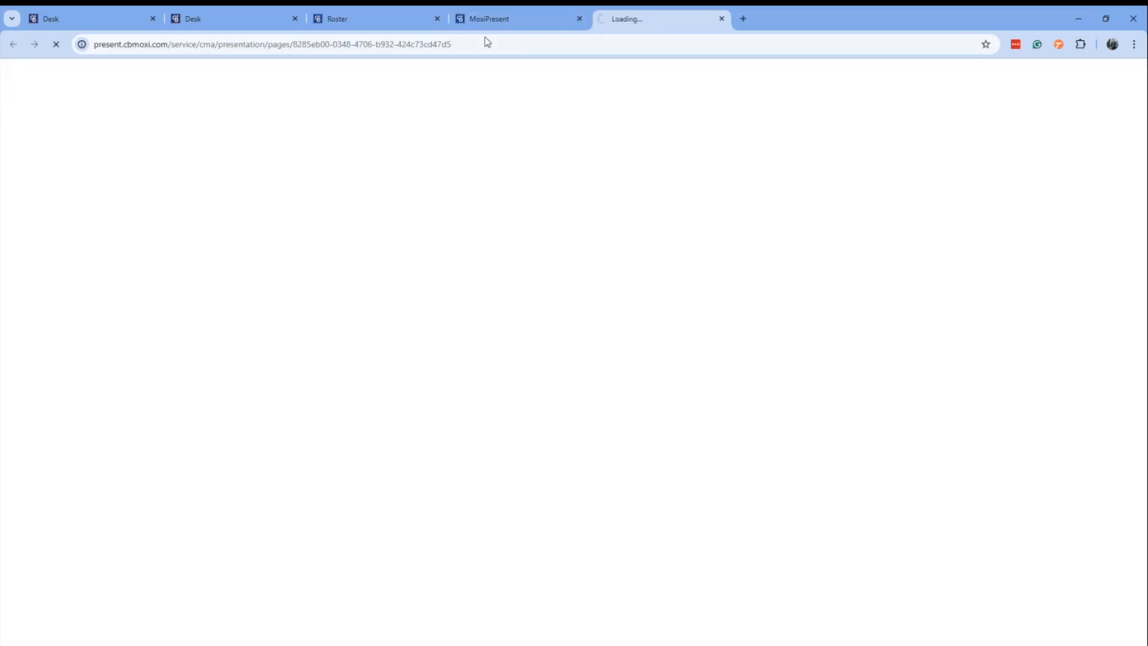
click(476, 23)
click(830, 178)
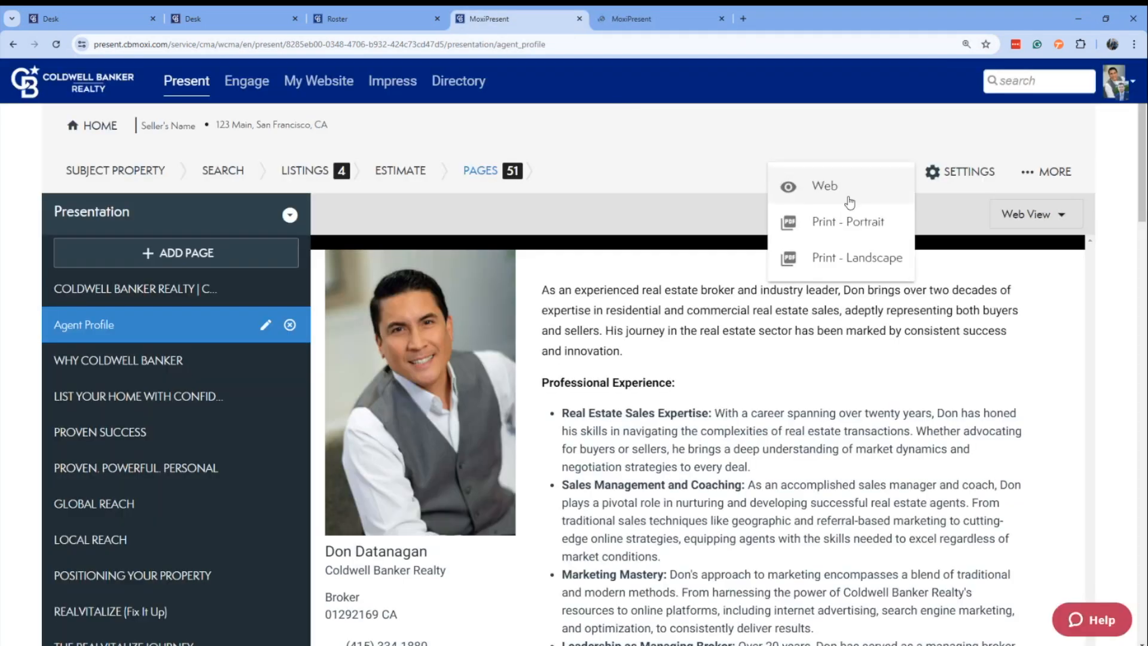
click(836, 222)
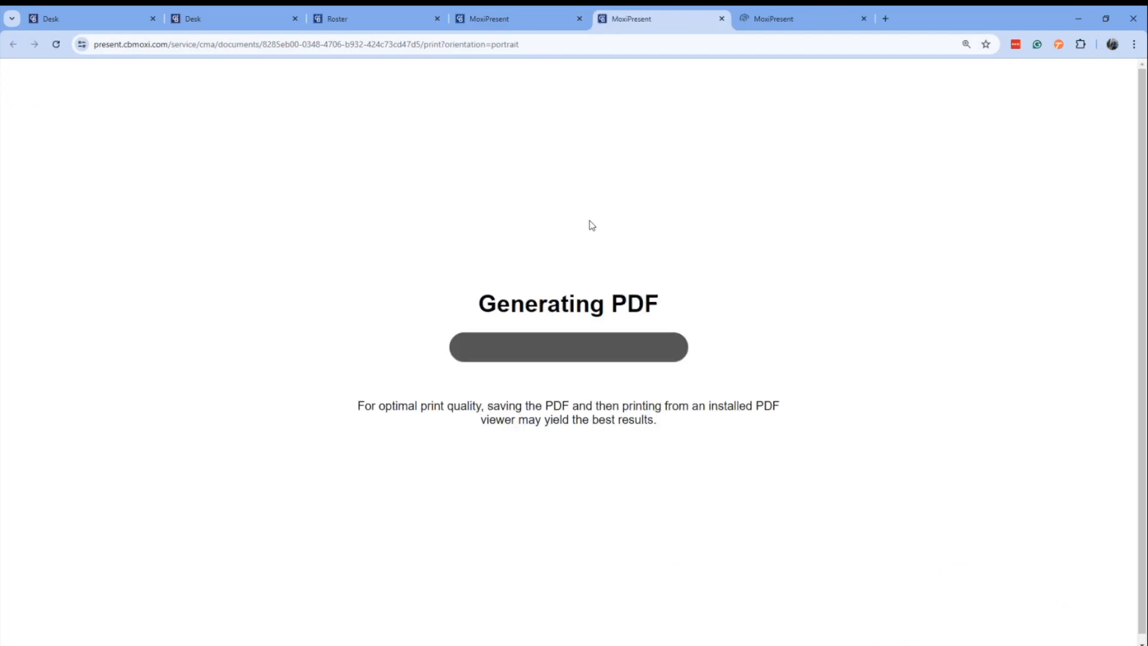
drag(803, 20, 718, 22)
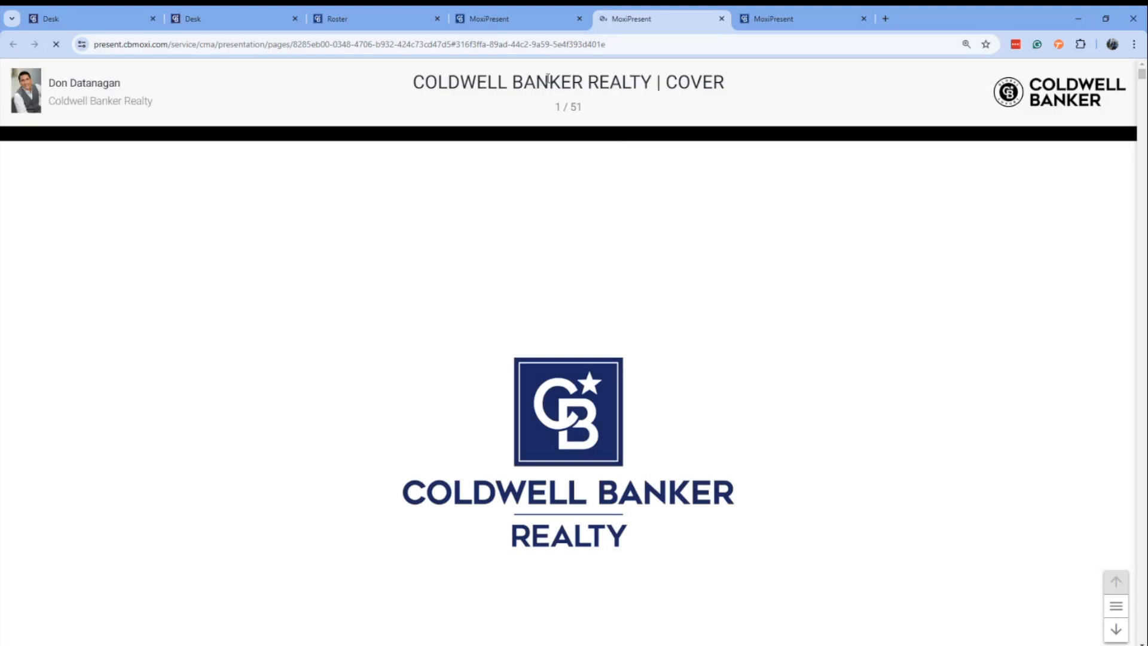
click(488, 20)
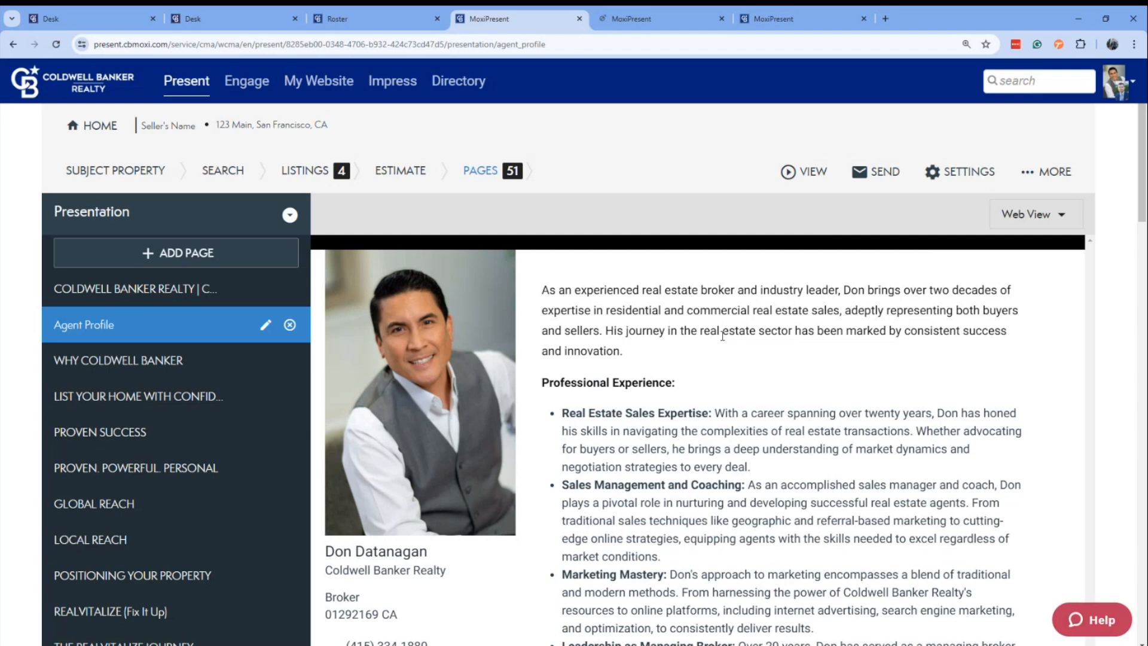
Start an email of the presentation, add the portrait PDF to the formats sent, and enter the client's email address as recipient.
click(874, 172)
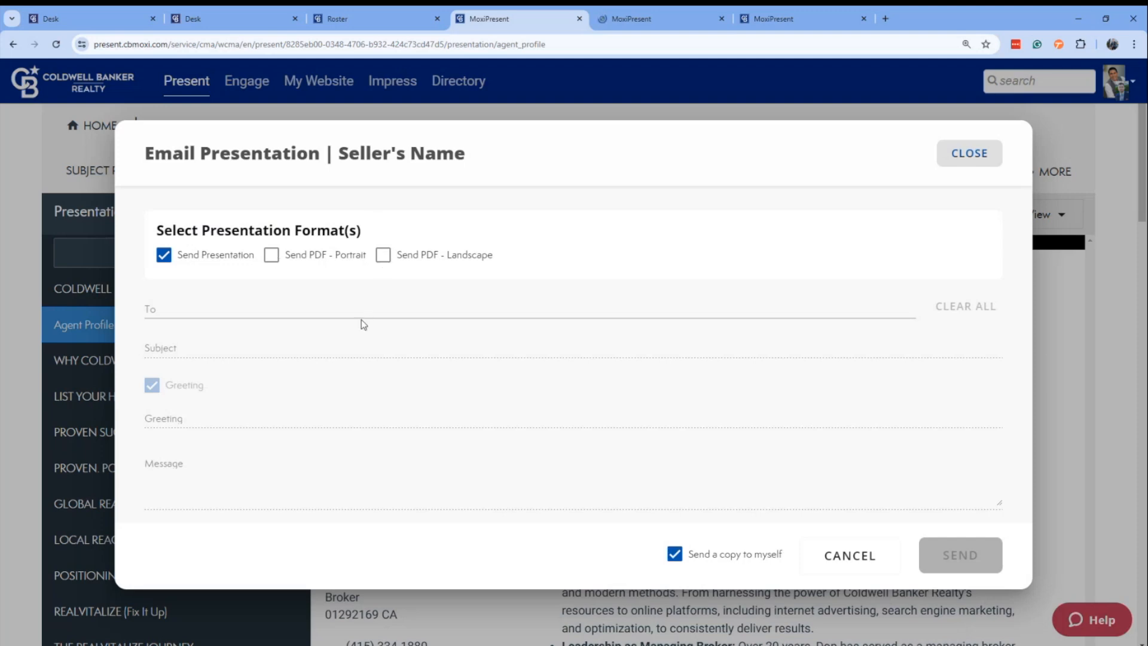
click(271, 256)
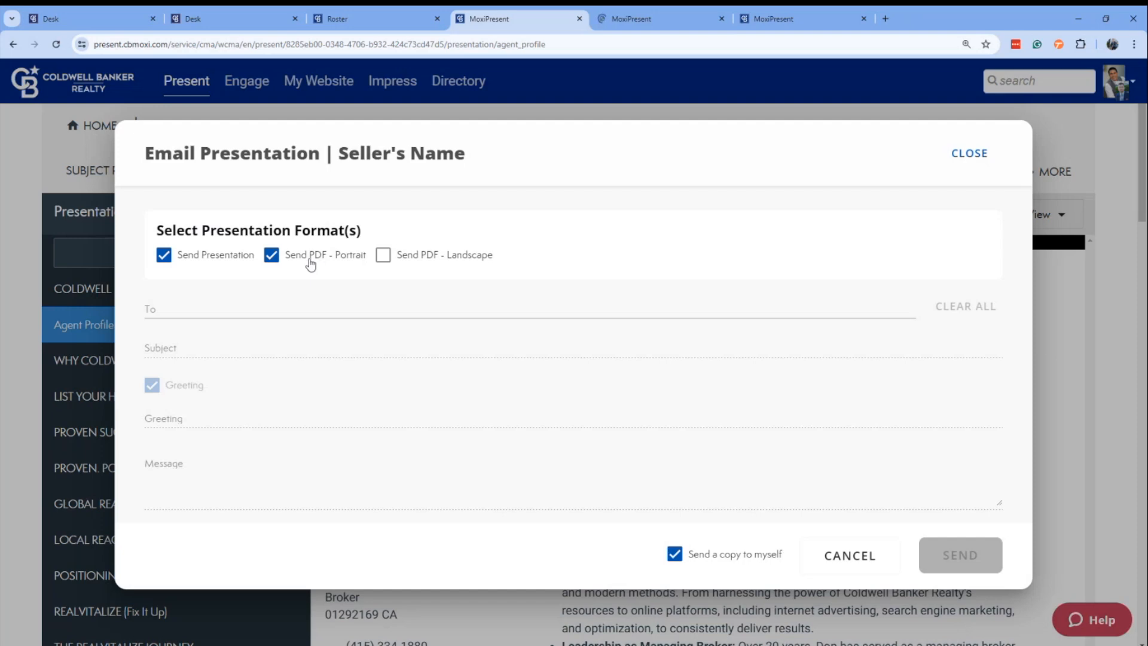
click(205, 308)
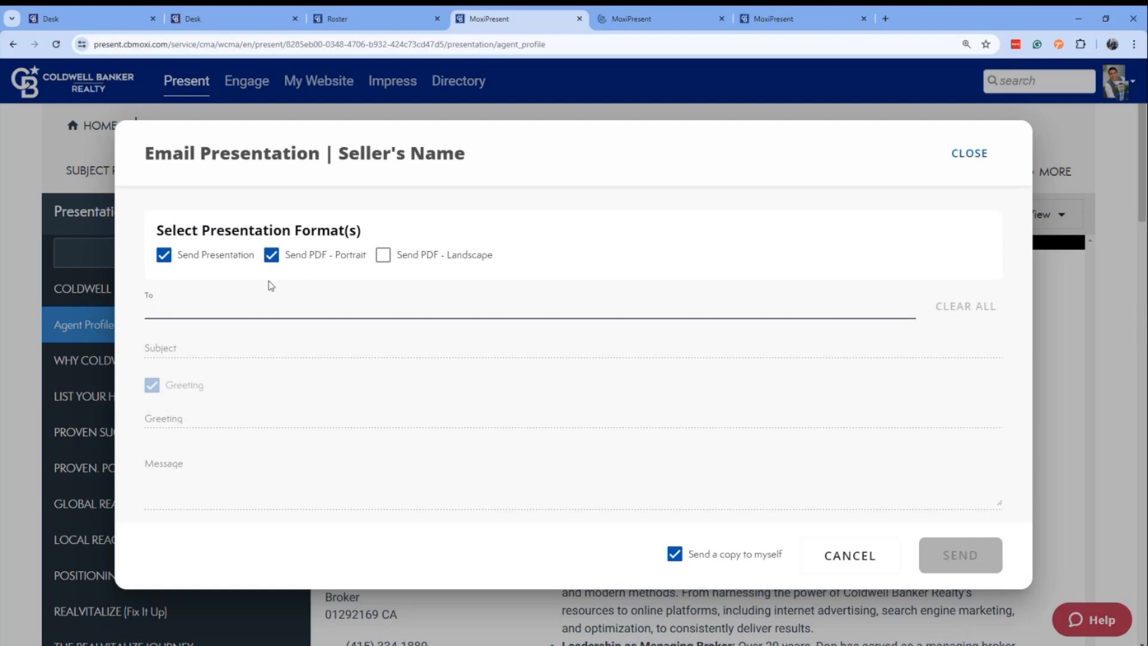
text(clientname@gmail.com)
key(Return)
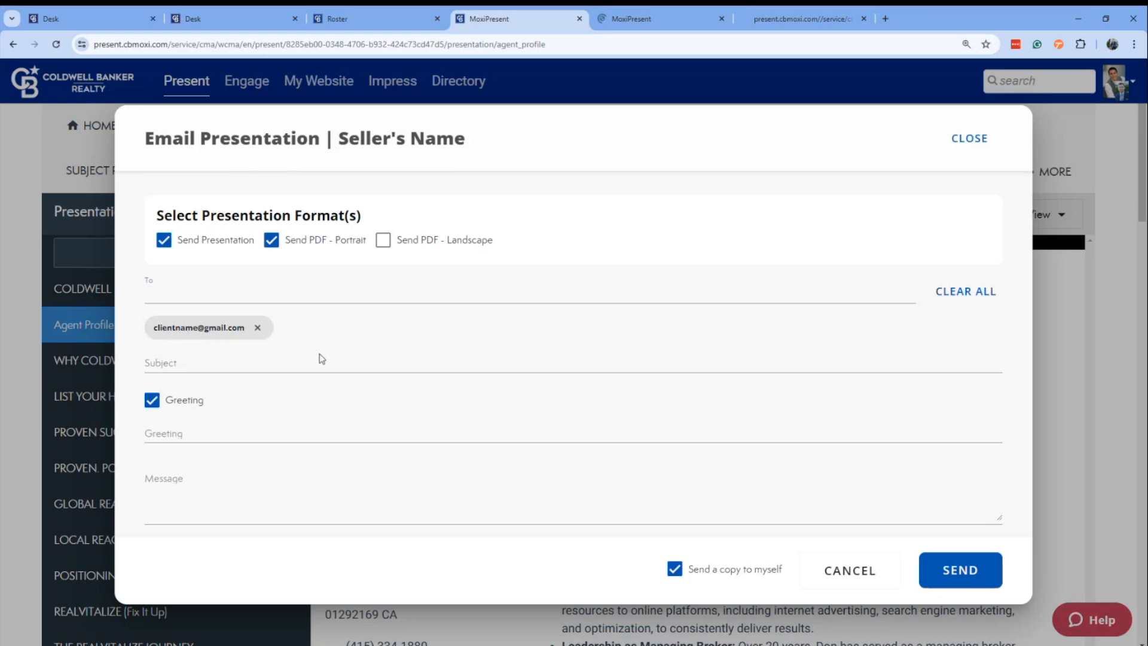
Fill in a subject made of the property's street address and "Listing Presentation", keep the copy to self, and close the email unsent.
click(226, 359)
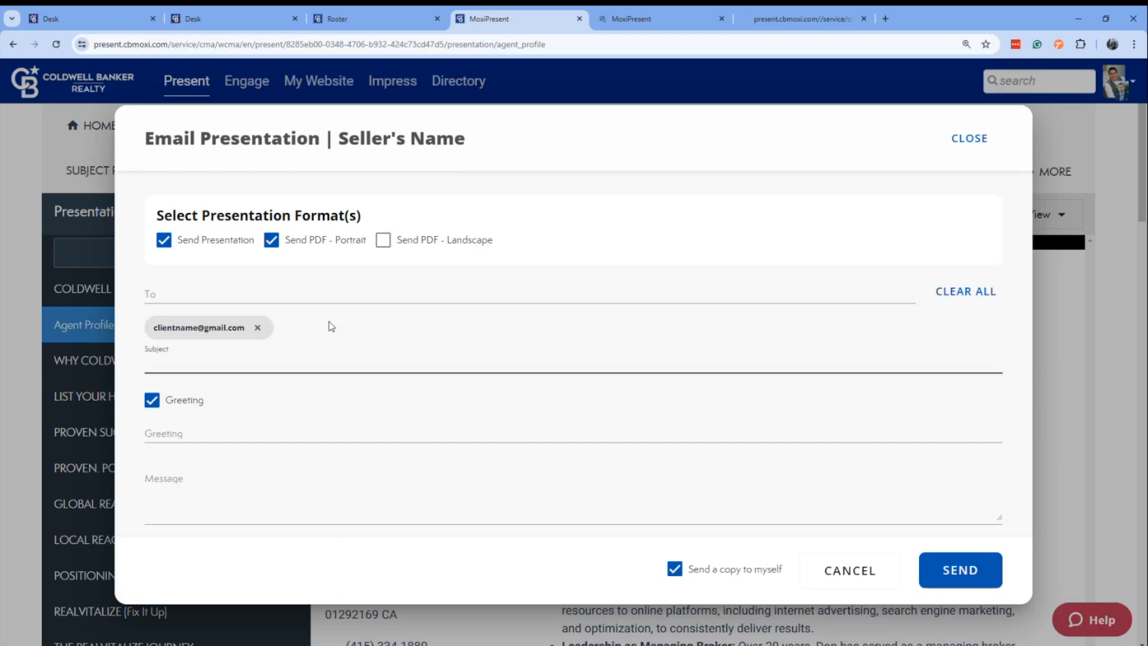
text(123 Main St Listing Presentation)
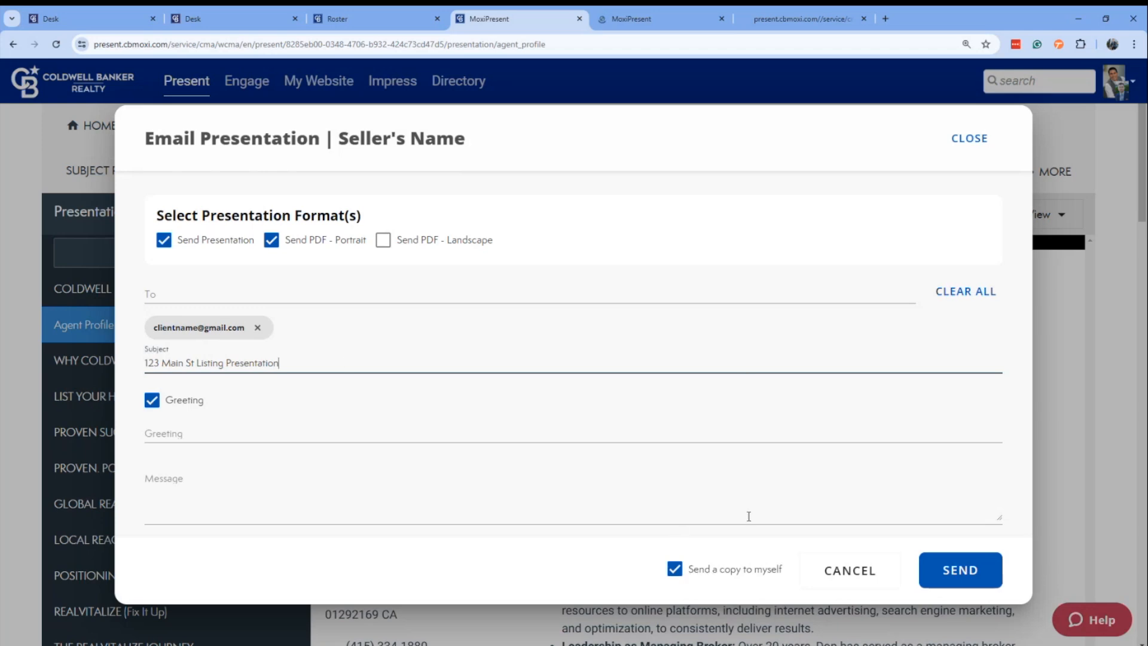
click(679, 575)
click(679, 575)
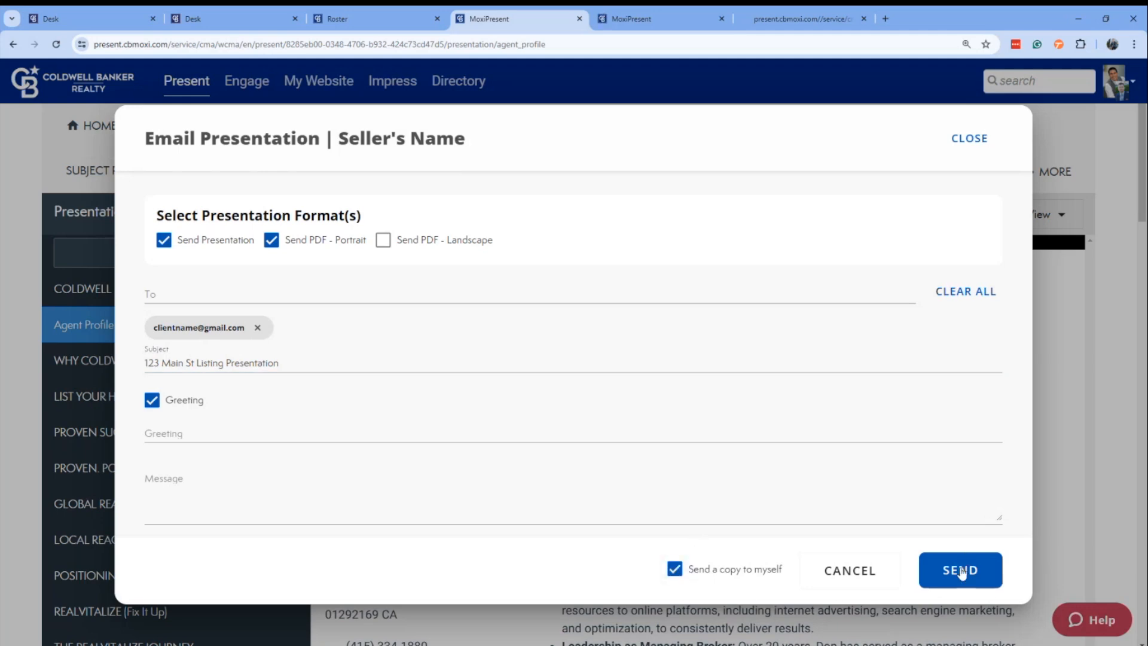
click(970, 139)
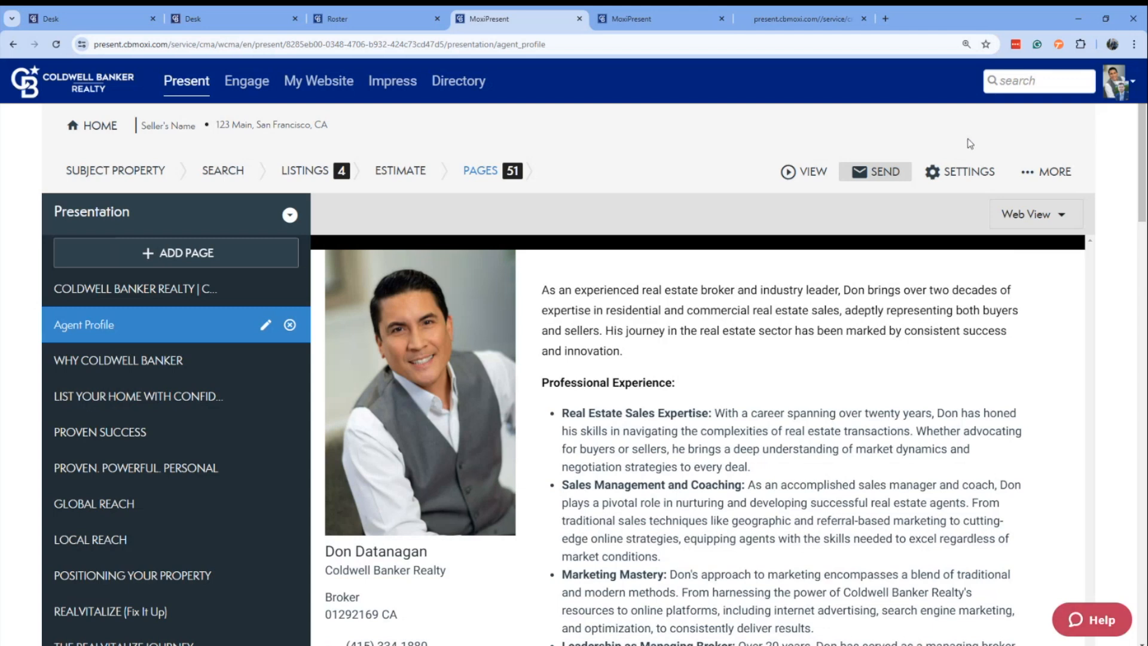
View the web version of the presentation page by page, from the cover through Why Coldwell Banker and Proven Success to Global Reach.
click(690, 17)
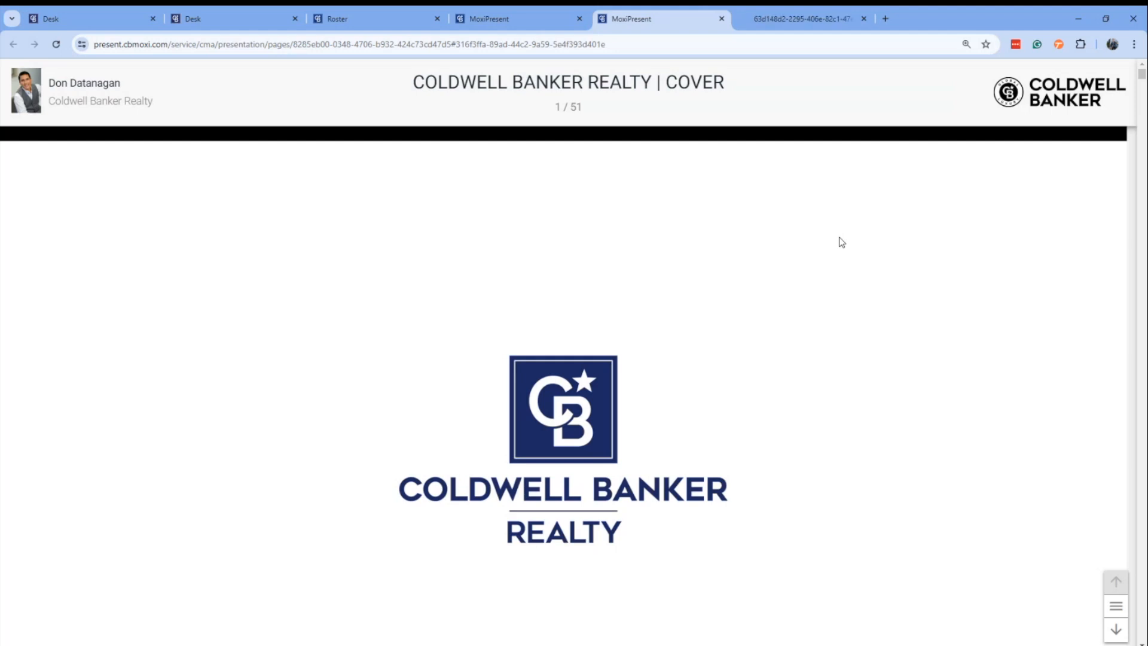
scroll(832, 294, down, 2)
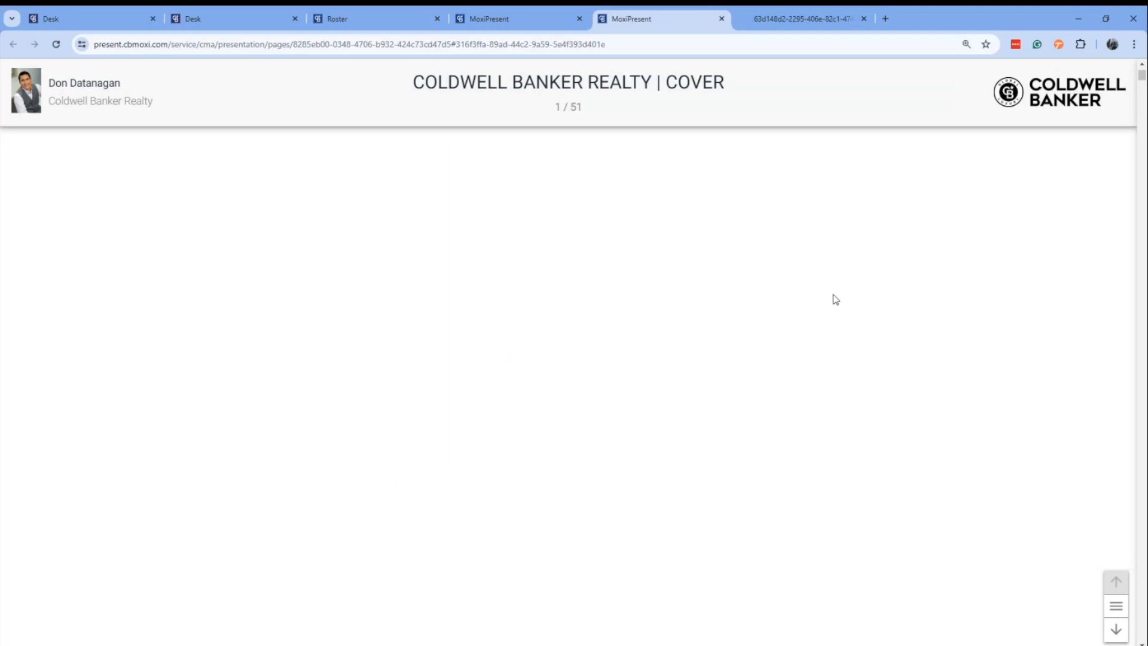
scroll(835, 299, down, 3)
scroll(835, 299, down, 10)
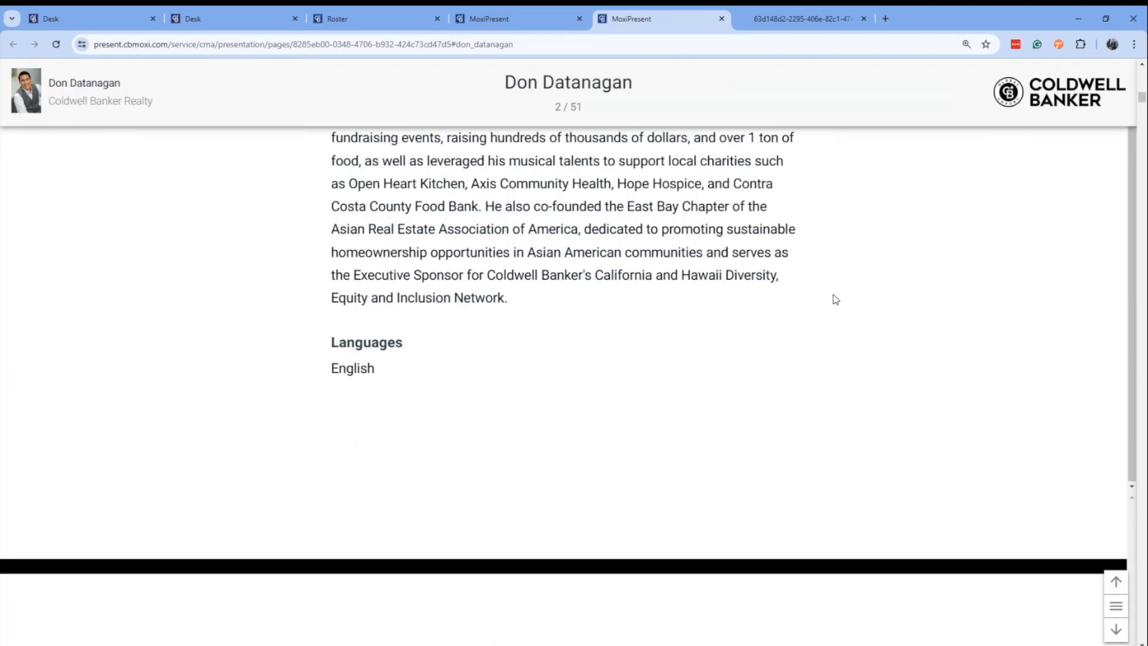
scroll(835, 299, down, 8)
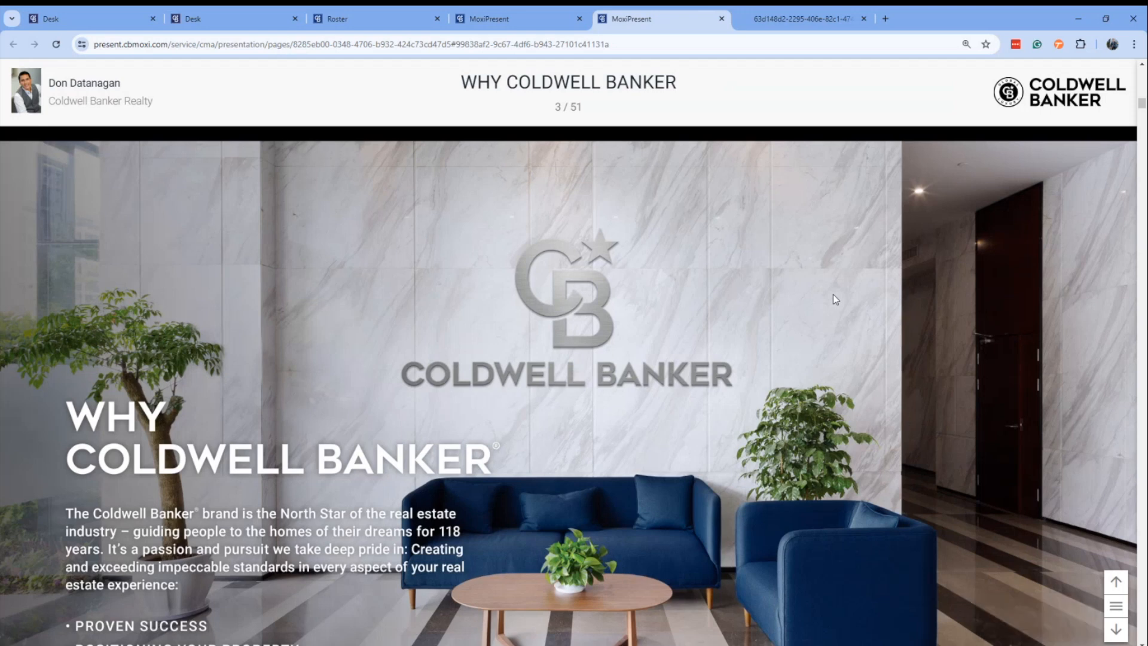
scroll(830, 369, down, 5)
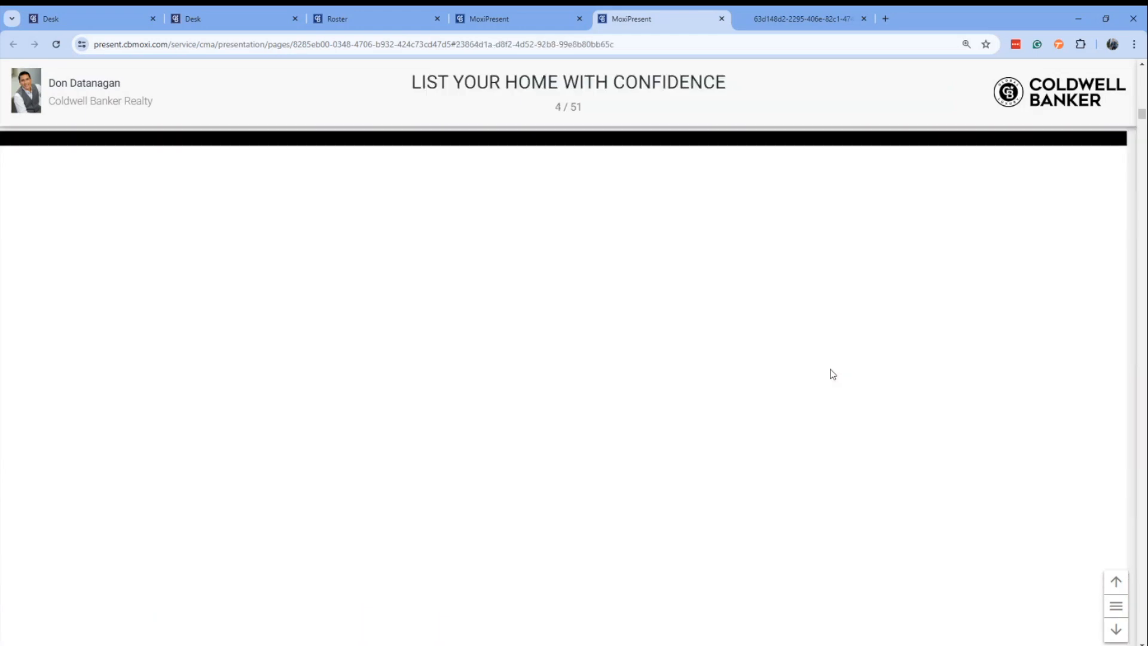
scroll(831, 368, down, 5)
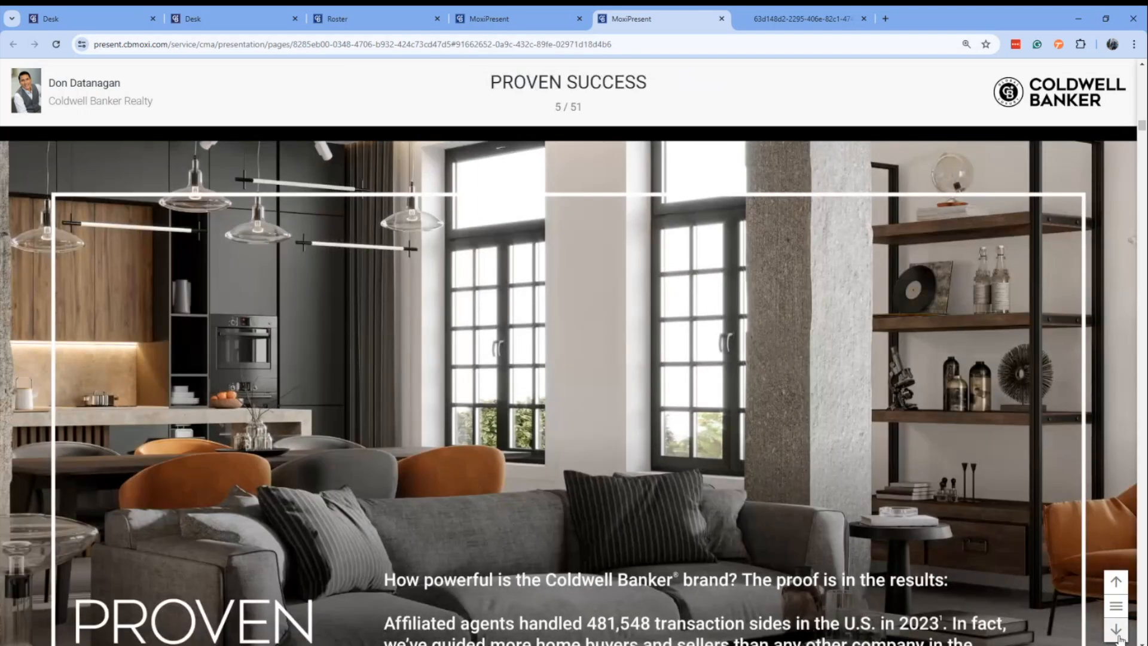
click(1116, 633)
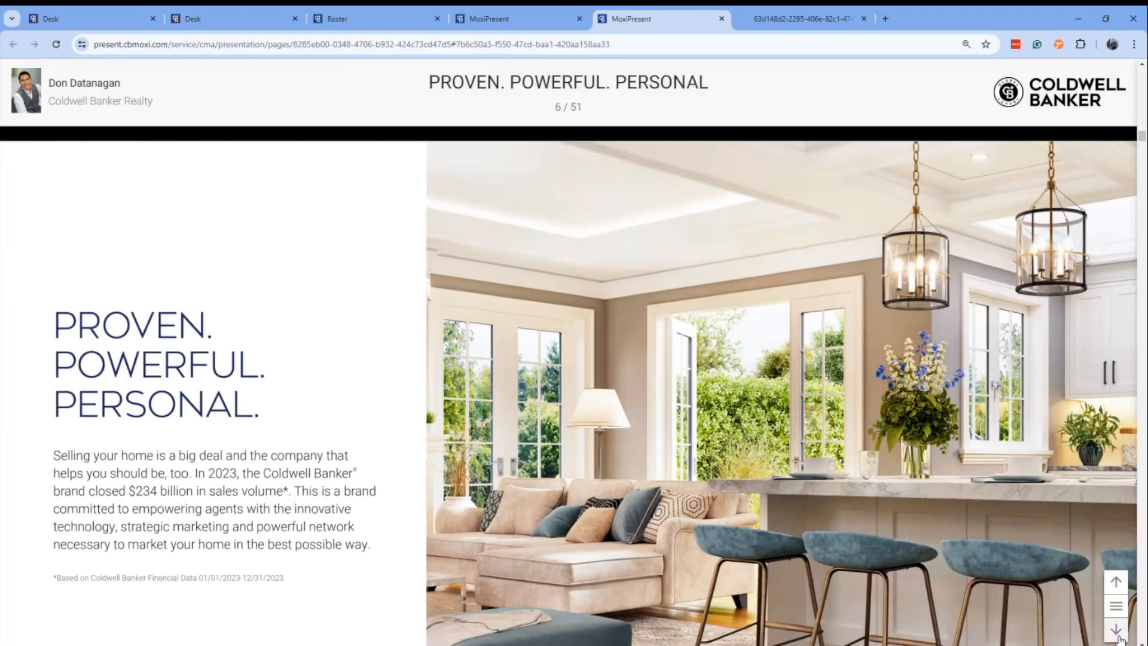
click(1116, 632)
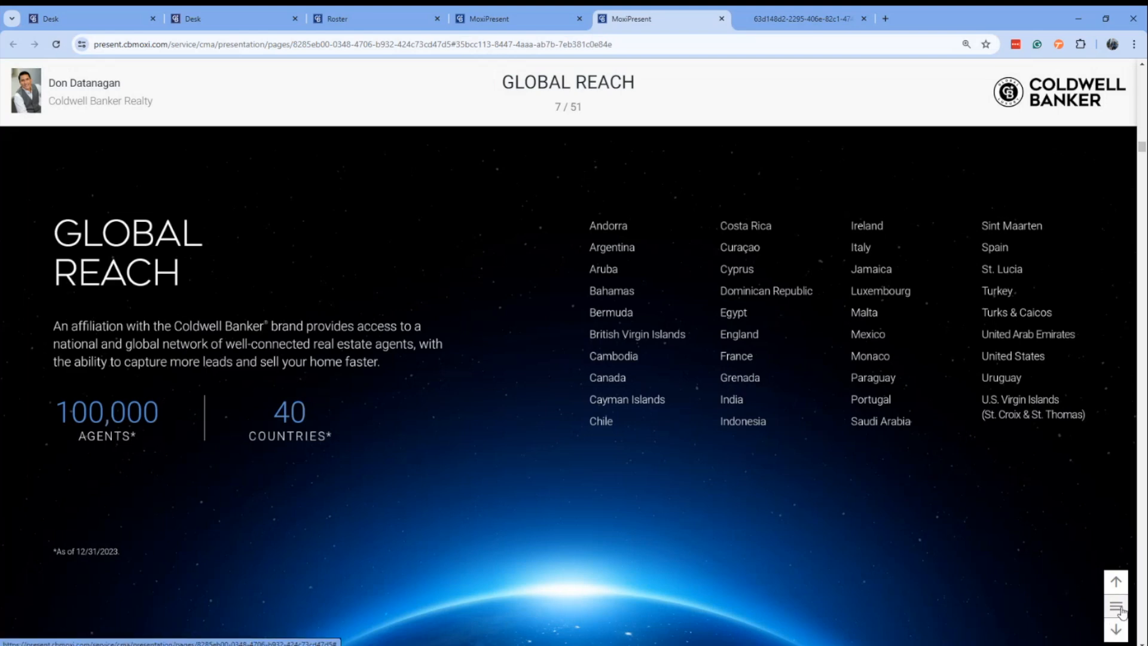
Use the web presentation's page list to jump to Comparative Market Analysis, and view the Property Summary and listing map after it.
click(1117, 606)
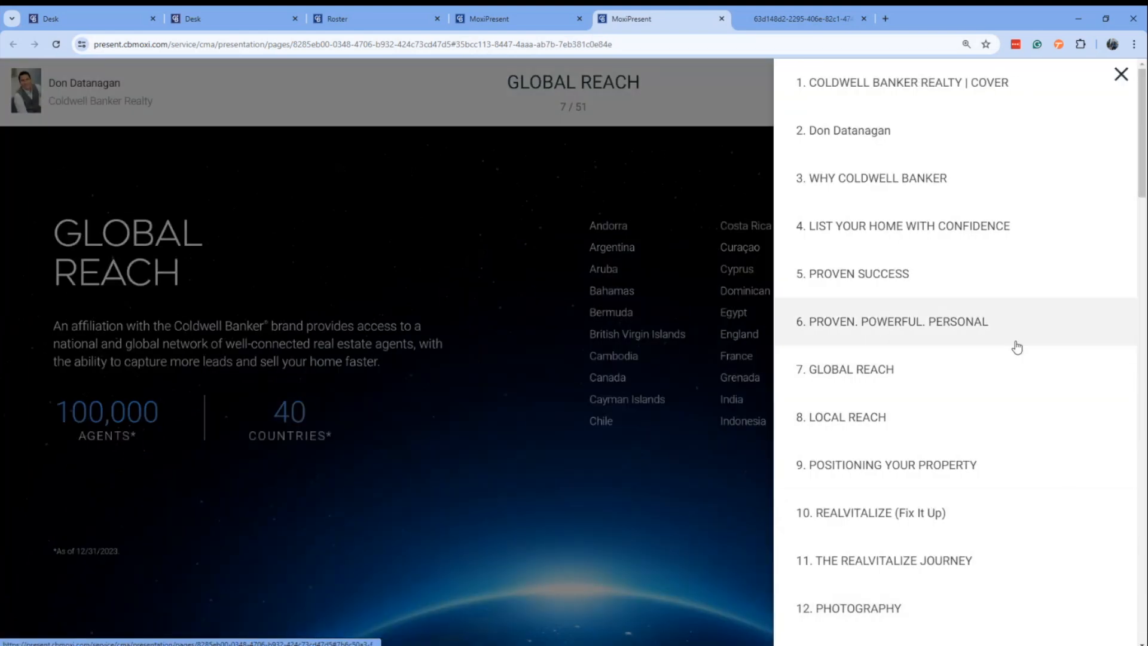
scroll(1010, 303, down, 14)
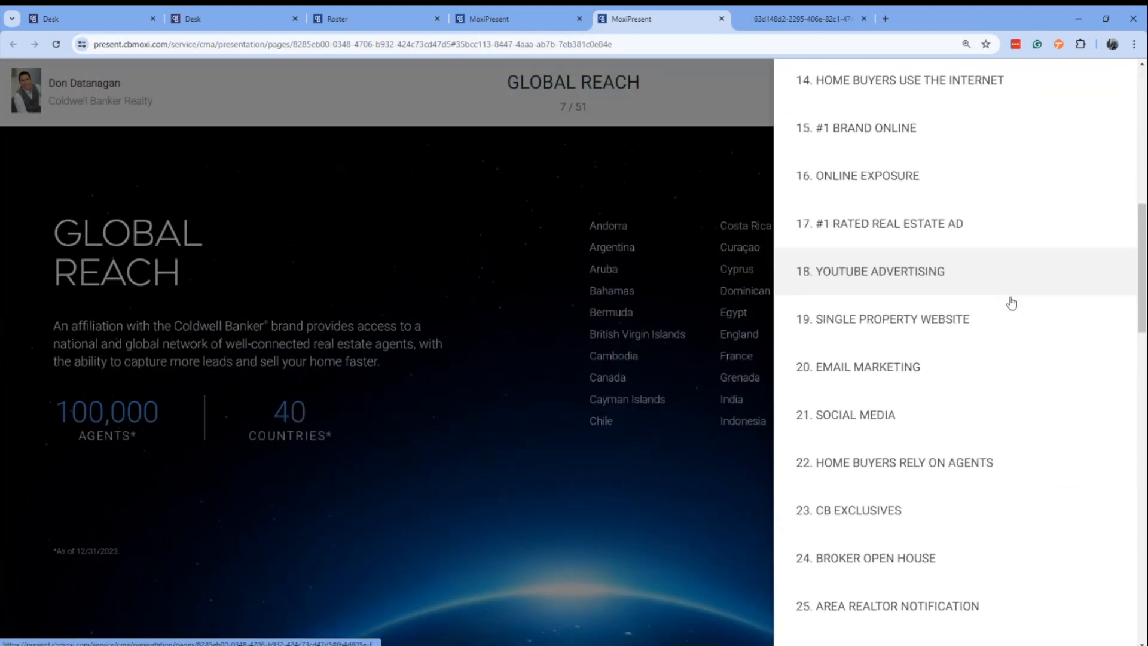
scroll(1011, 304, down, 13)
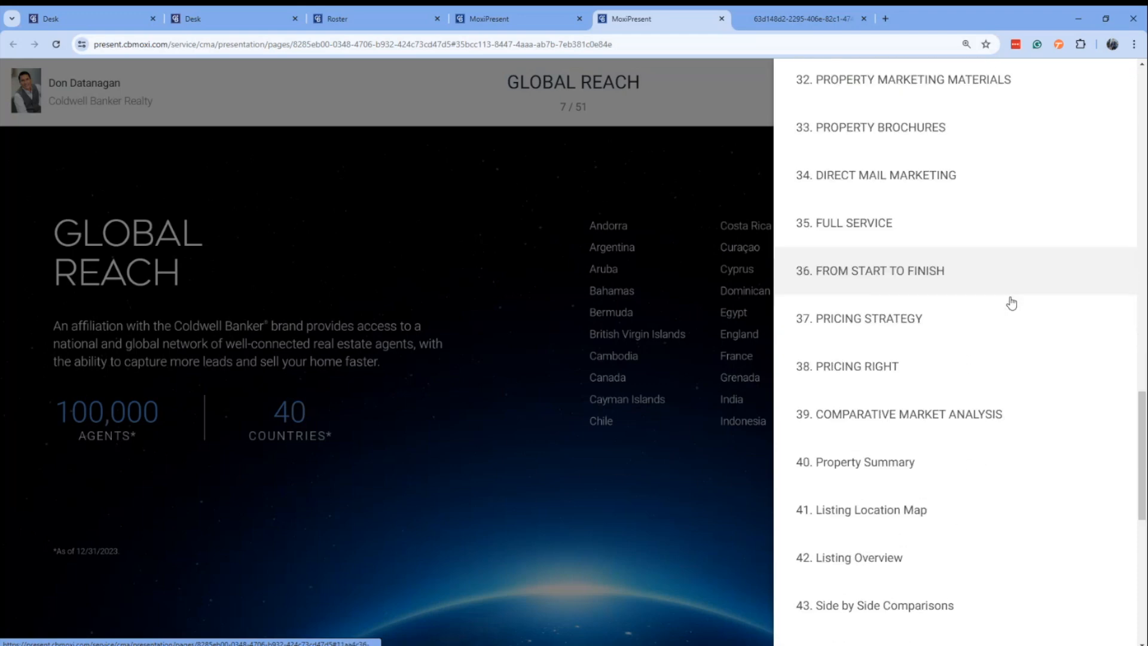
click(980, 292)
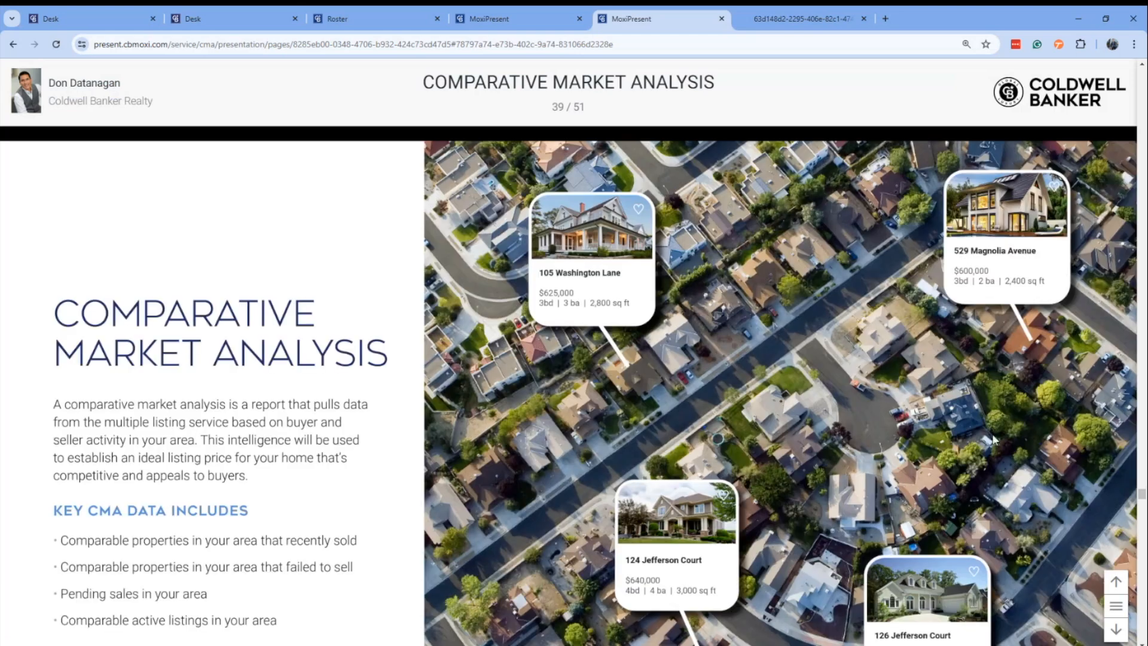
scroll(996, 412, down, 2)
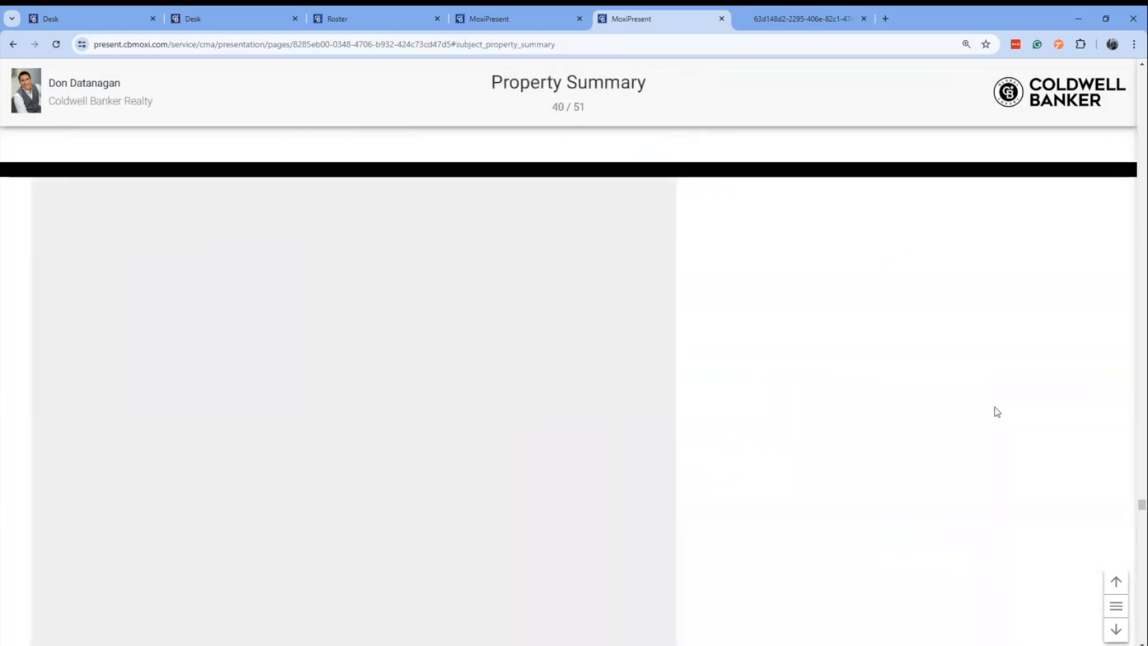
scroll(995, 410, down, 5)
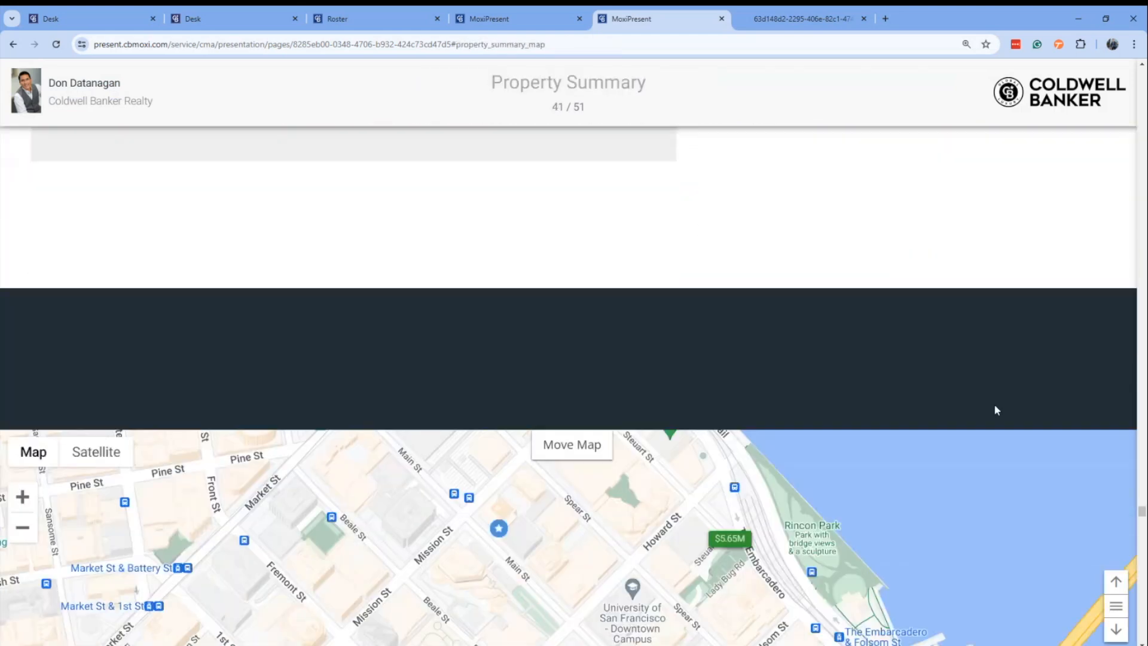
Switch to the generated portrait PDF and view its Agent Profile page and the Fix It Up page.
key(ctrl+Tab)
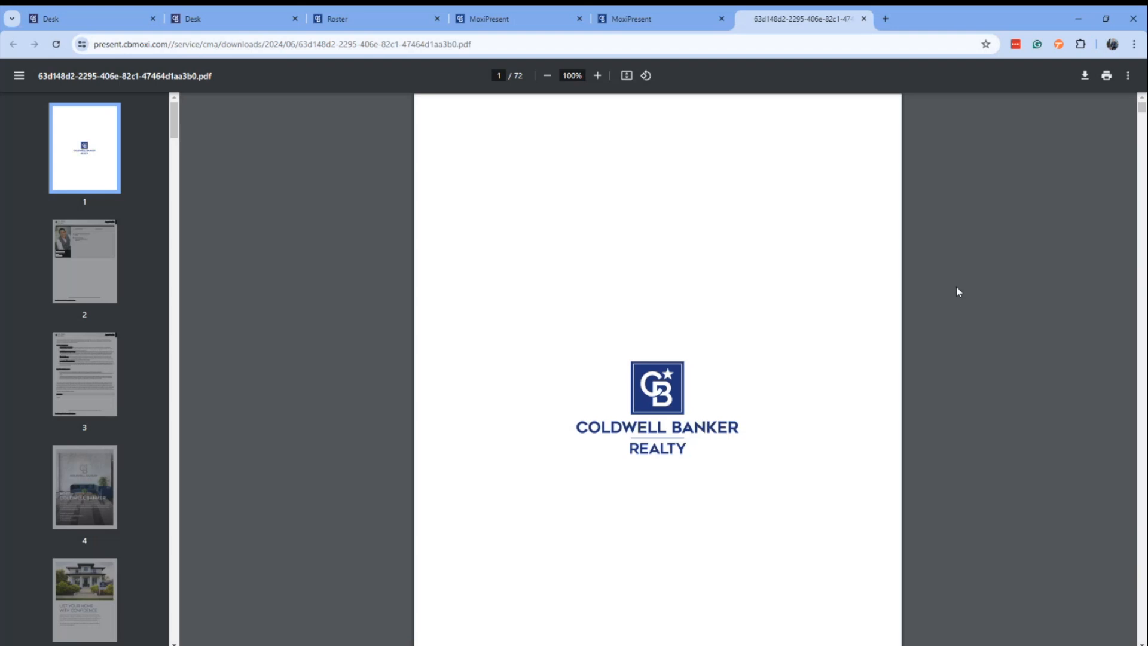
click(77, 263)
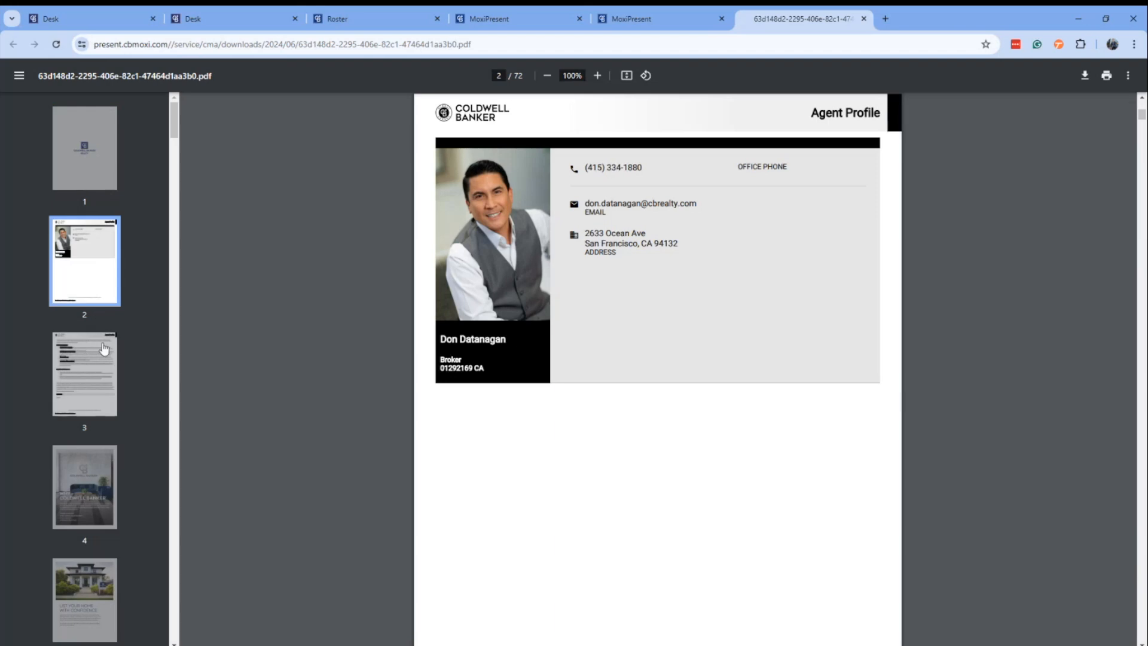
scroll(91, 311, down, 5)
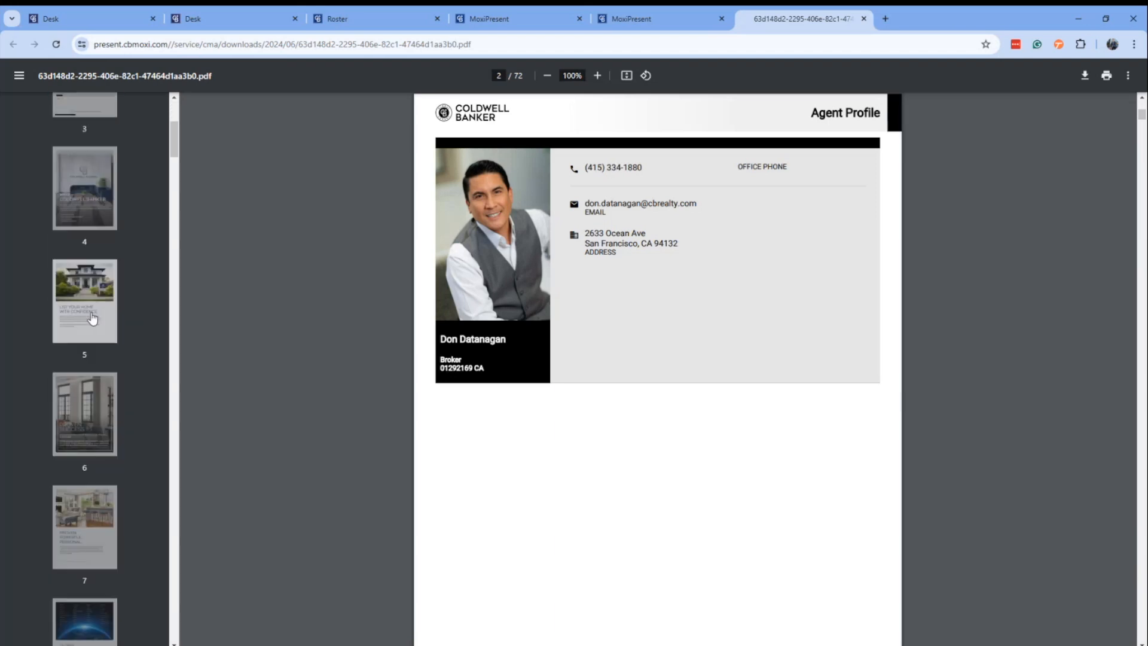
scroll(92, 317, down, 13)
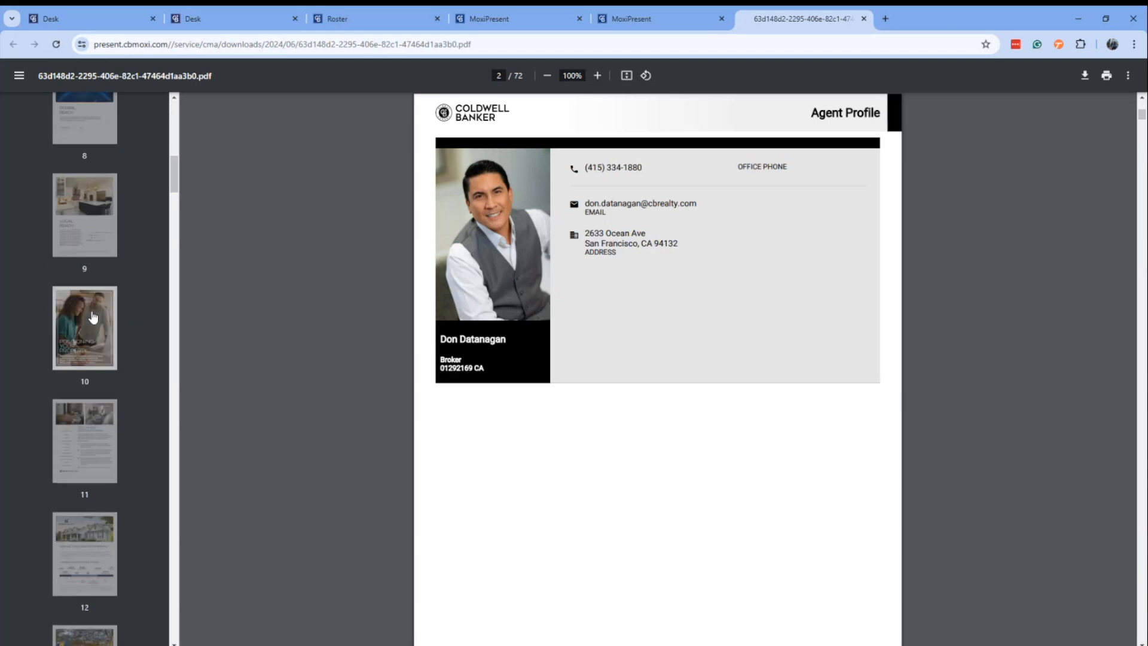
scroll(92, 318, up, 1)
click(92, 272)
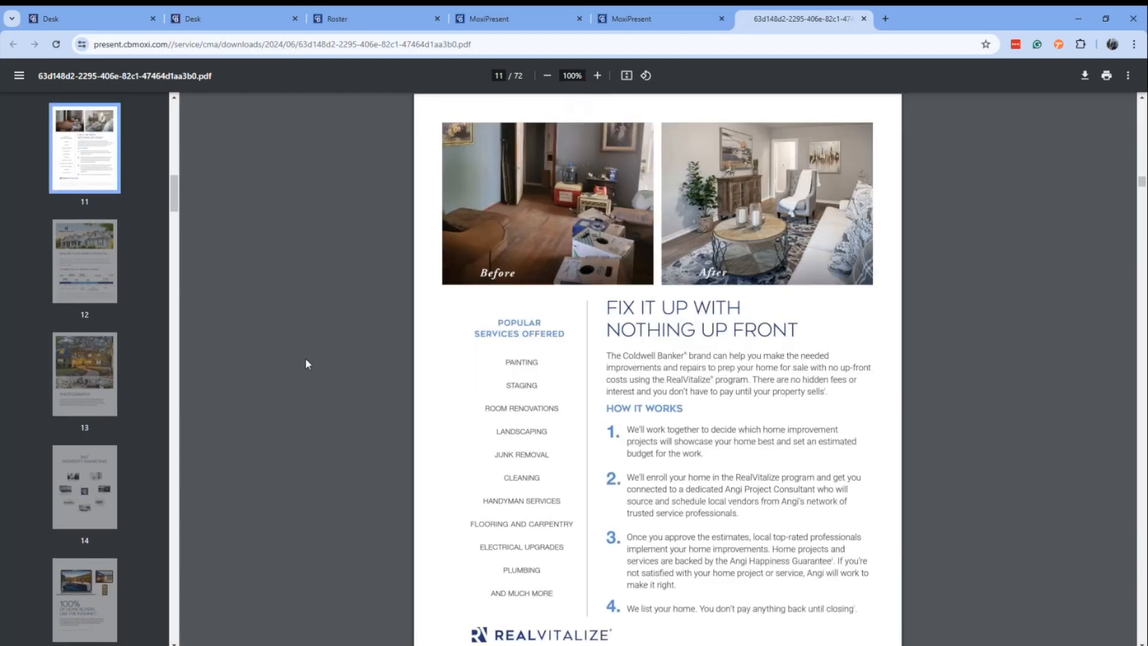
Find the market analysis pages further on in the PDF and view the Listing Location Map on page 42.
drag(174, 195, 153, 411)
scroll(108, 340, up, 2)
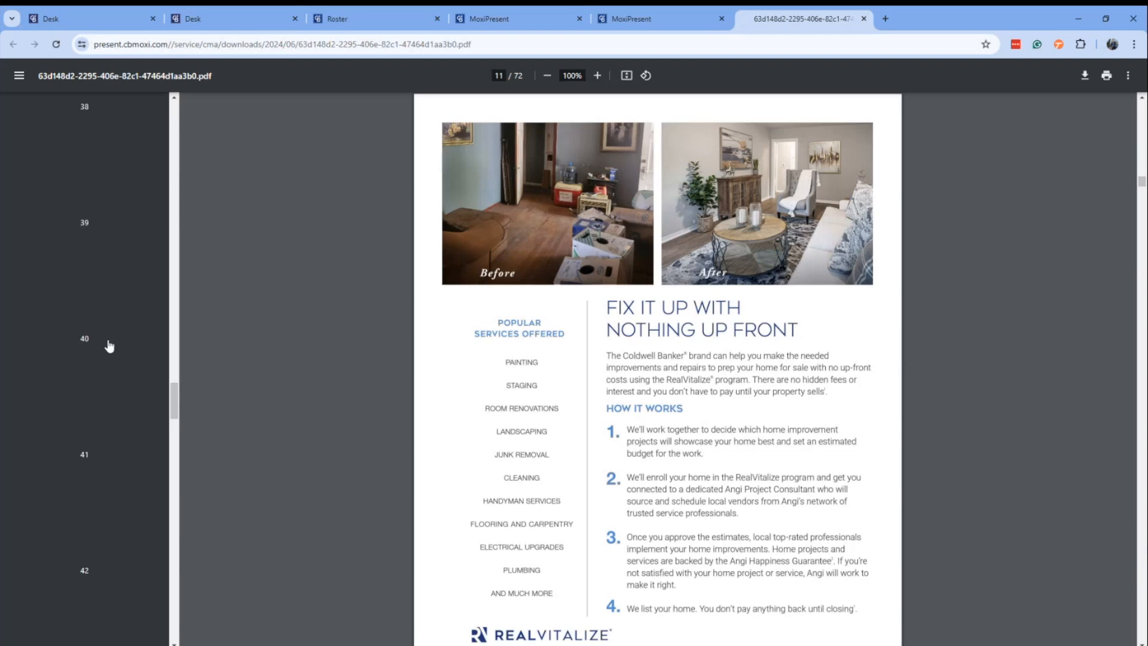
scroll(108, 339, down, 9)
scroll(108, 332, up, 7)
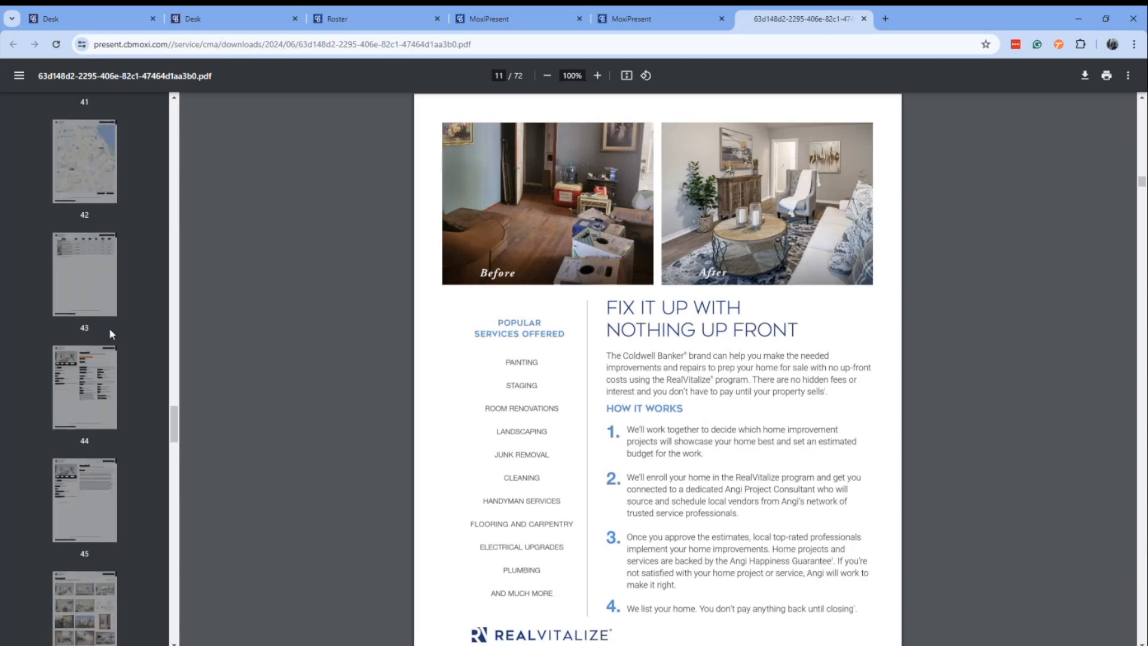
click(81, 340)
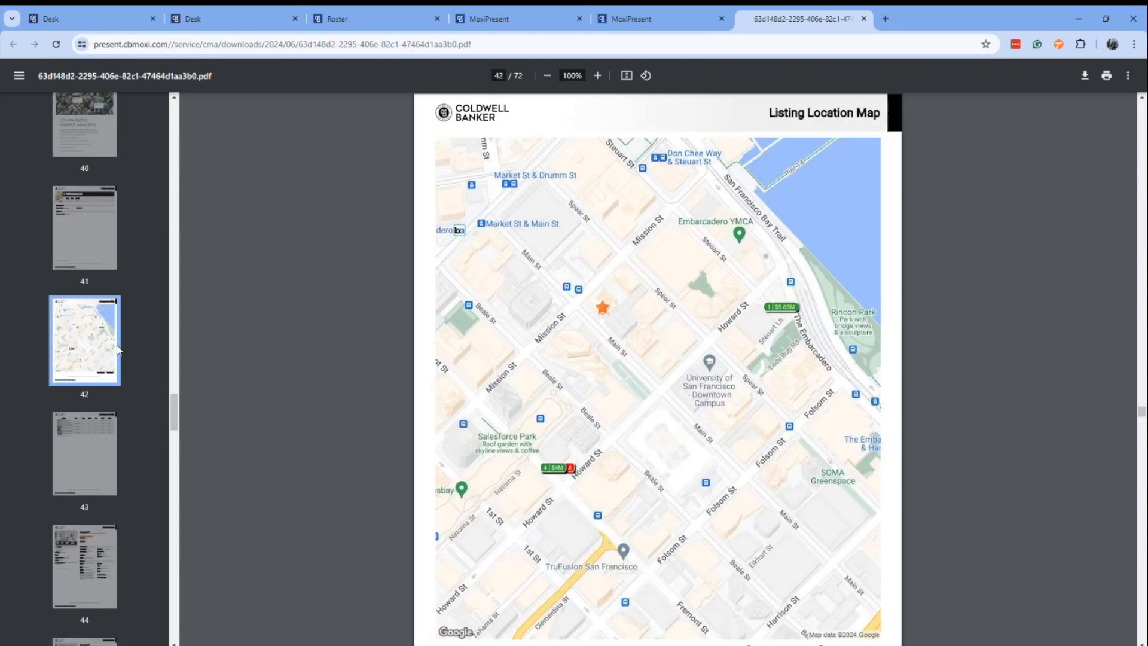
scroll(82, 377, down, 3)
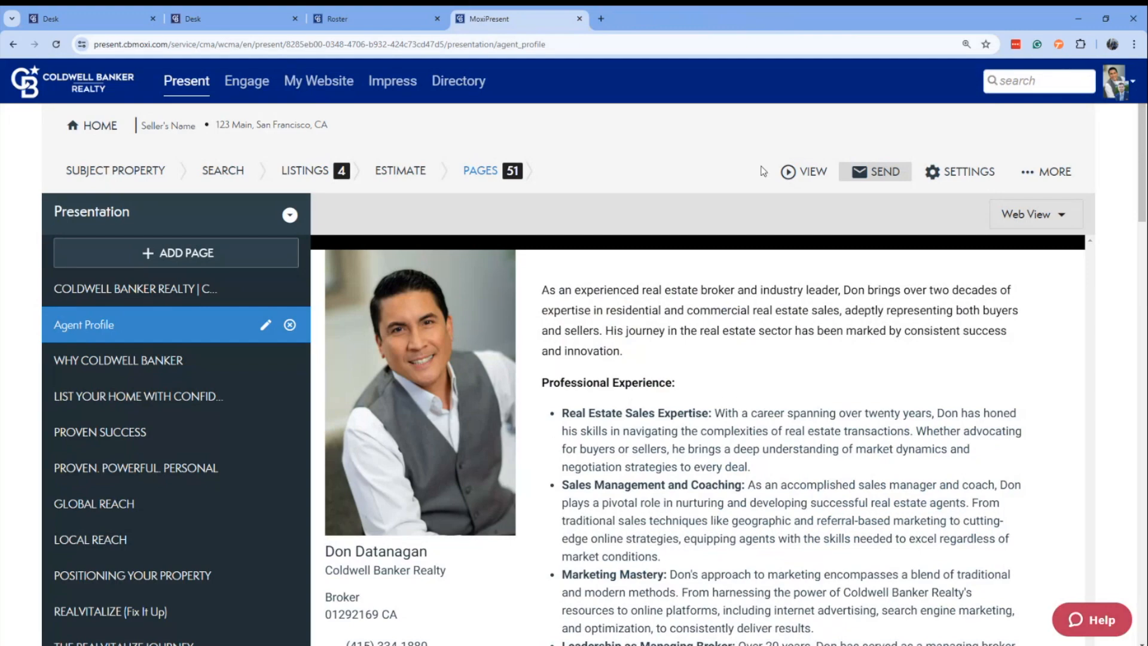
Leave the Seller presentation and return to the list of all presentations.
scroll(1105, 310, down, 3)
scroll(1106, 309, up, 3)
click(100, 126)
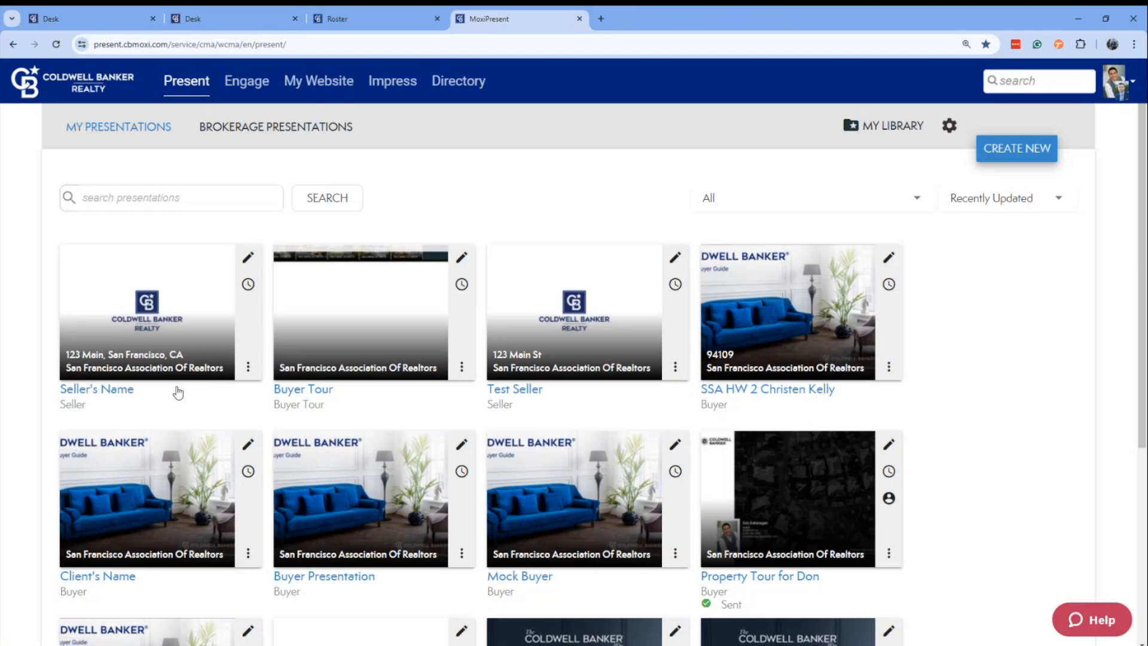
Start a new presentation of the Buyer type and proceed to choosing its template.
click(1019, 150)
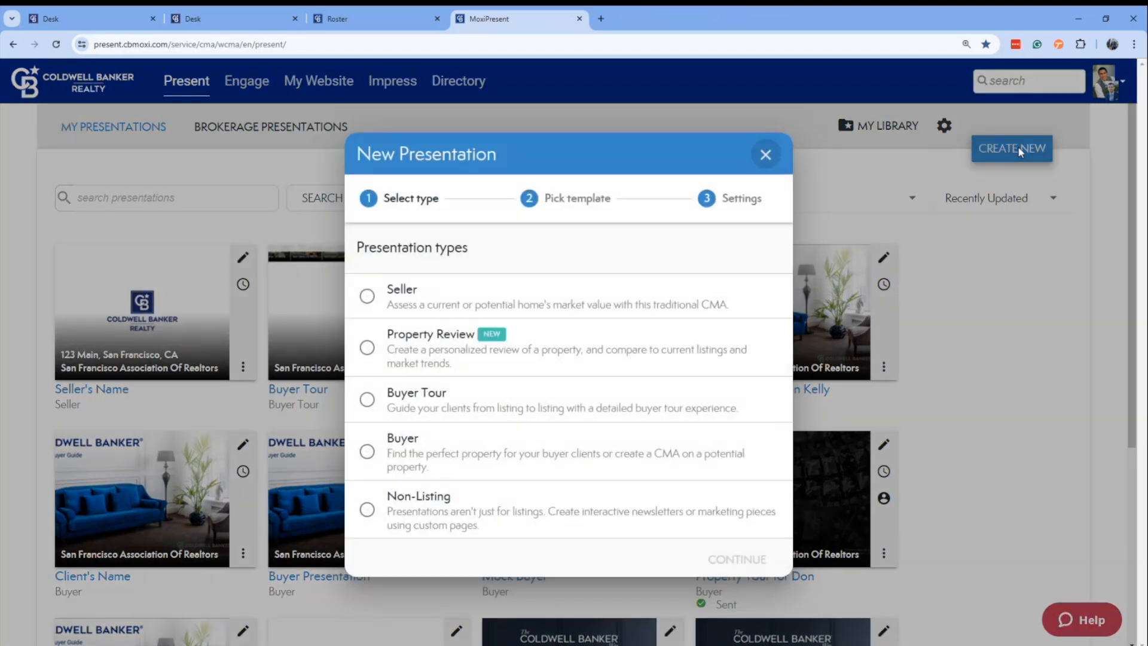
click(398, 451)
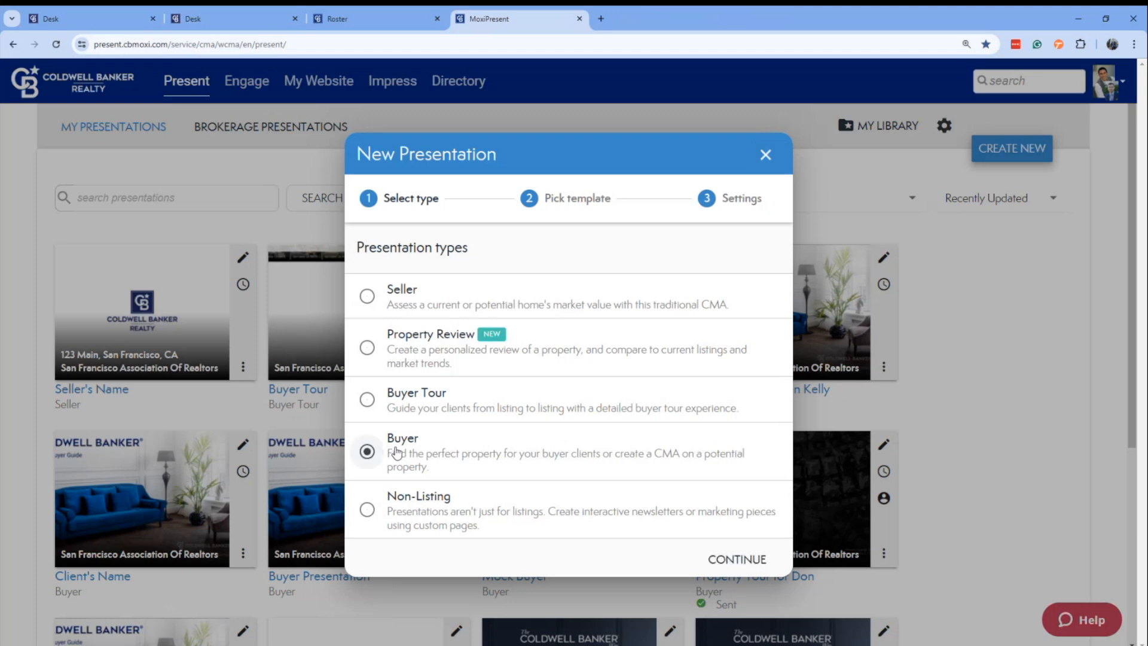
click(740, 558)
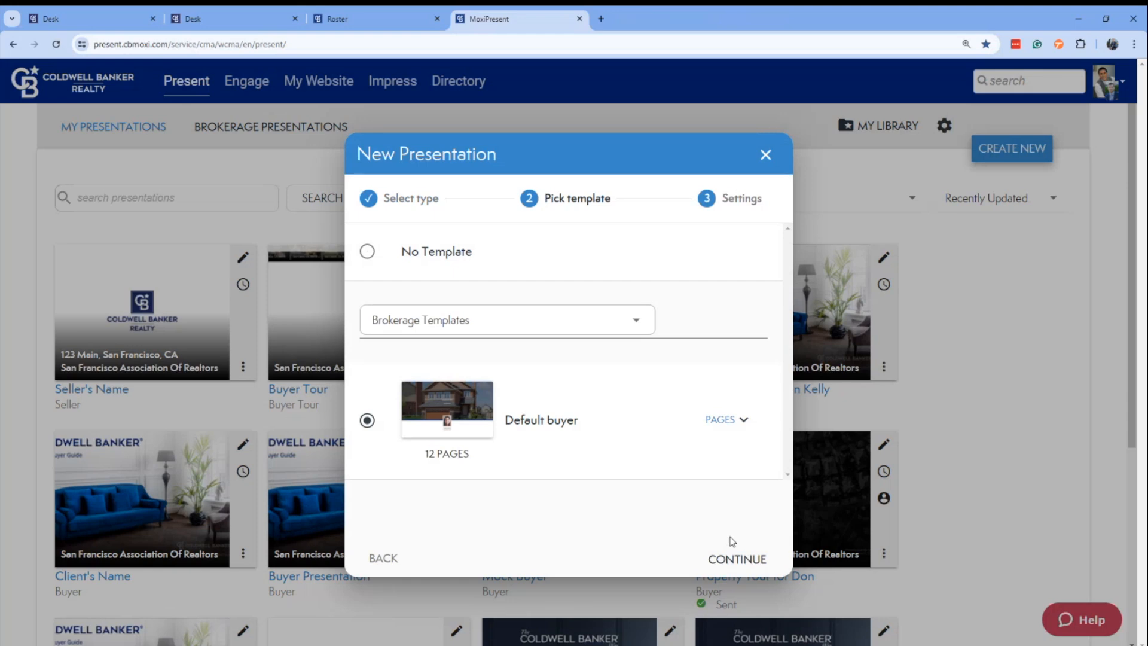
Choose the BUYER | California template from the Coldwell Banker (parent company) Templates and proceed to the presentation settings.
click(636, 324)
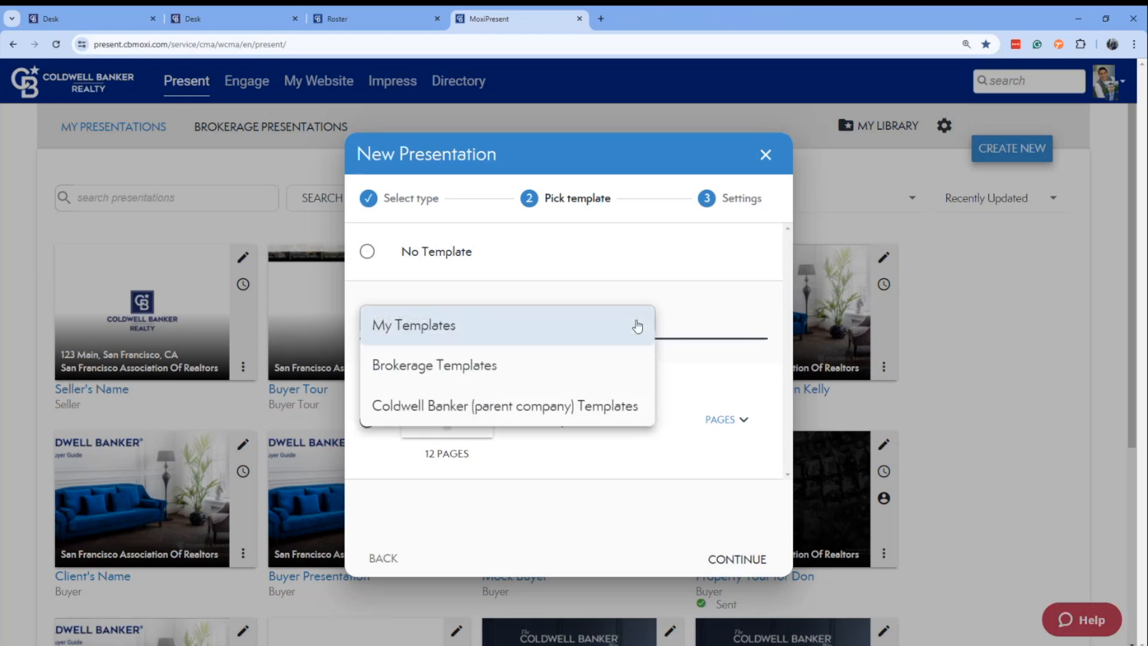
click(535, 404)
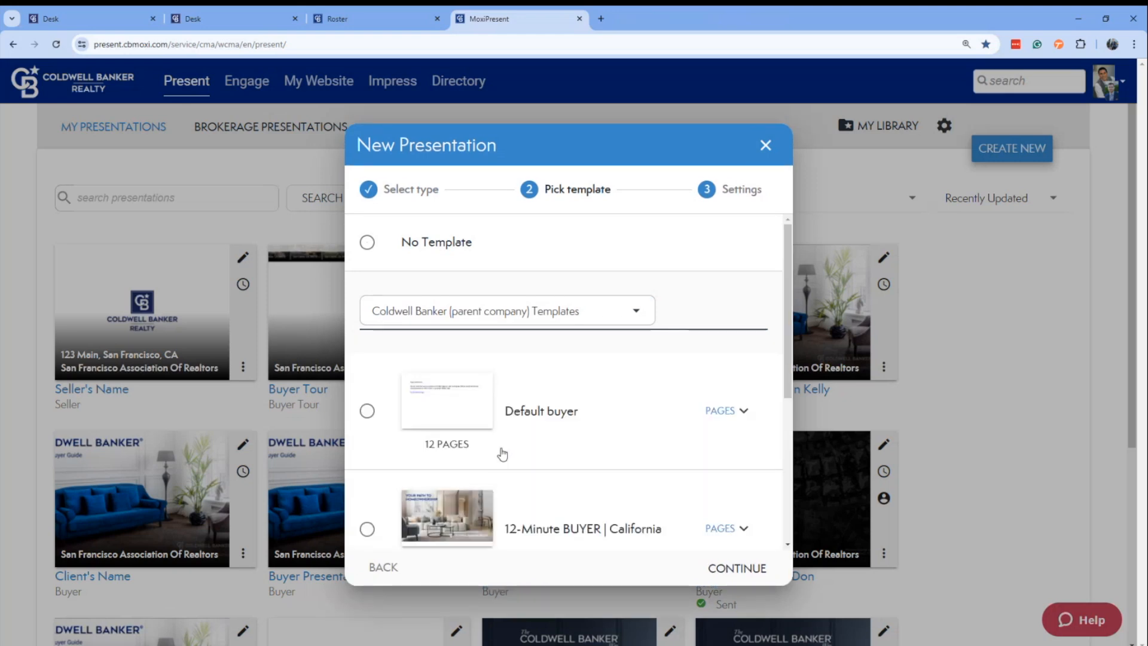
scroll(678, 412, down, 2)
scroll(674, 403, down, 3)
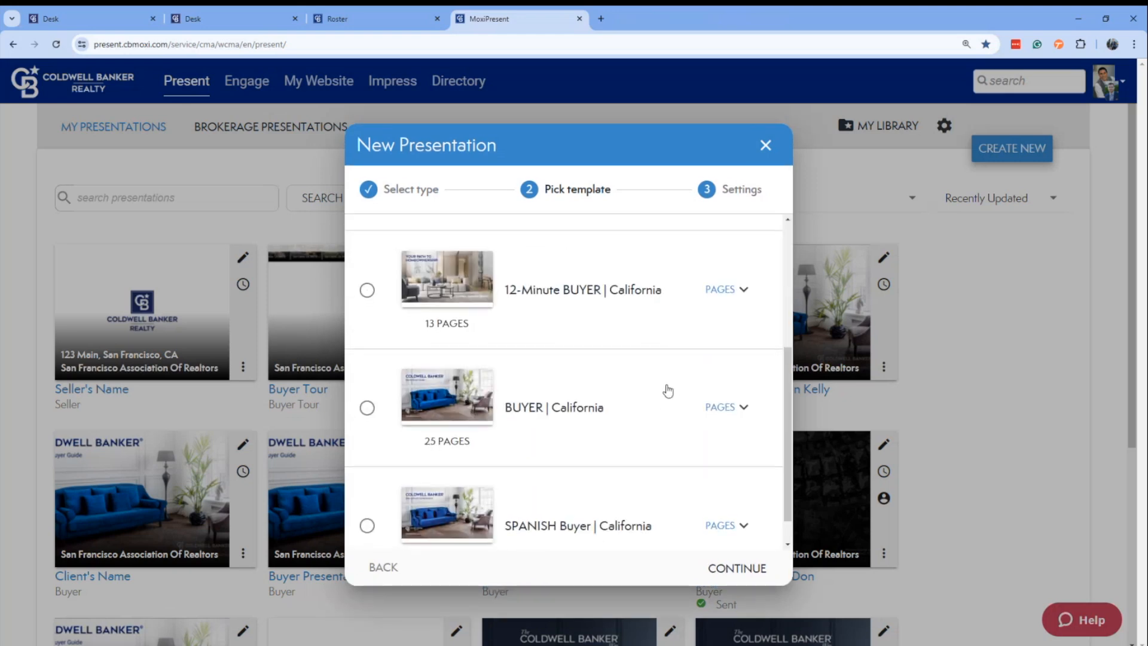
scroll(667, 392, up, 1)
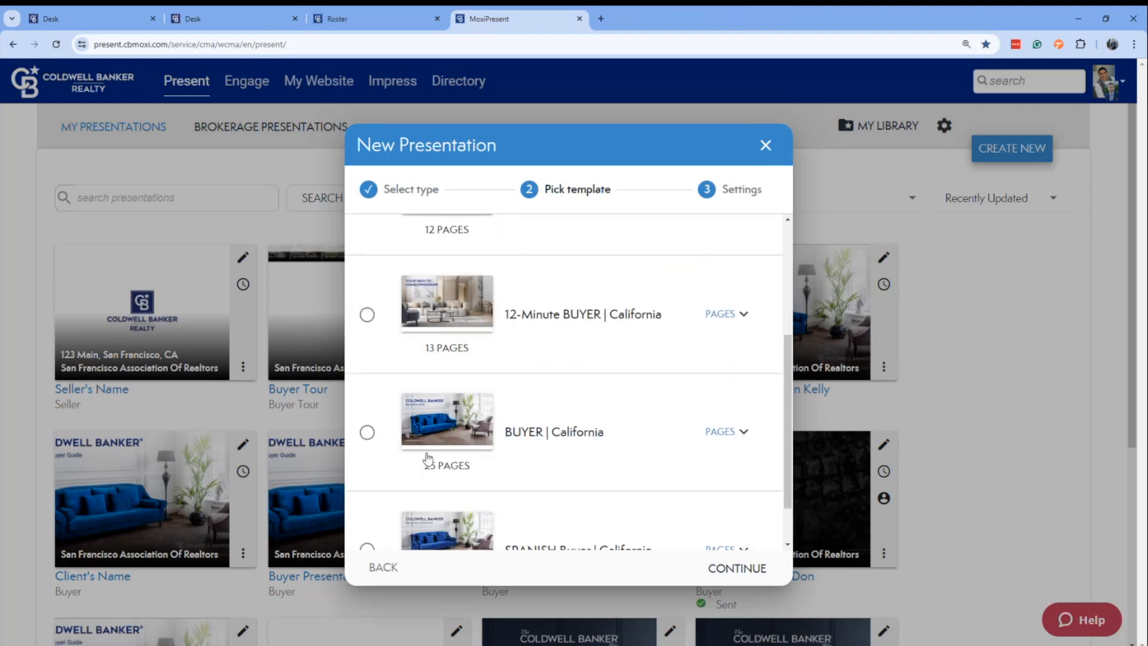
click(368, 433)
click(755, 563)
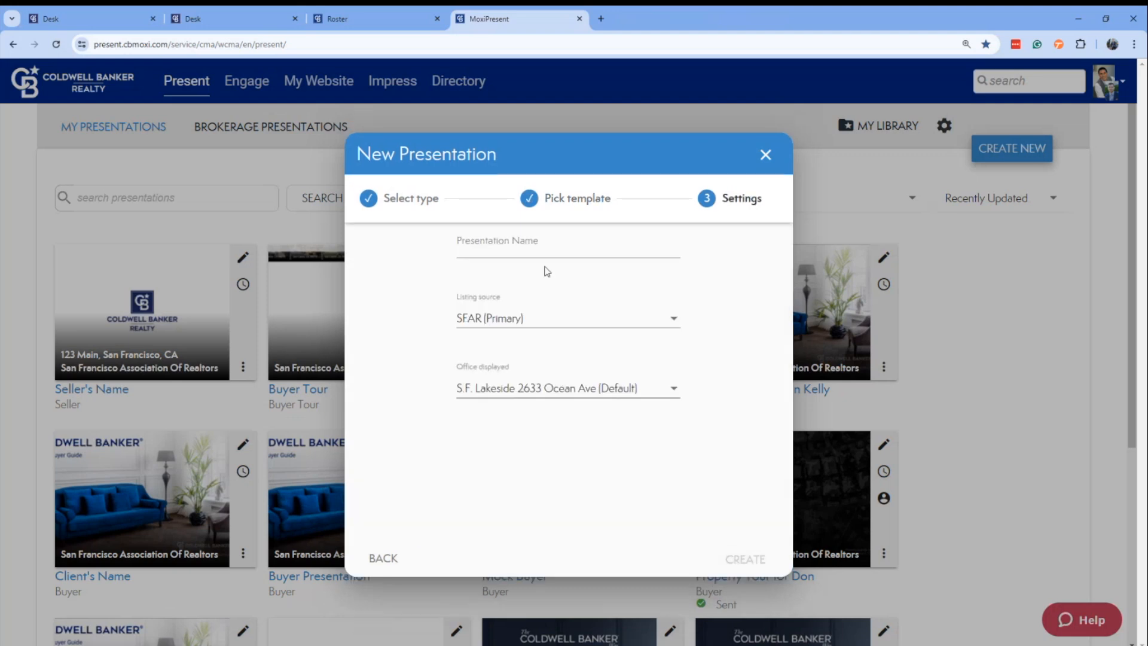
Name the presentation "Buyer's Name" and create it with the default listing source and office.
click(526, 247)
text(Buyer's Name)
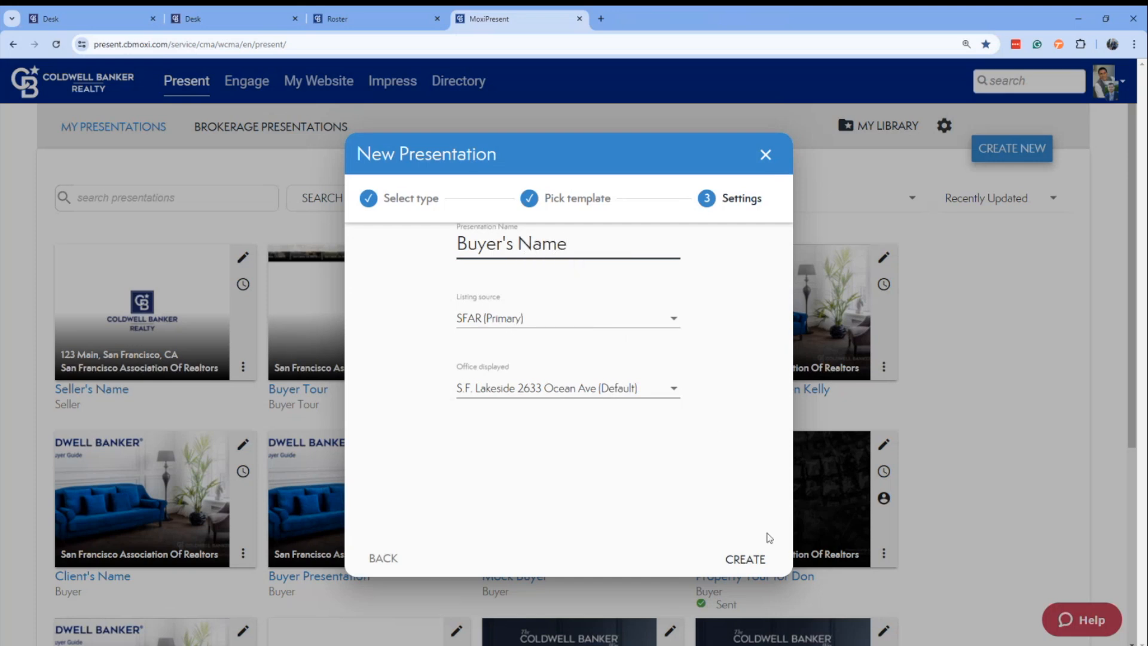
click(745, 559)
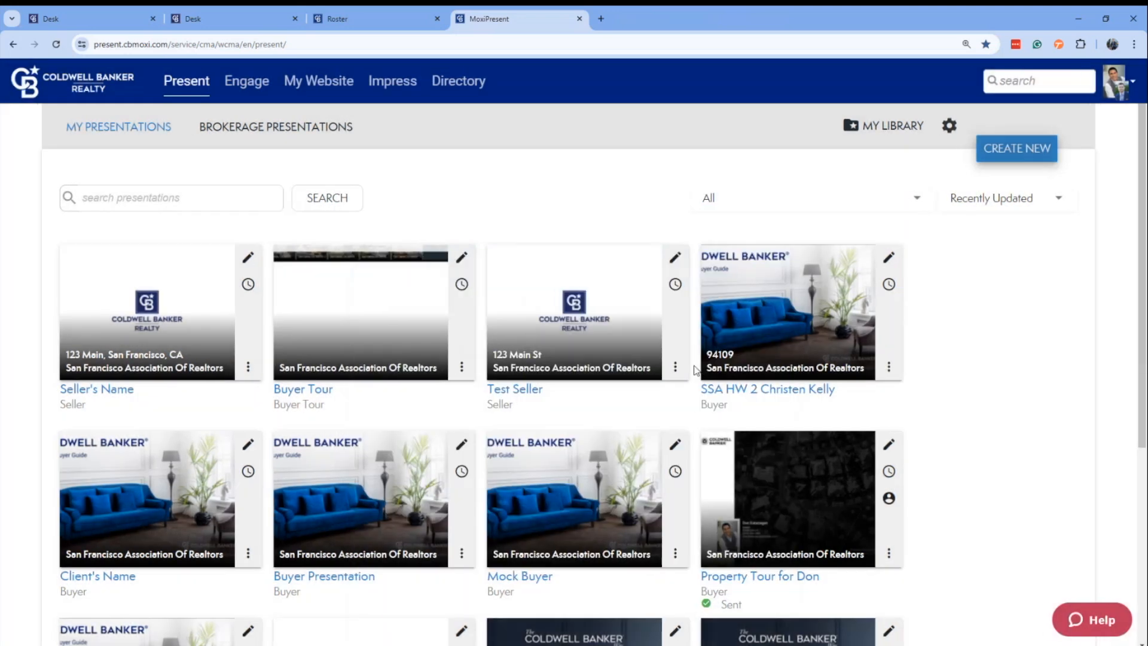
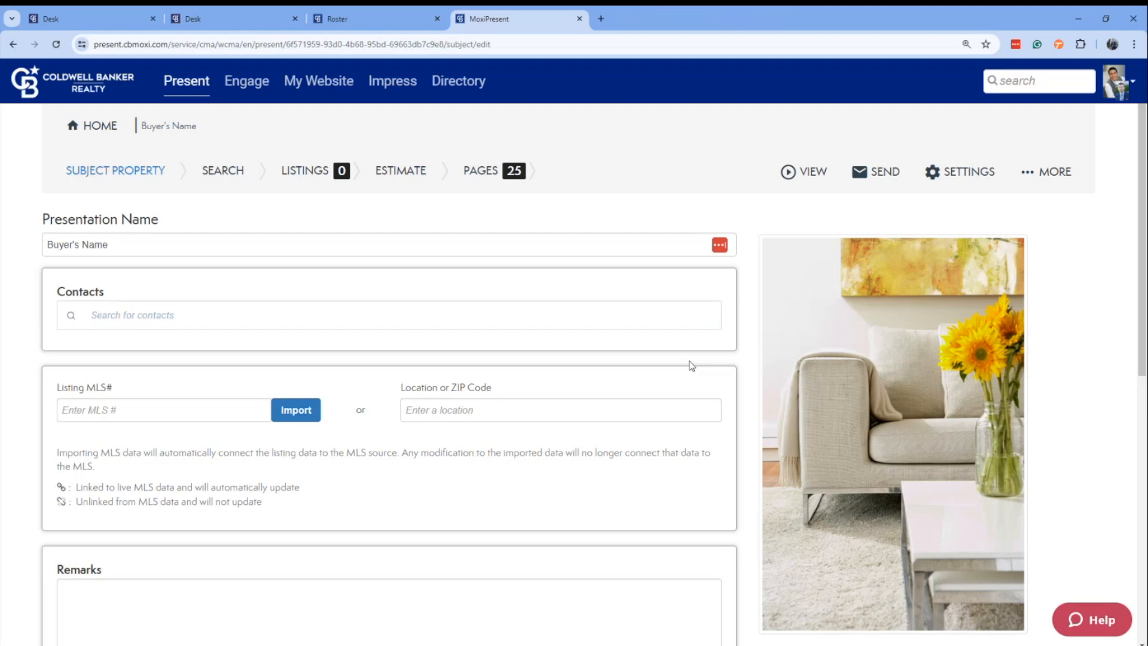
Look over the subject property settings, leave them unfilled, and continue to the listing search.
scroll(547, 280, down, 4)
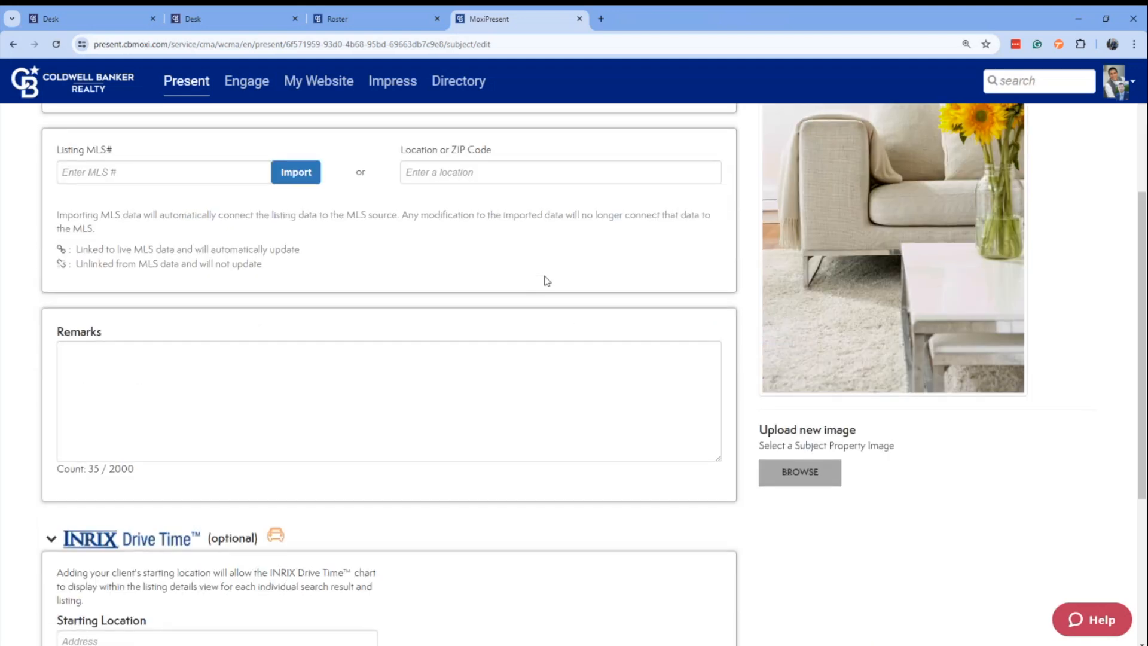
scroll(547, 280, up, 4)
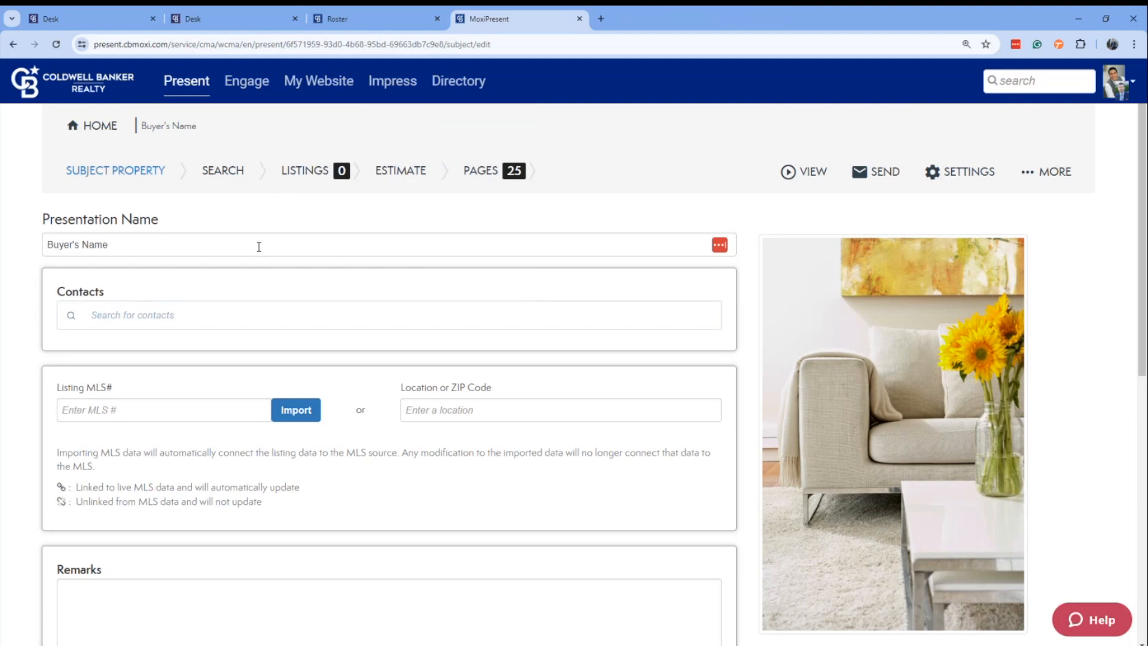
scroll(558, 435, down, 8)
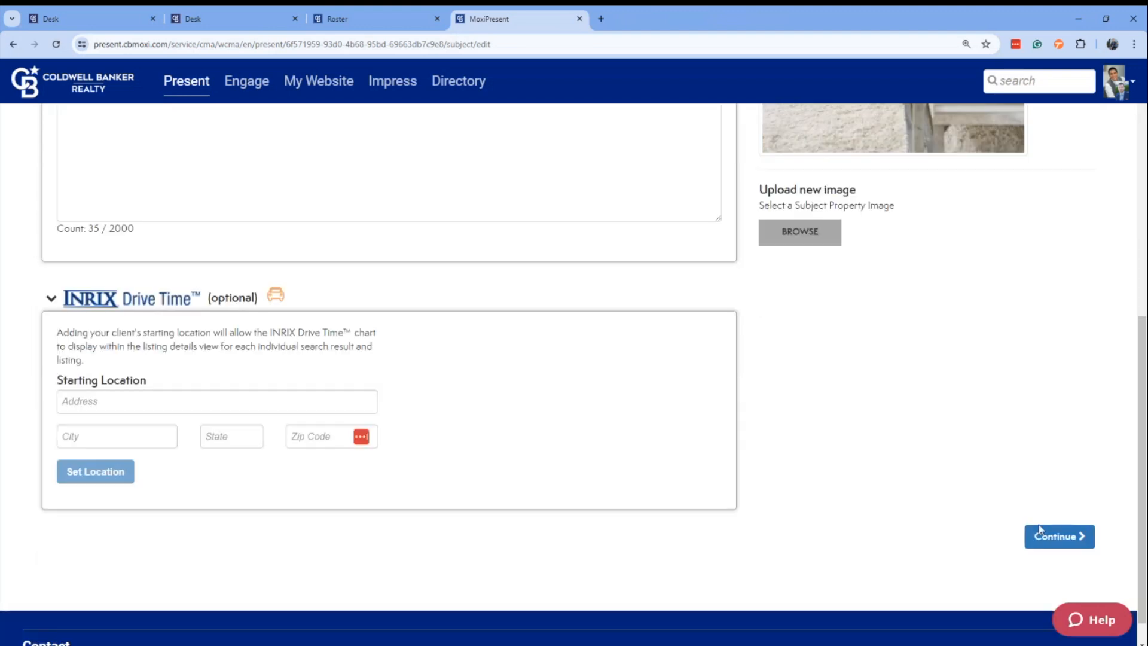
click(1039, 531)
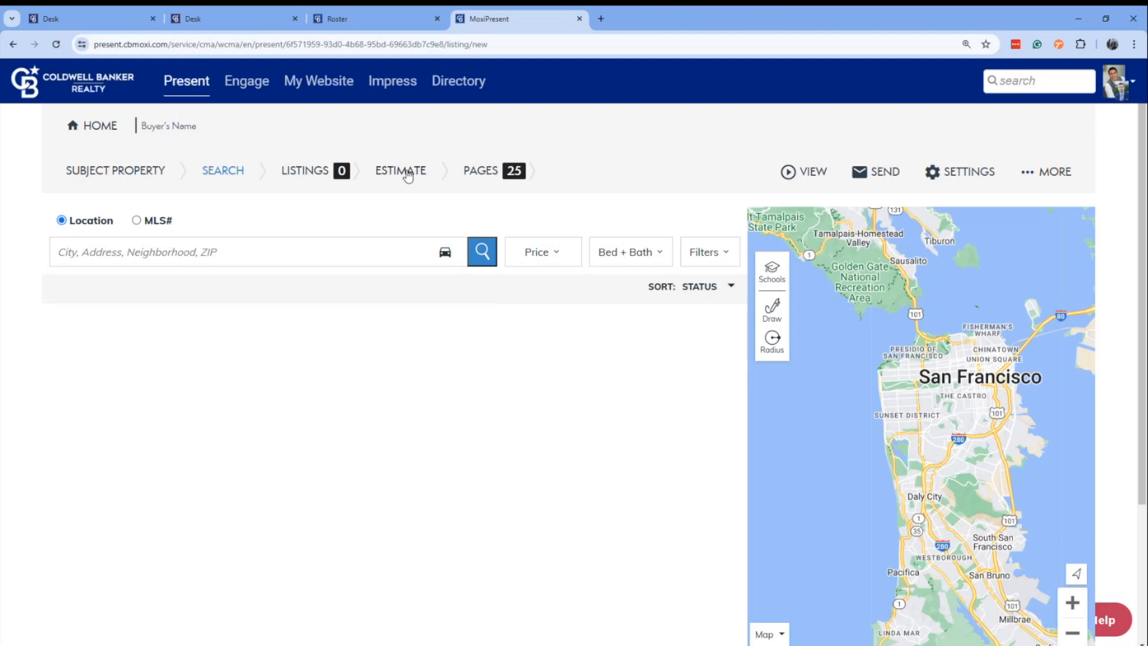
Skip the listing search and go to the pages of the Buyer presentation.
scroll(601, 323, down, 3)
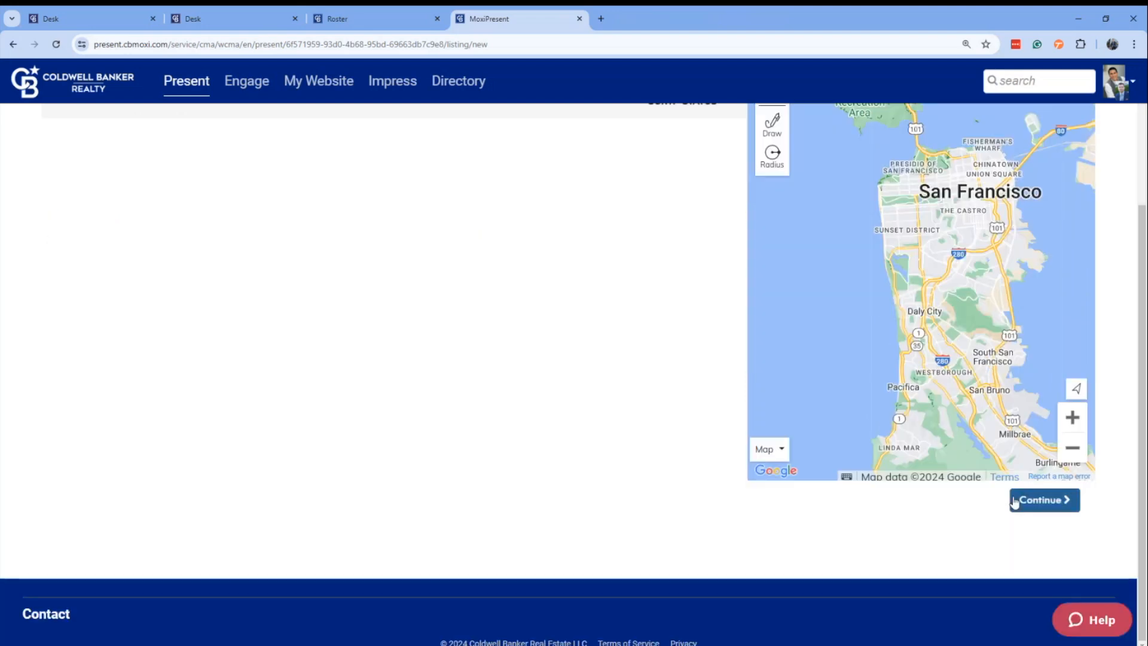
click(1054, 503)
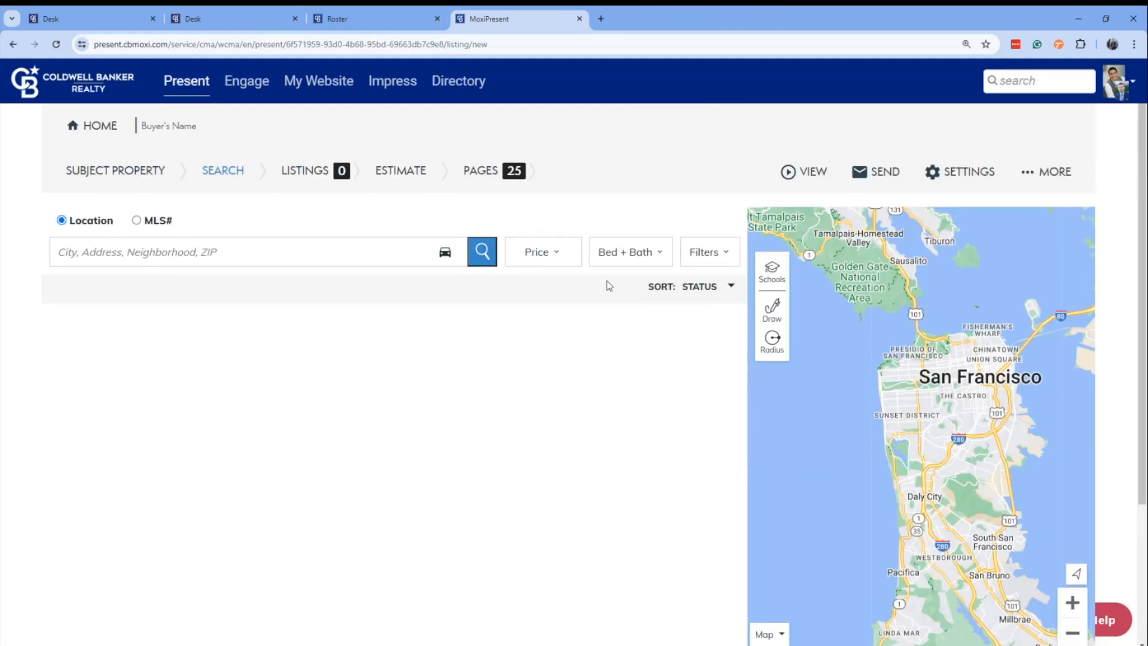
click(473, 172)
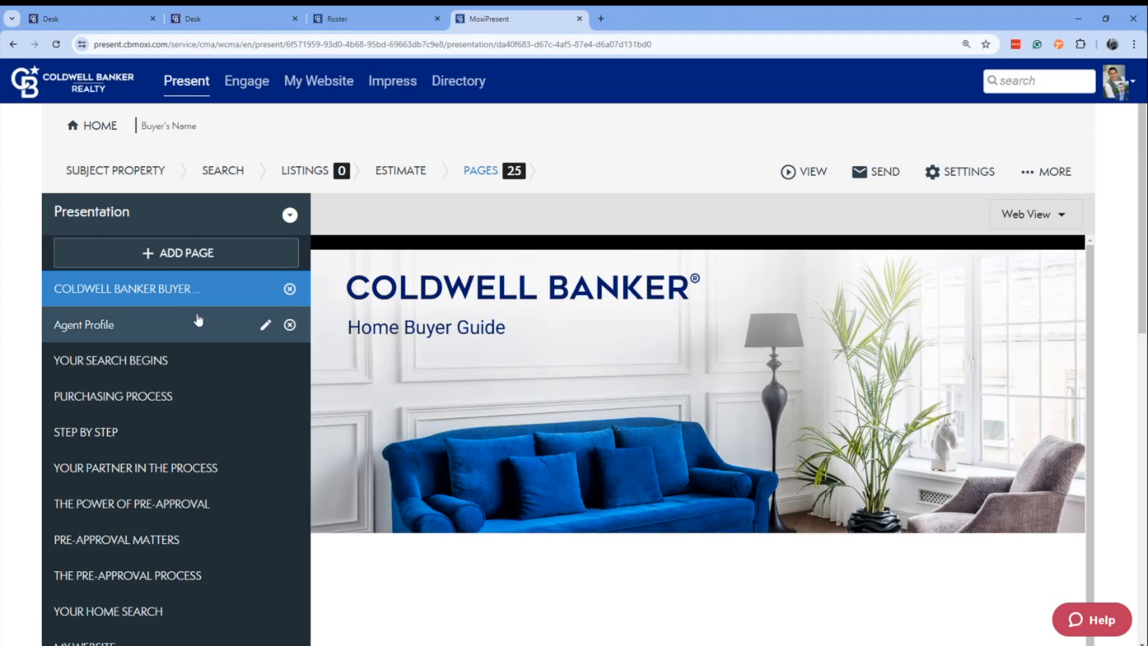
Look through the Buyer presentation's page list, including Agent Profile, Your Search Begins and Purchasing Process, and return to the cover page.
scroll(199, 320, down, 1)
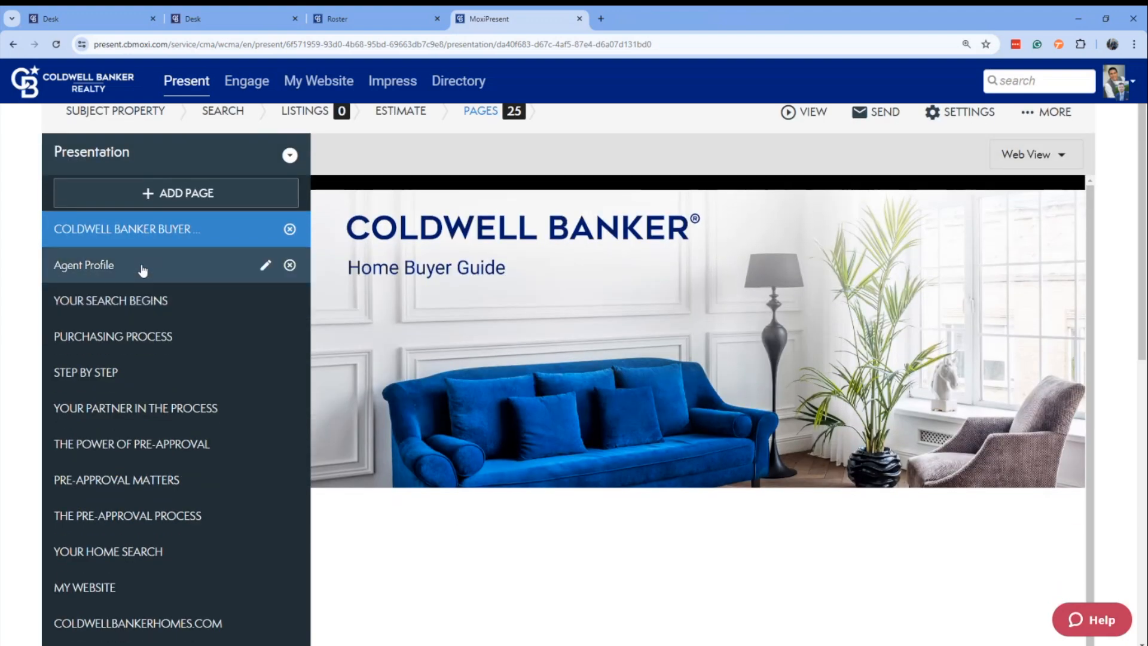
click(141, 267)
click(154, 305)
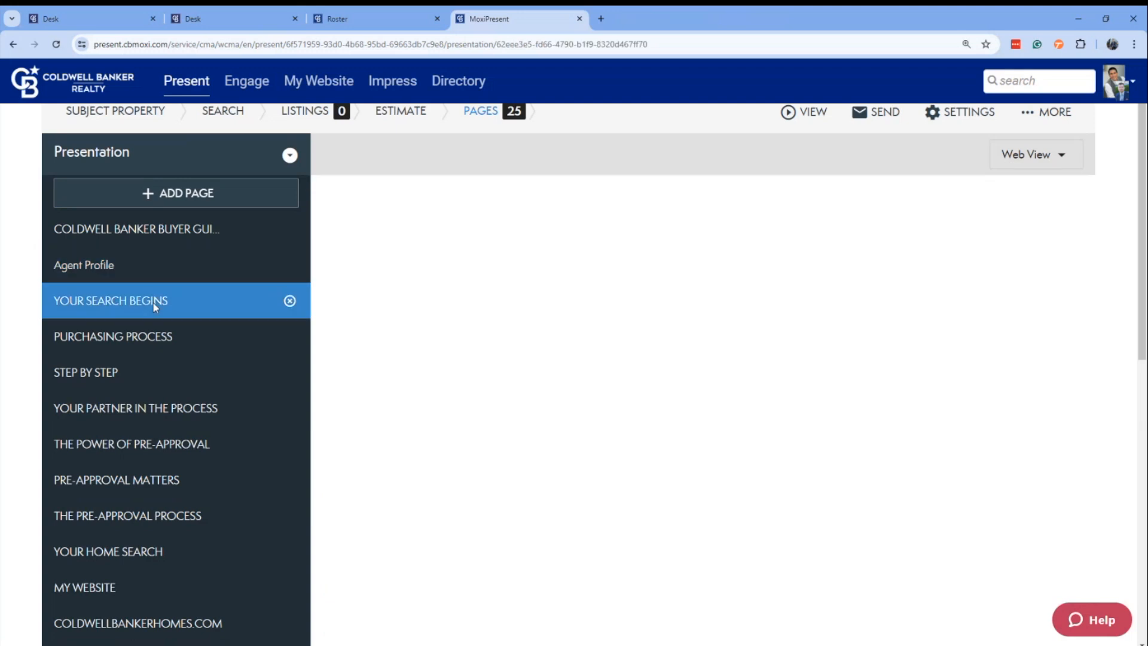
click(162, 335)
scroll(214, 352, down, 5)
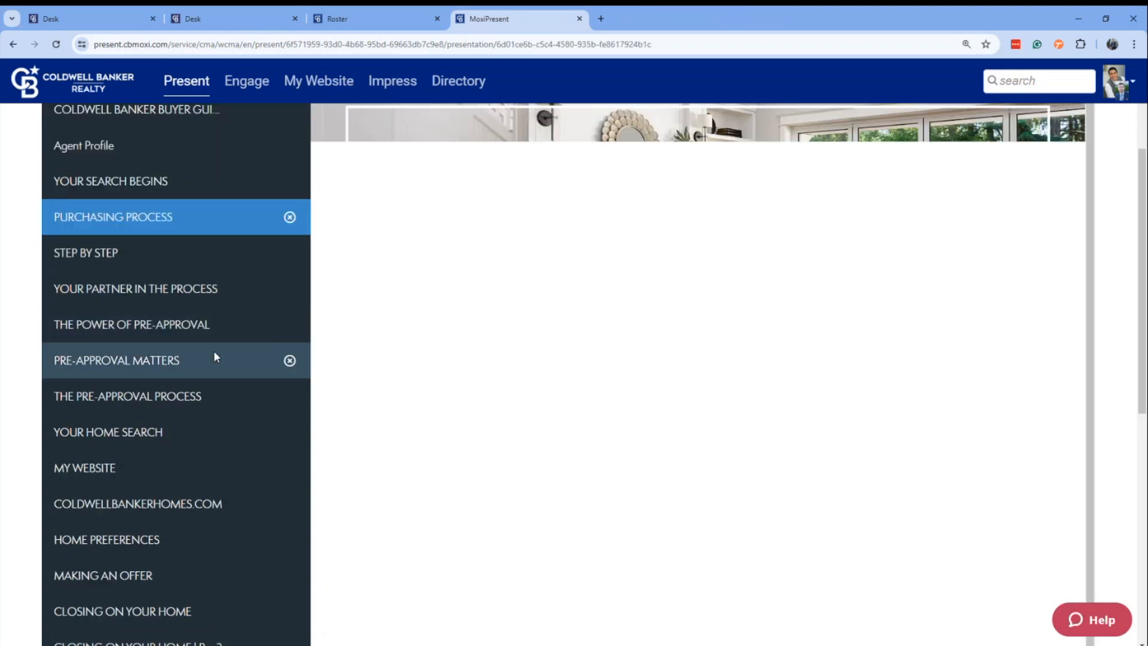
scroll(210, 352, down, 4)
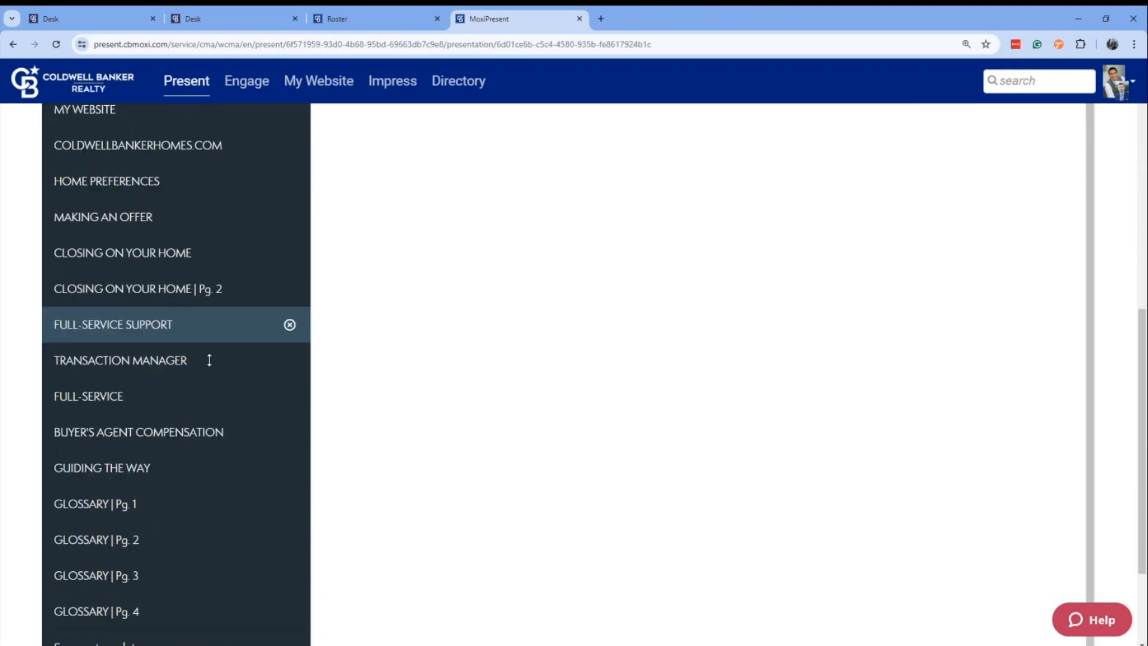
scroll(209, 357, up, 10)
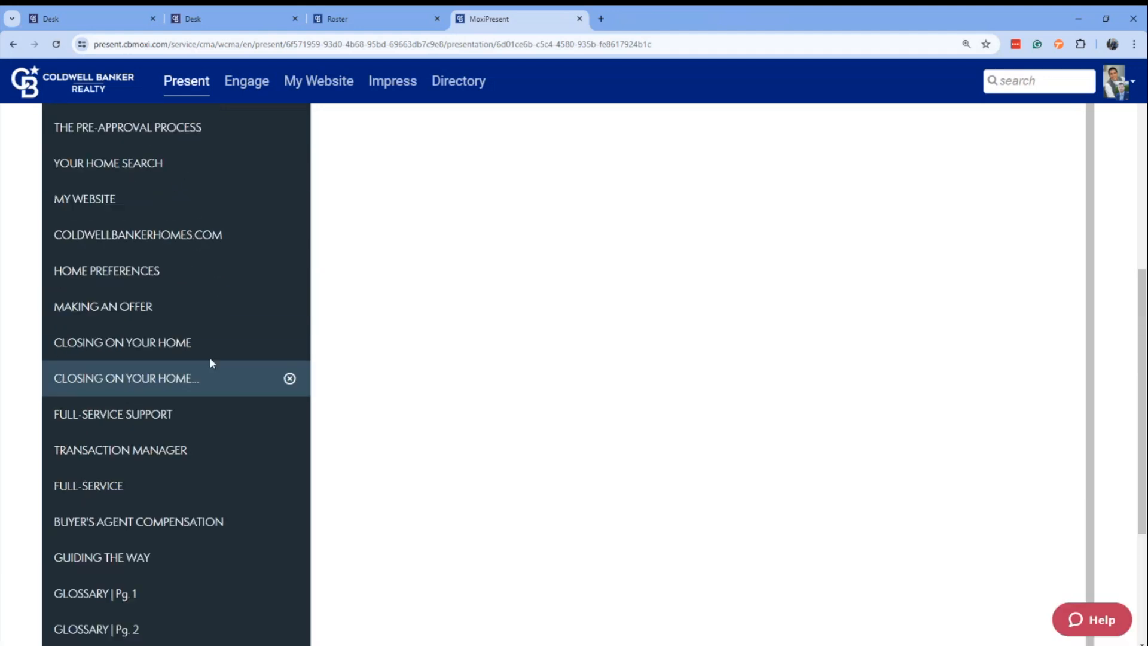
click(136, 299)
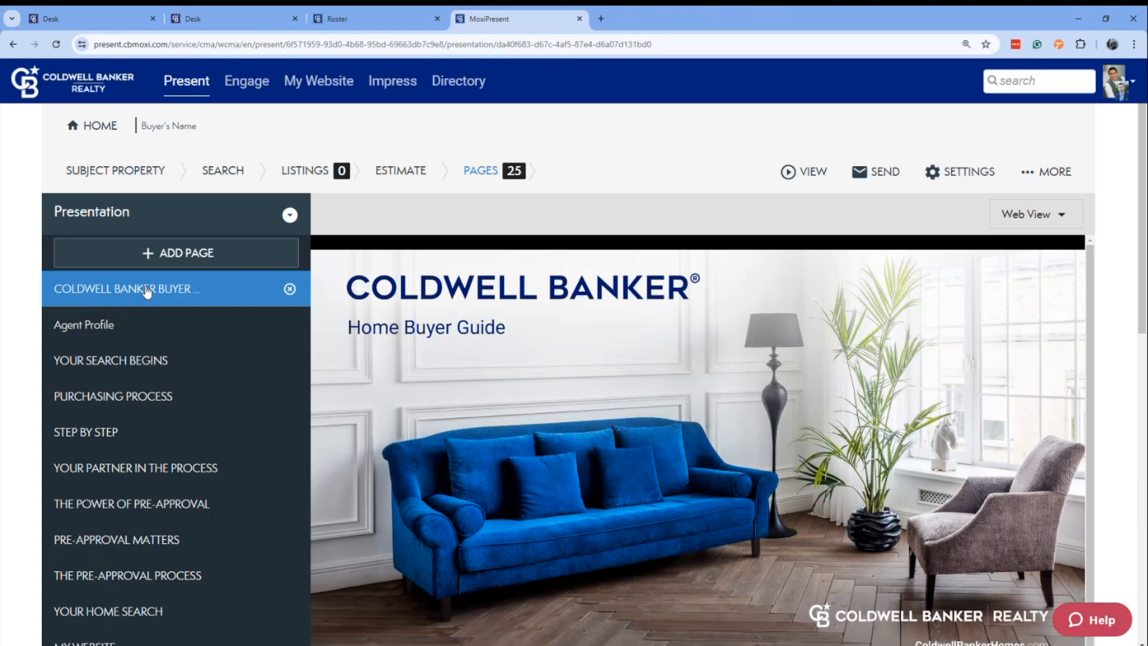
Show the options for emailing the Buyer presentation and dismiss them without sending.
click(804, 171)
click(875, 173)
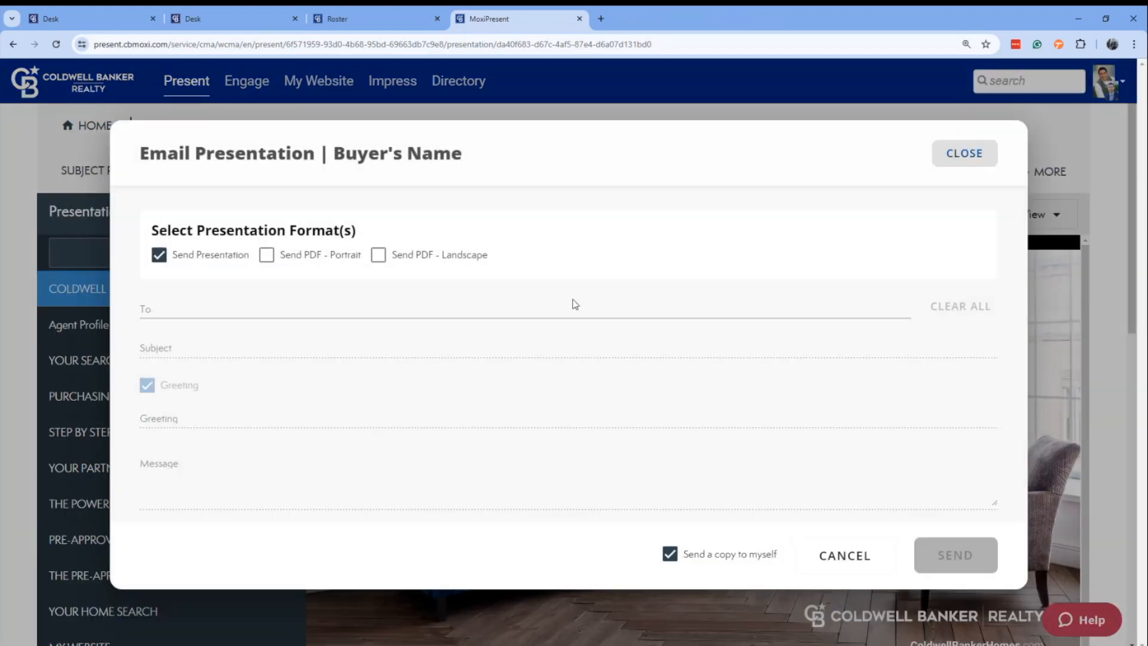
click(847, 558)
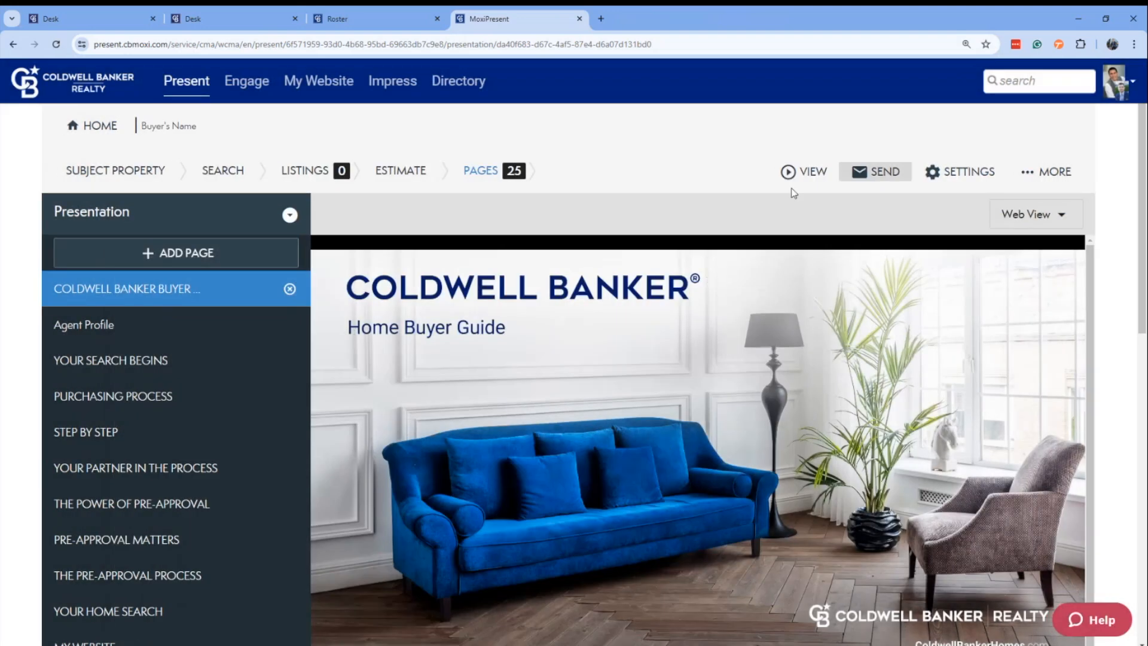
Preview the Buyer presentation through its first pages, show its table of contents, and close the preview.
click(827, 177)
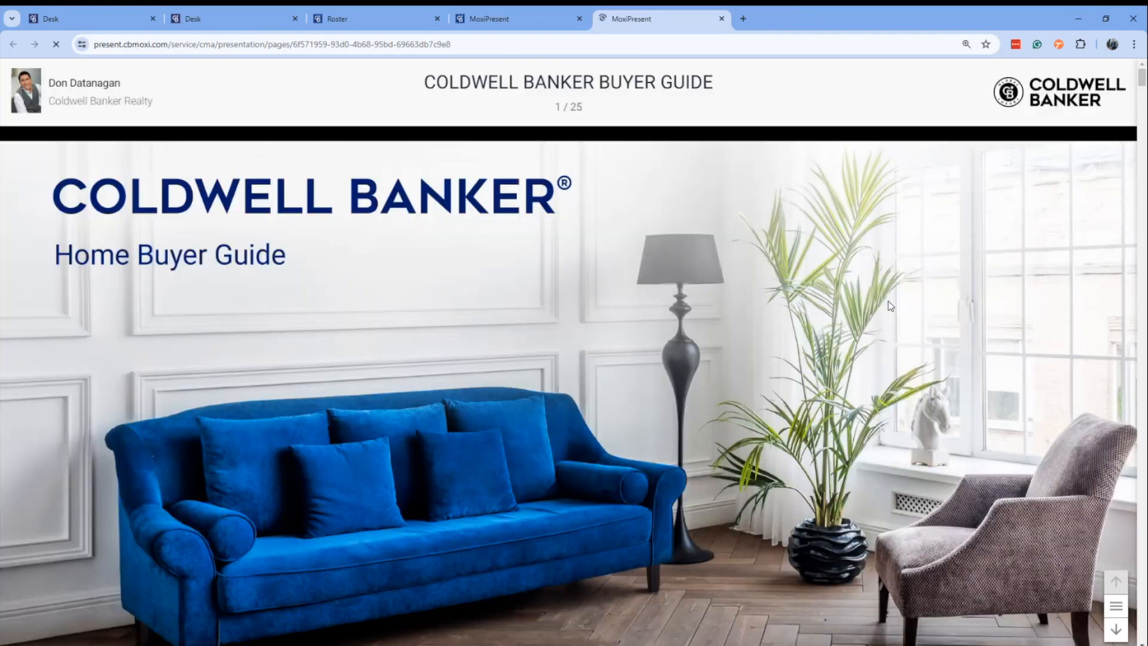
scroll(890, 306, down, 1)
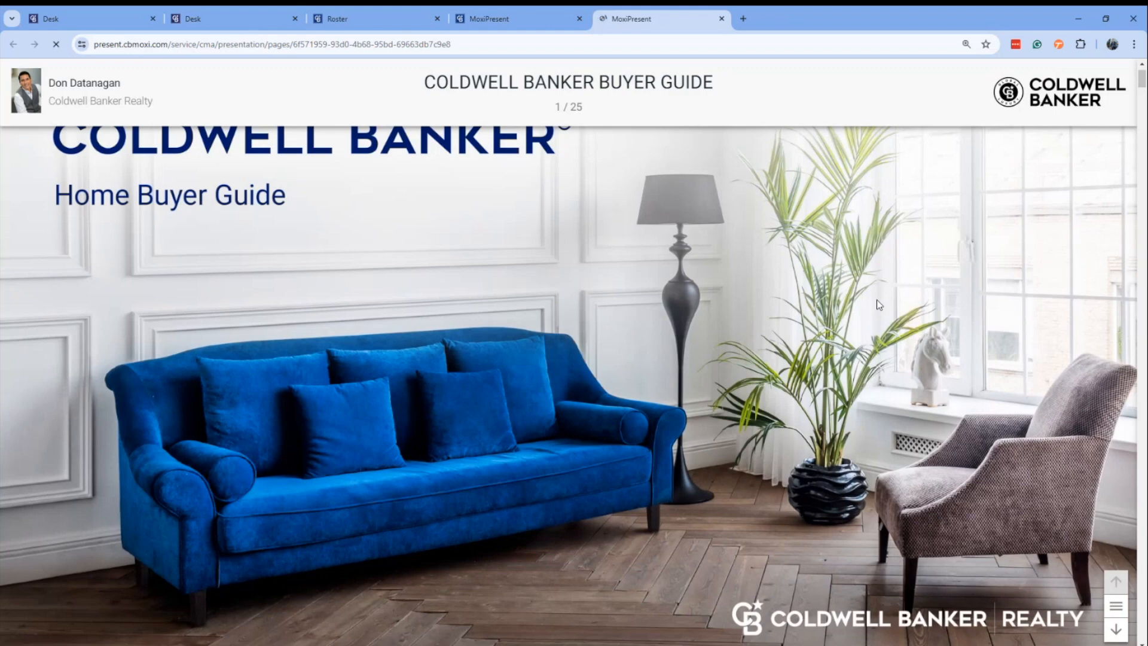
scroll(878, 297, down, 1)
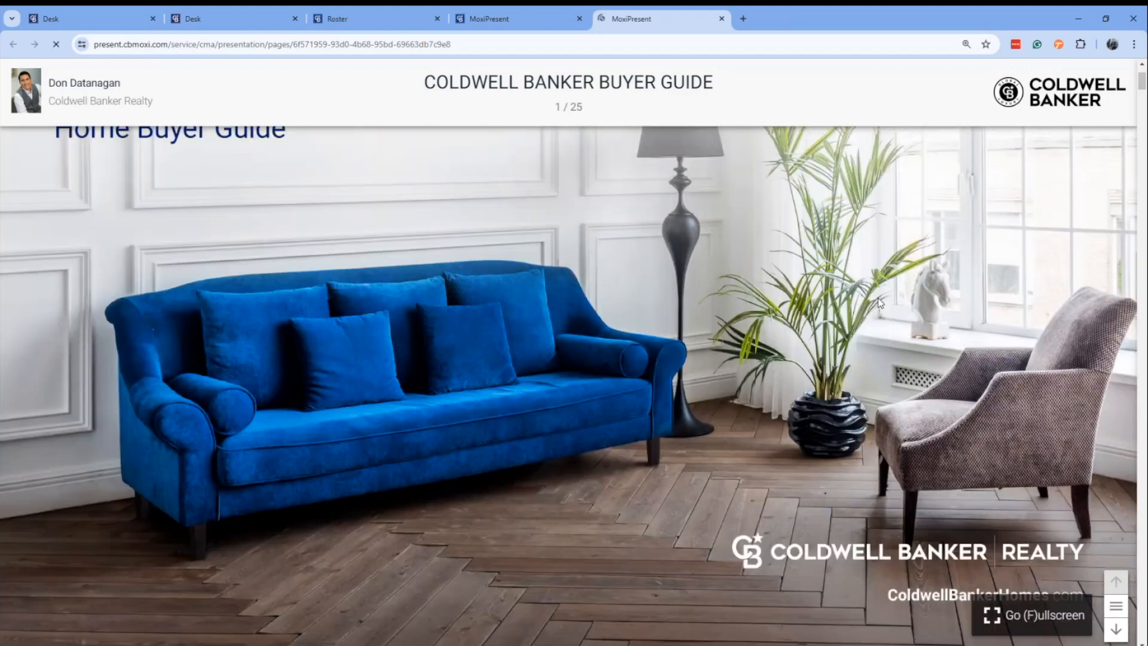
scroll(883, 297, down, 5)
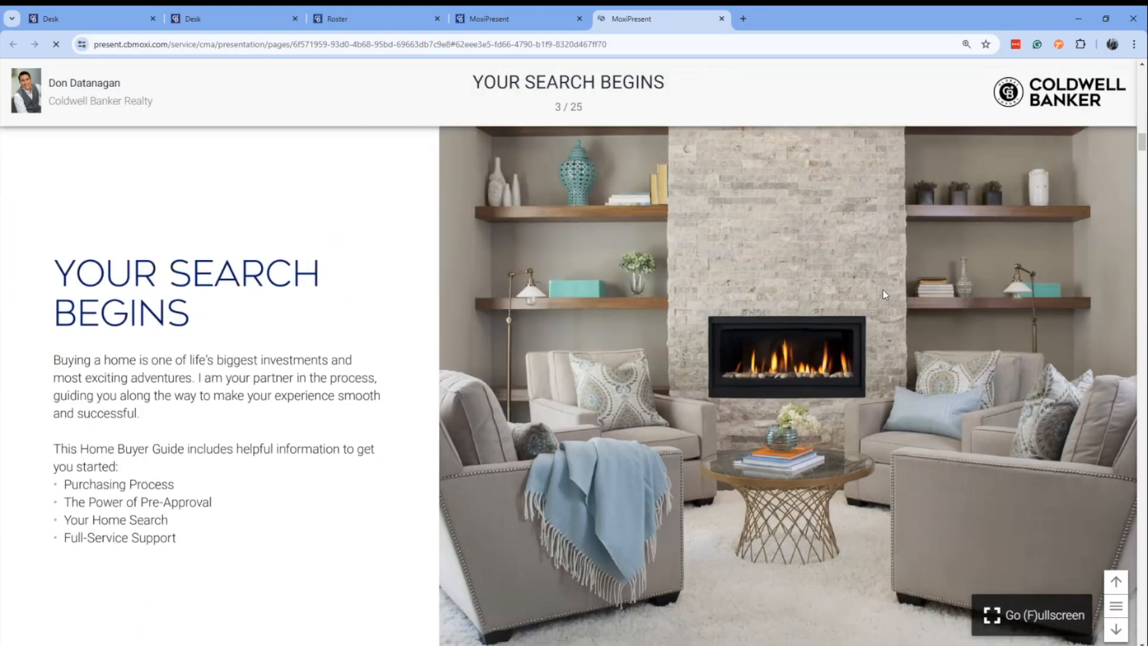
scroll(883, 294, down, 1)
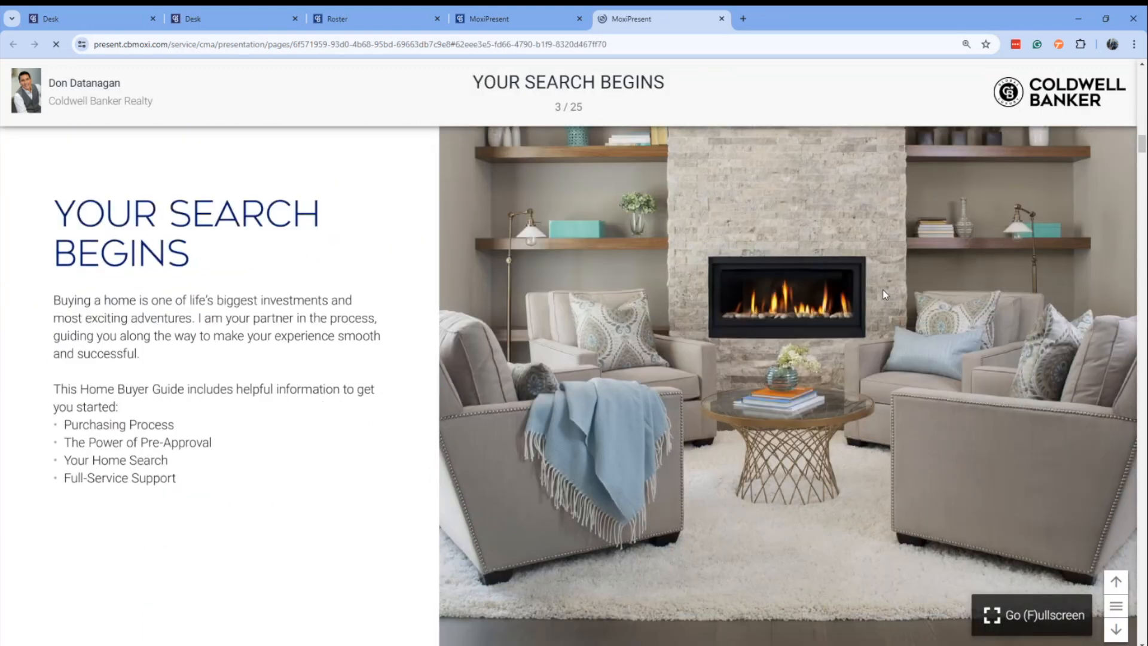
click(1117, 607)
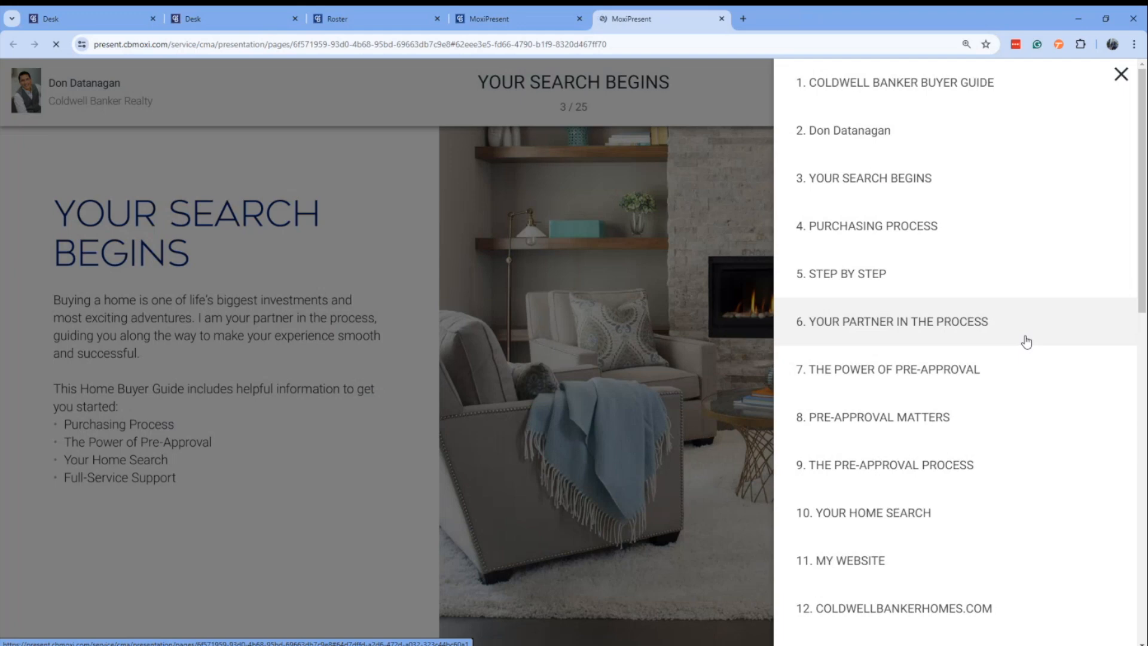
click(1120, 75)
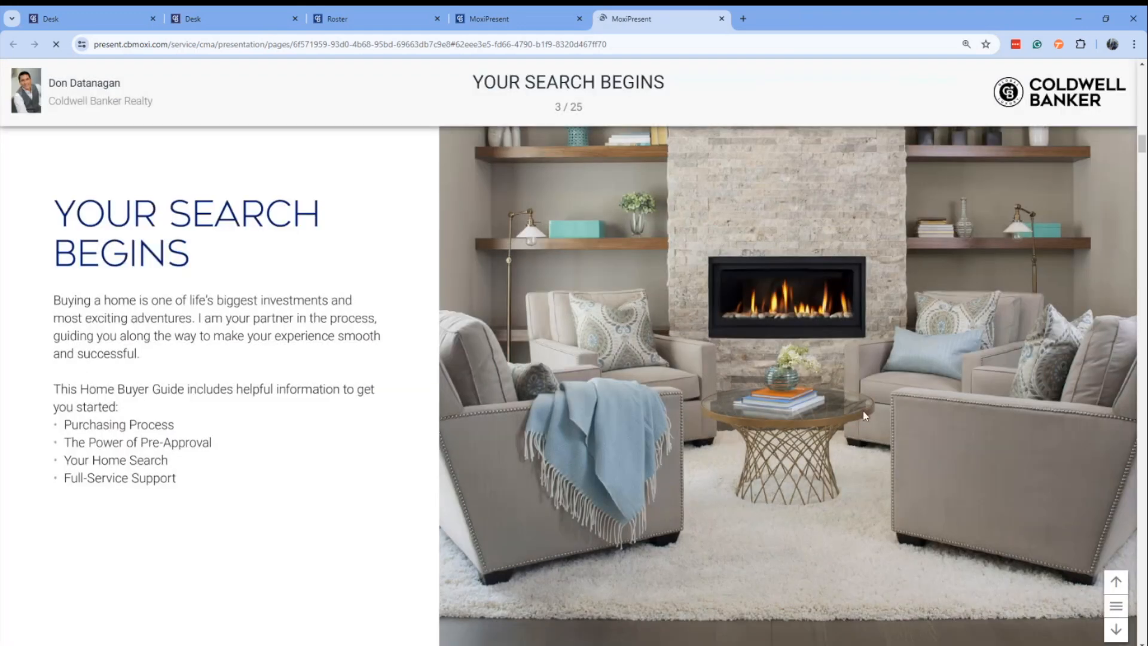
click(722, 19)
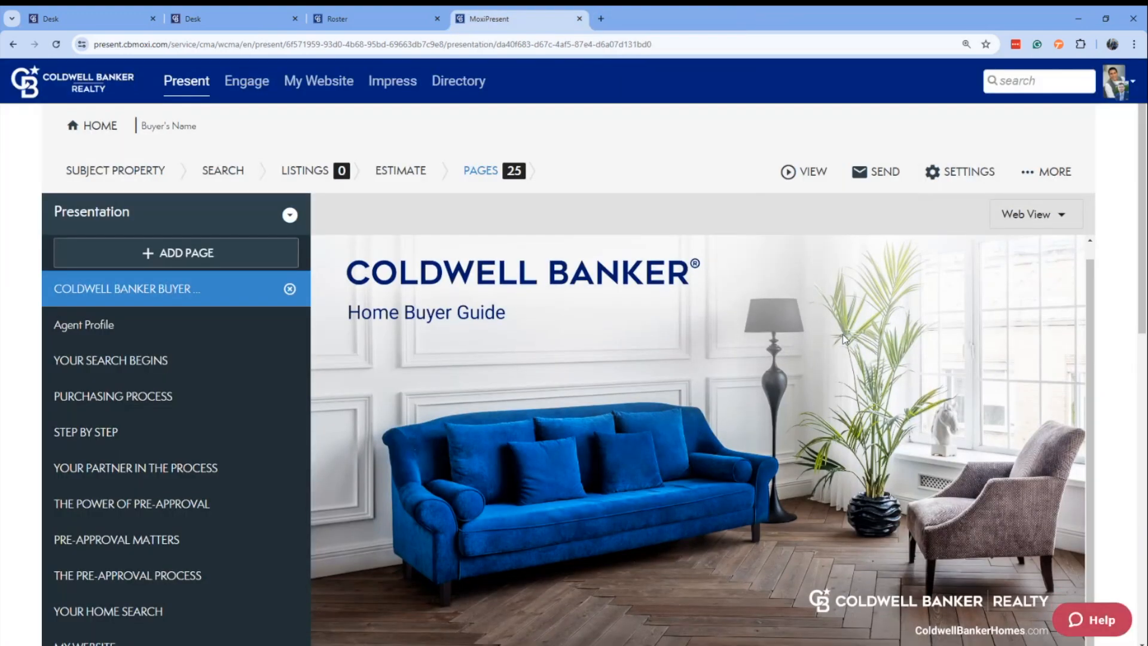
Return to the presentations list, start a new presentation of the Buyer Tour type, and proceed to choosing its template.
scroll(841, 335, up, 1)
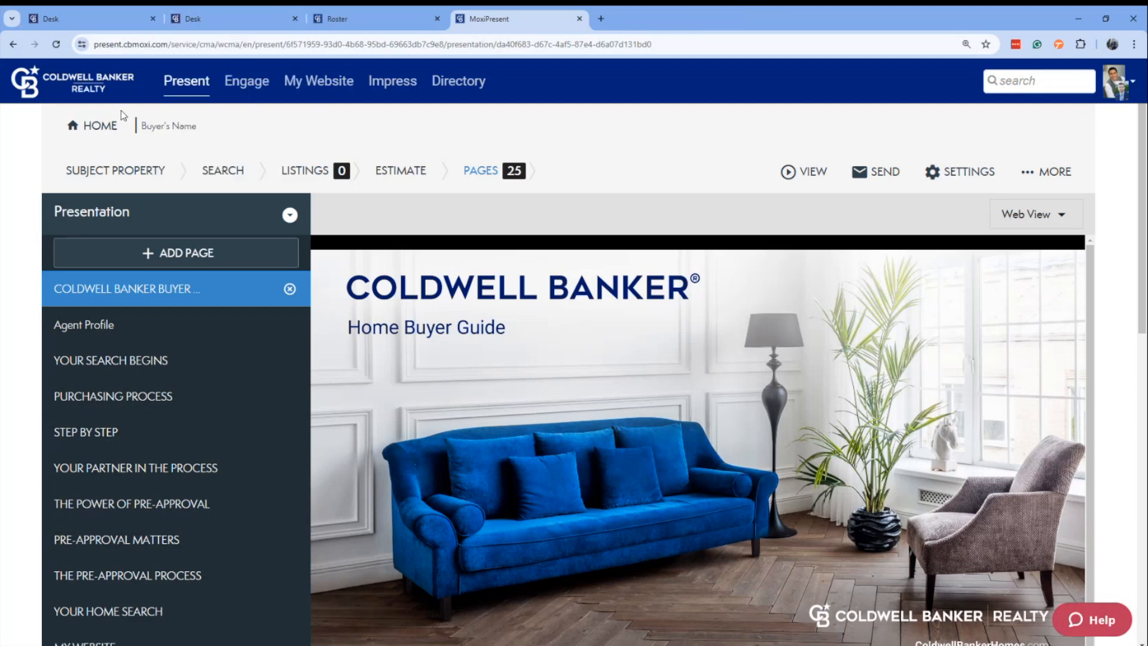
click(102, 126)
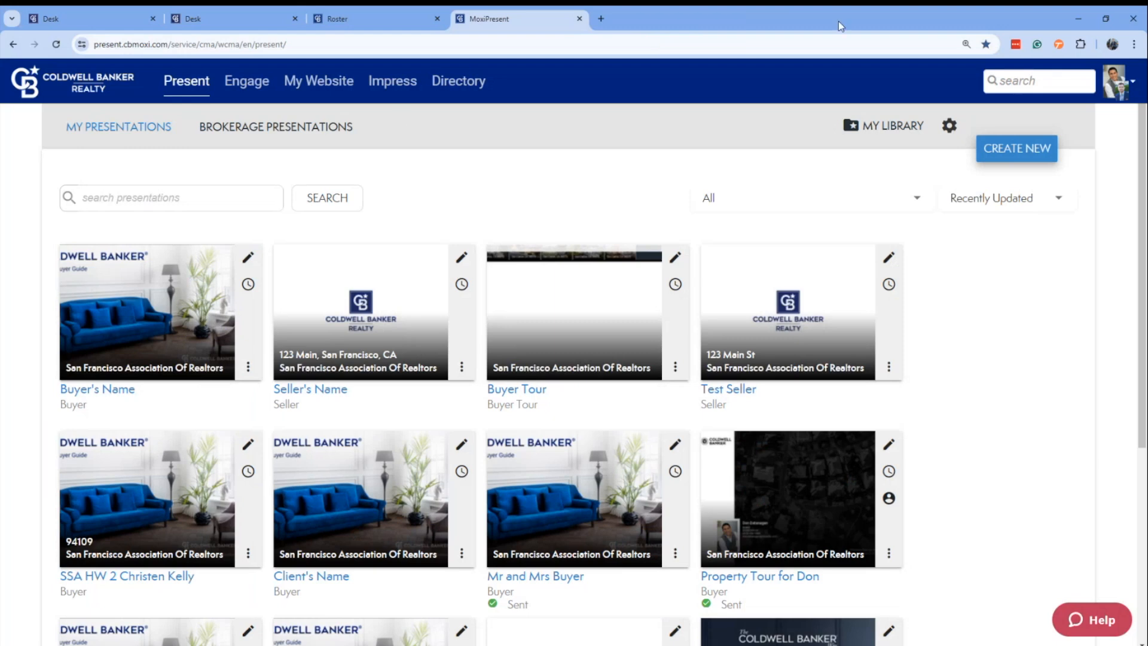
click(1034, 147)
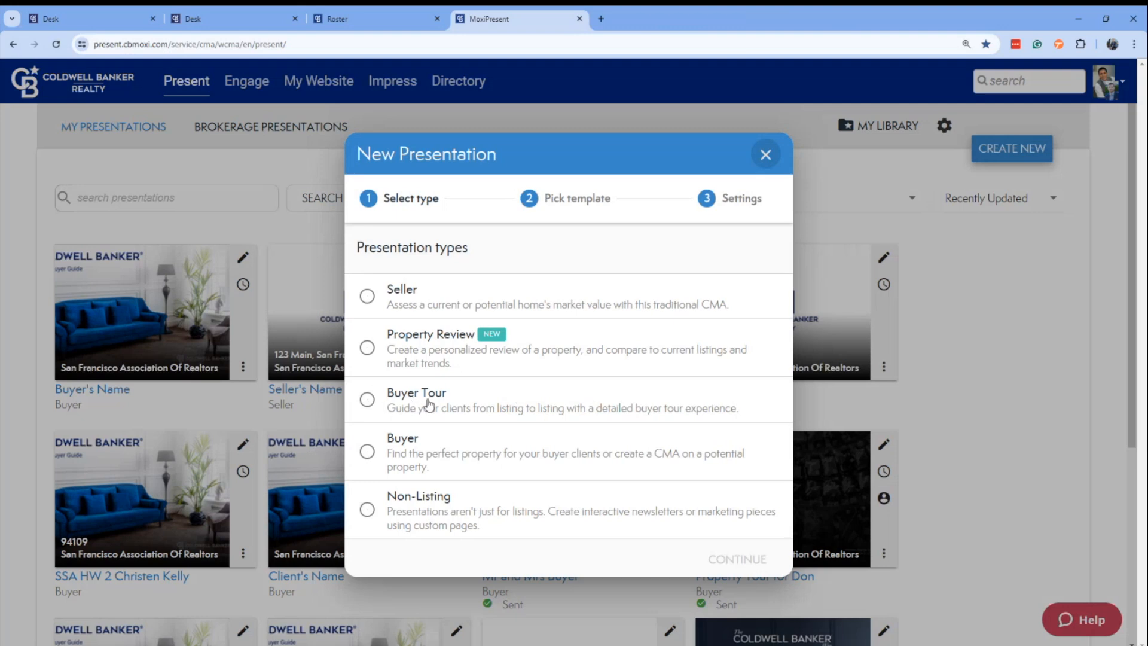
click(368, 400)
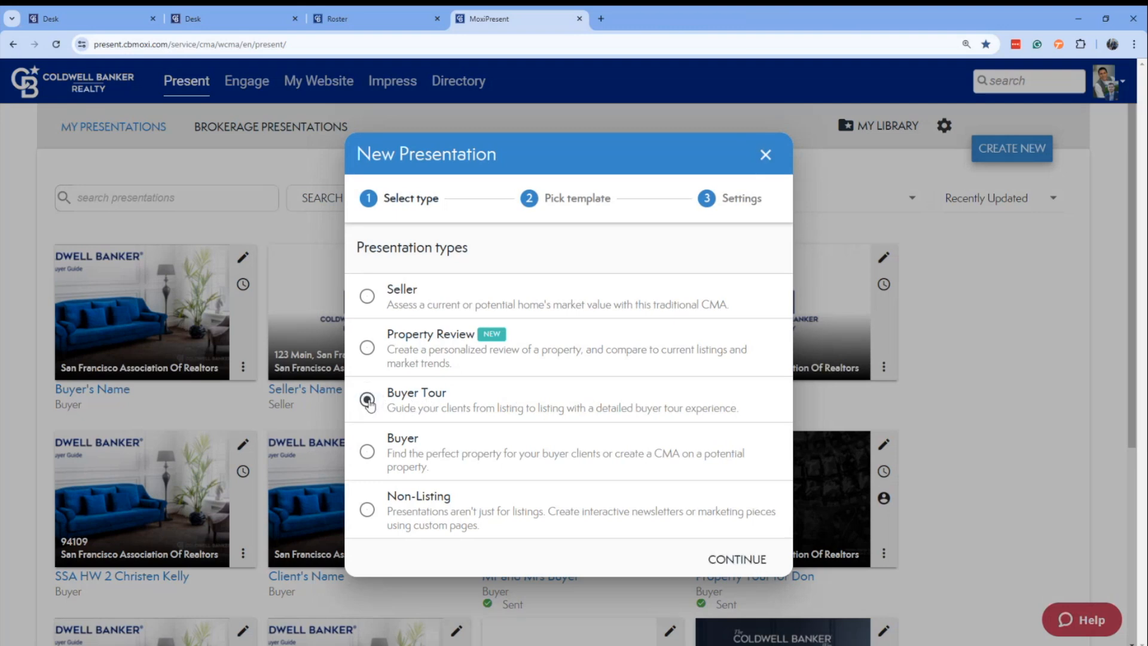
click(711, 558)
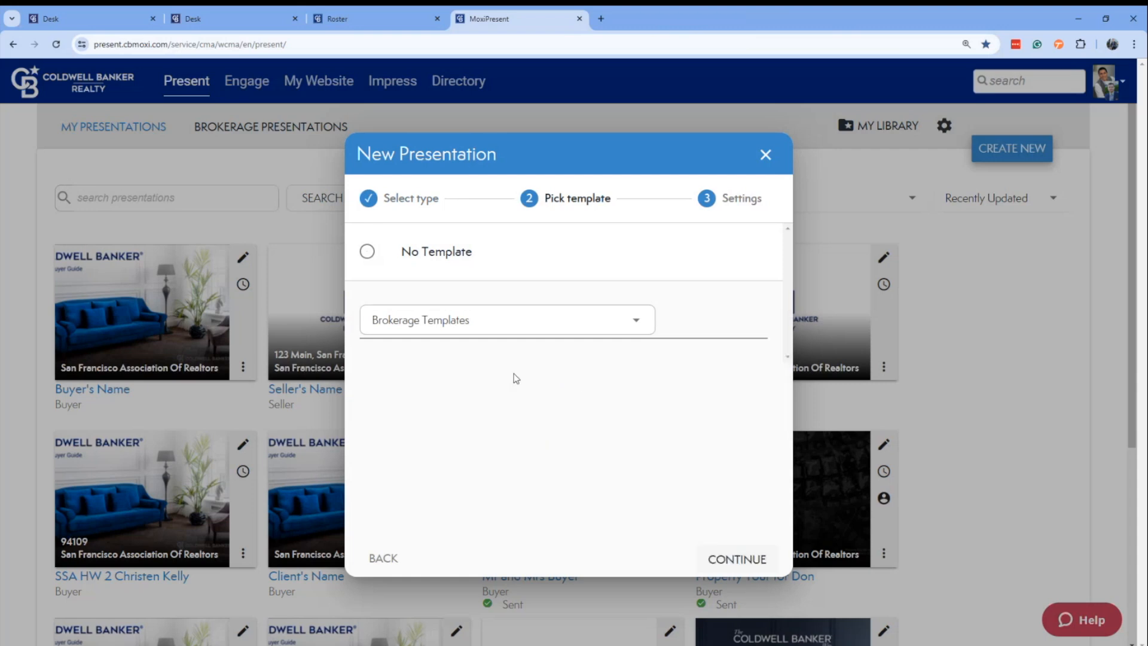
Choose the Default buyer tour template from the Coldwell Banker (parent company) Templates and proceed to the presentation settings.
click(567, 320)
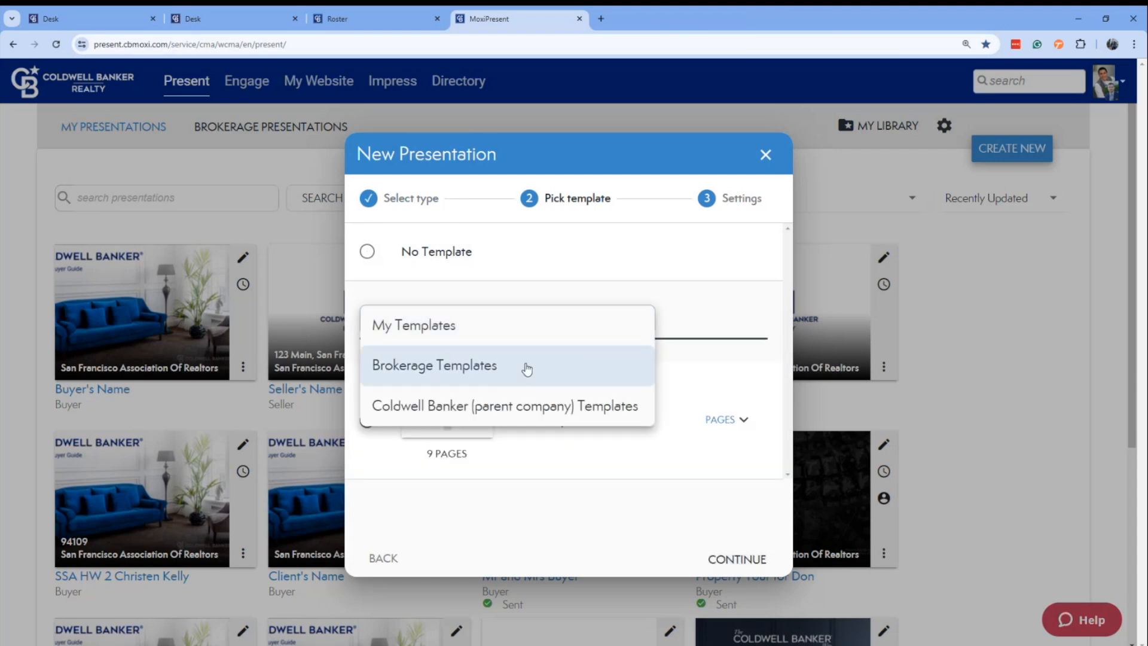
click(526, 405)
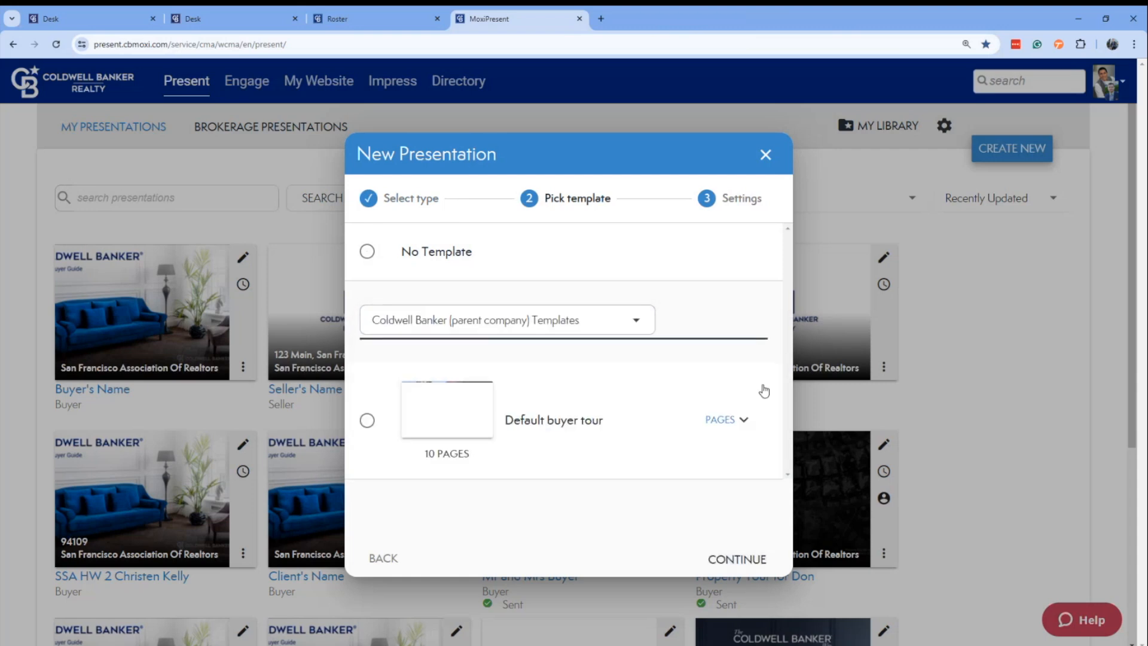
click(369, 420)
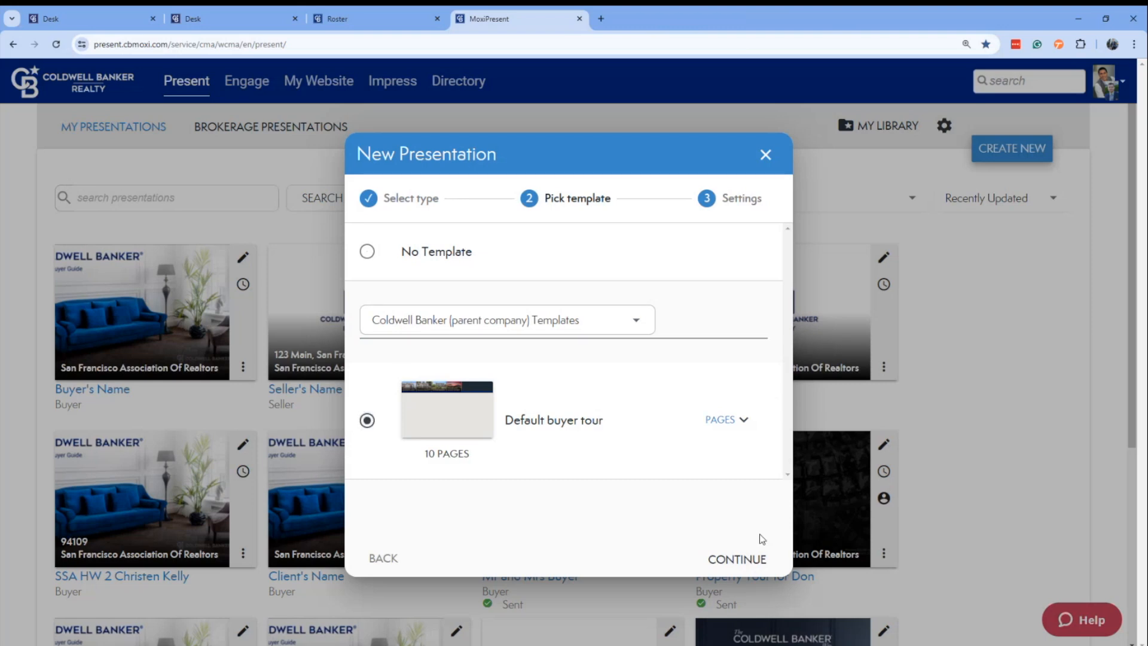
click(739, 558)
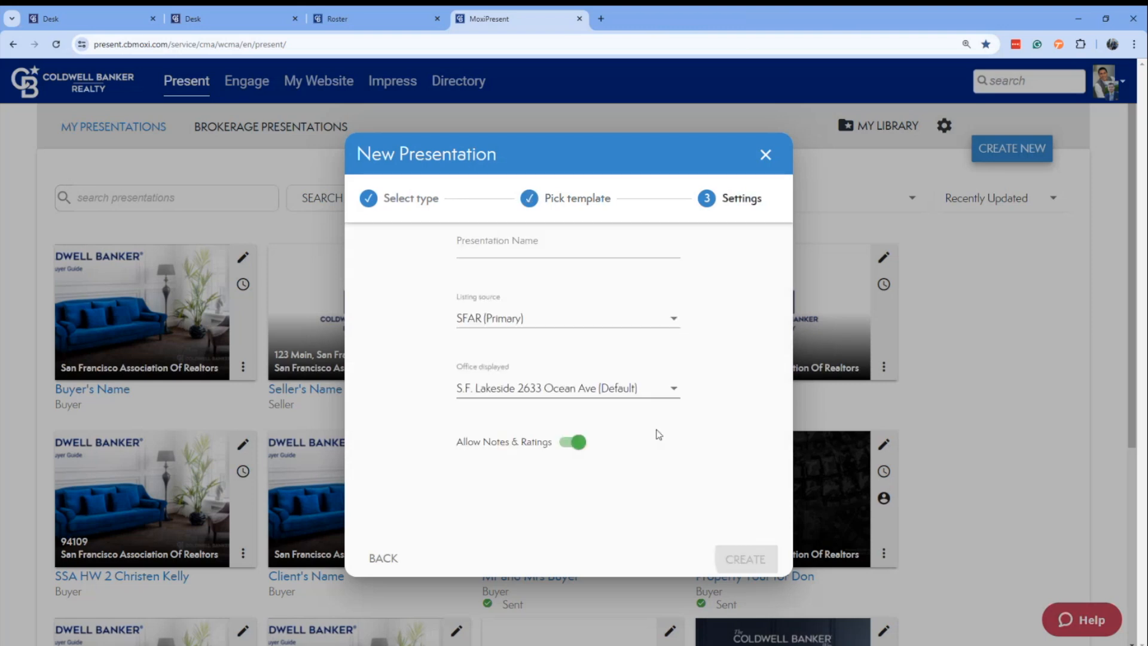
Name the buyer tour "Buyer's Name" and create it with the default listing source and office, keeping notes and ratings allowed.
click(546, 243)
text(Byer)
key(BackSpace)
key(BackSpace)
key(BackSpace)
text(uyer's N)
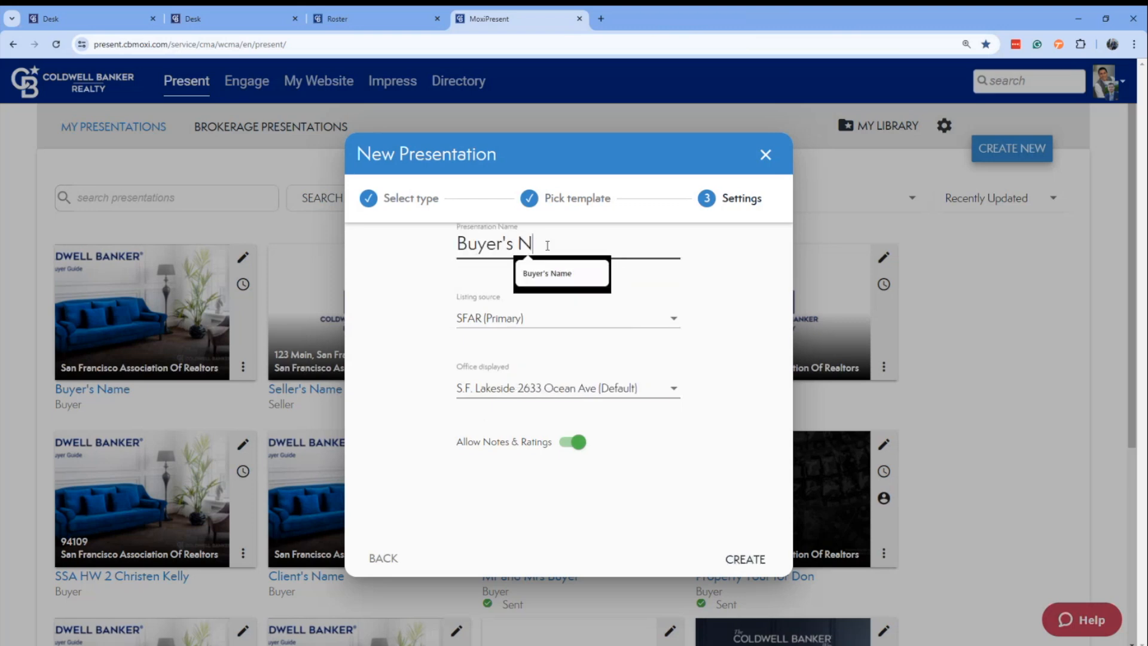
text(ame)
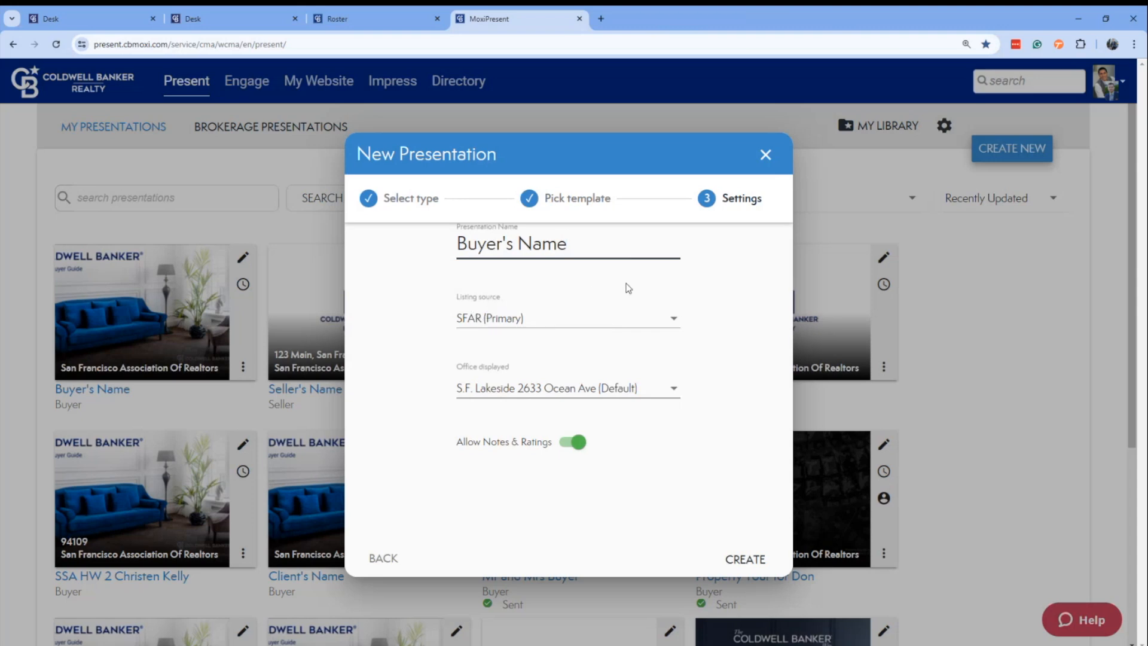
click(747, 559)
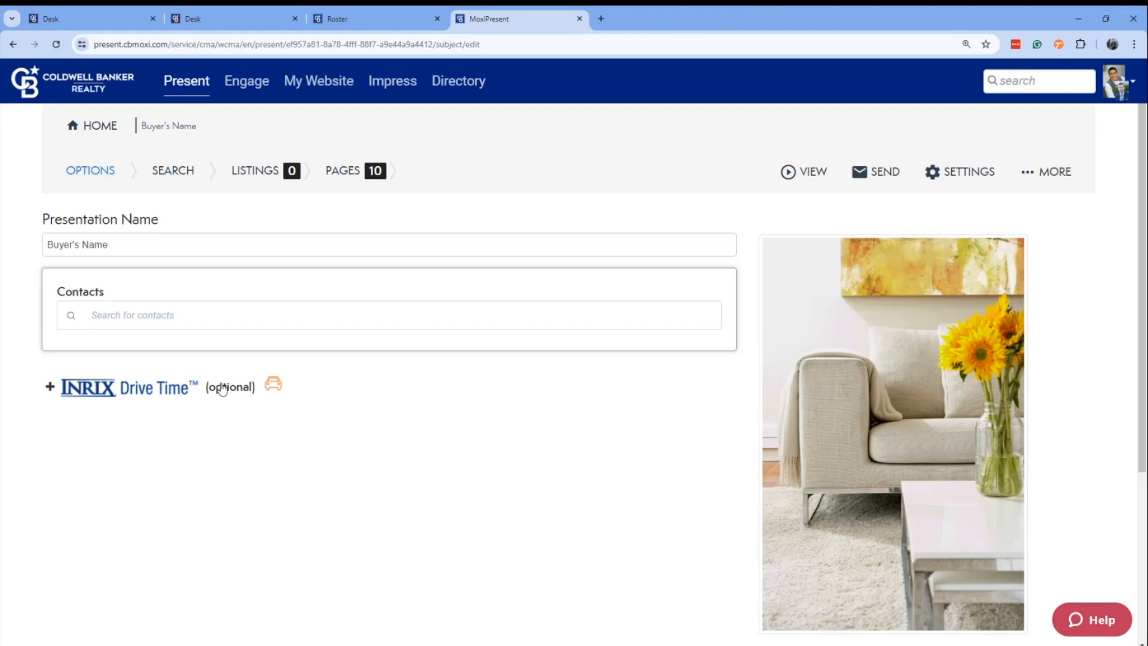
Set the client's street address as the INRIX Drive Time starting location and continue to the listing search.
click(52, 390)
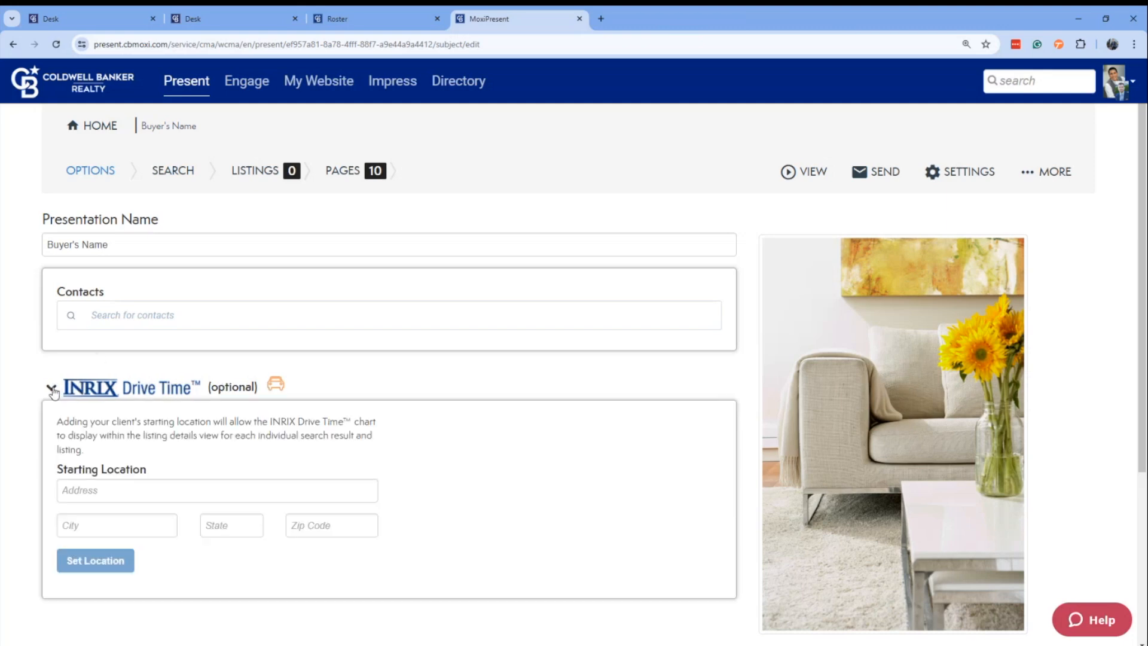
scroll(335, 334, down, 2)
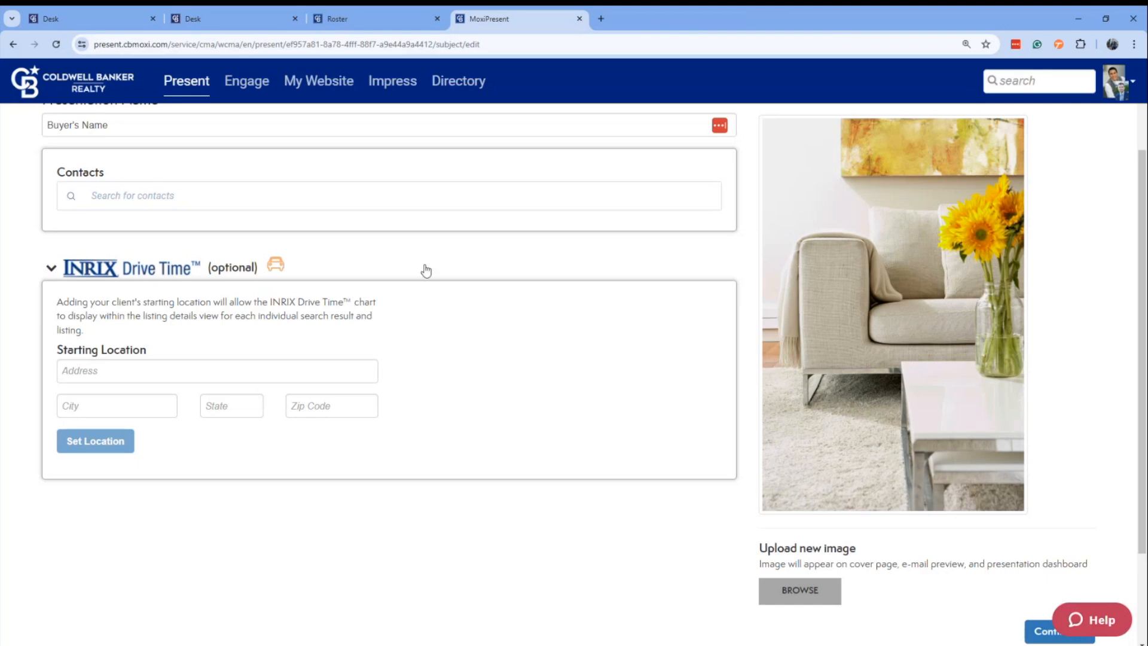
click(134, 371)
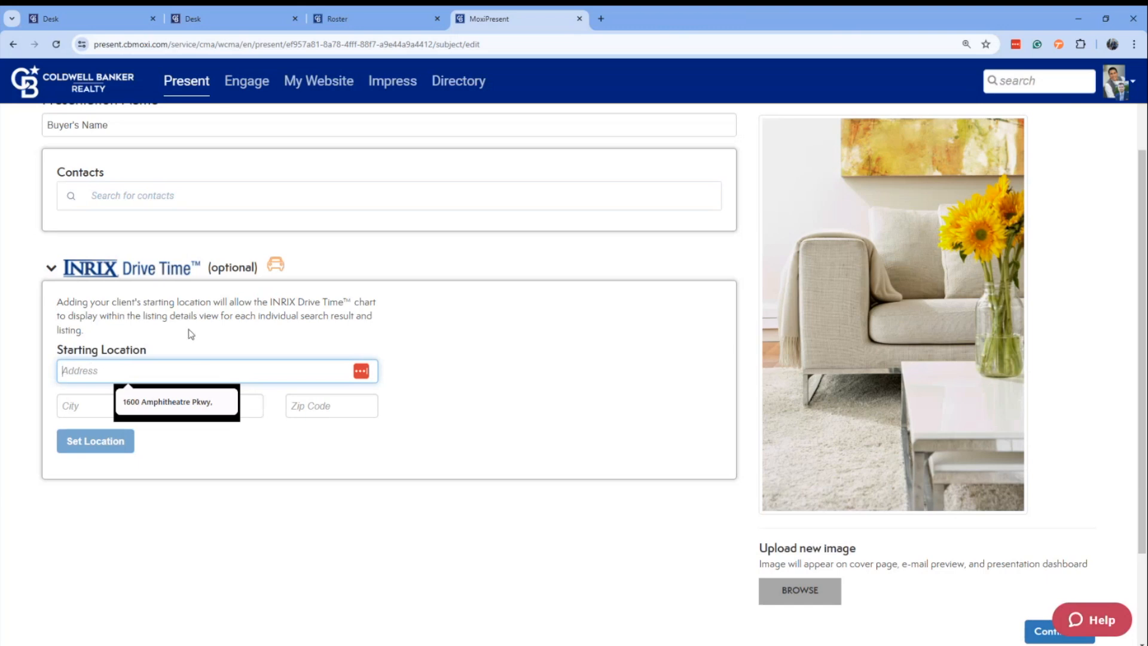
click(164, 407)
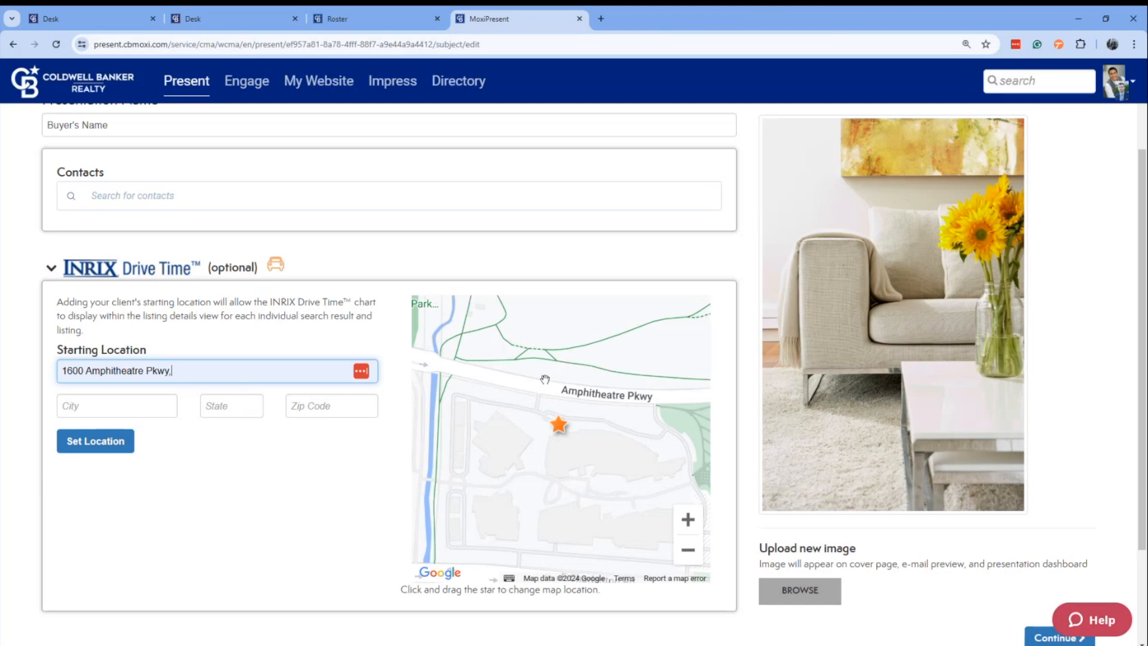
click(114, 443)
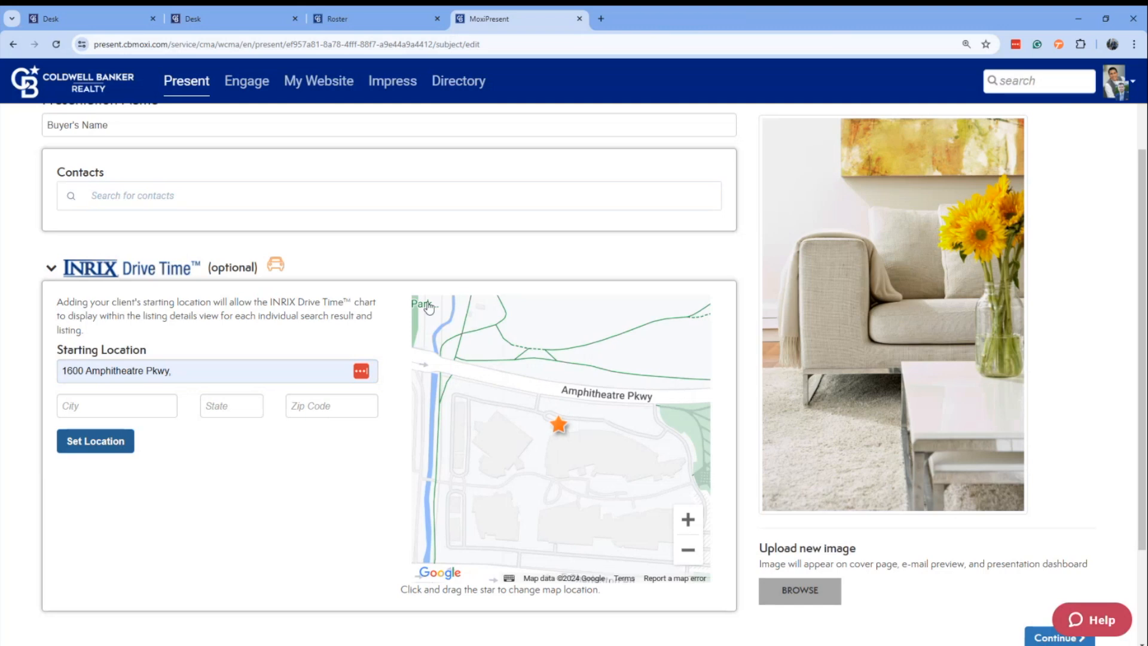
scroll(428, 307, down, 2)
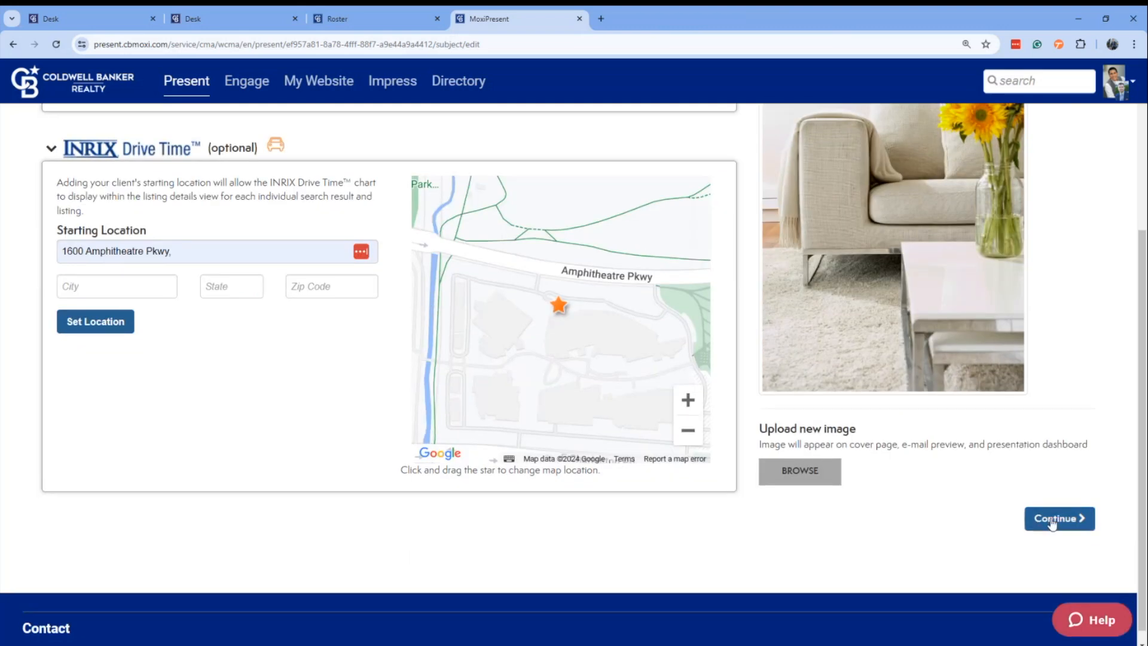
click(1052, 519)
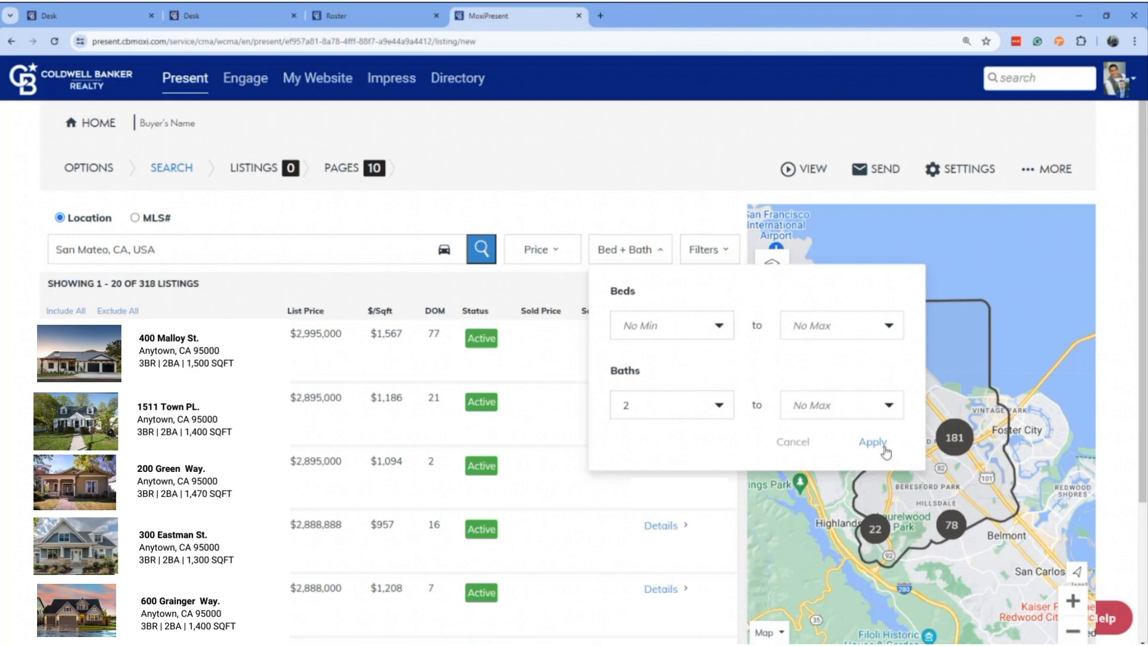
Apply a minimum of 2 baths and restrict the listing status filter to Active, excluding Sold and all Other statuses.
click(873, 442)
click(715, 251)
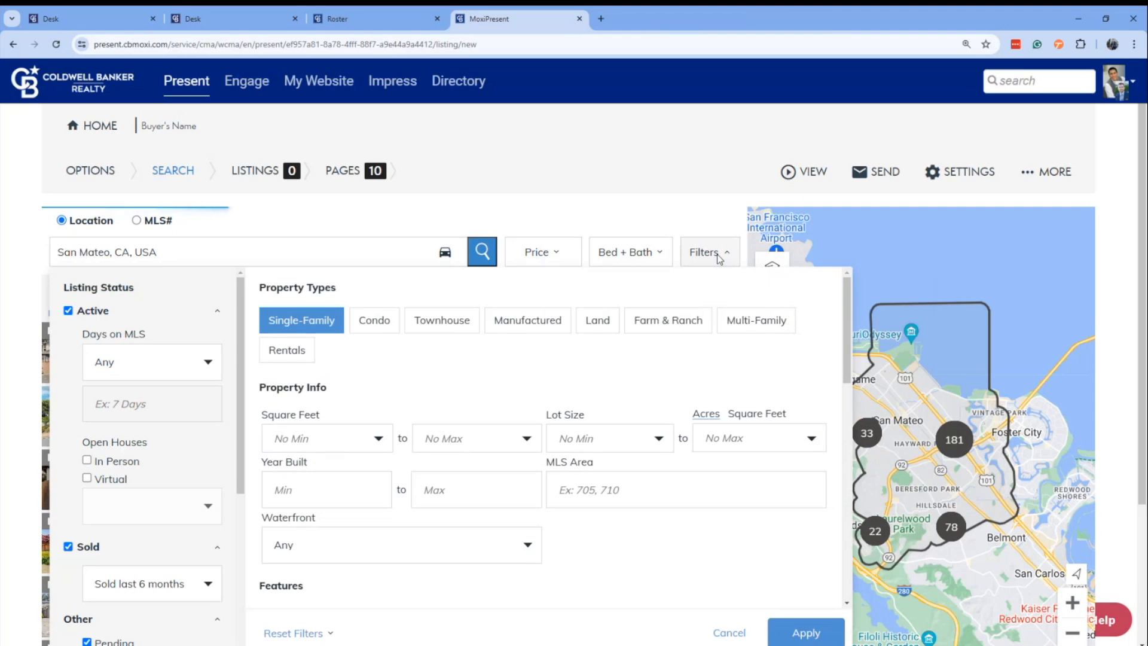
scroll(193, 418, down, 2)
click(67, 426)
scroll(187, 430, down, 2)
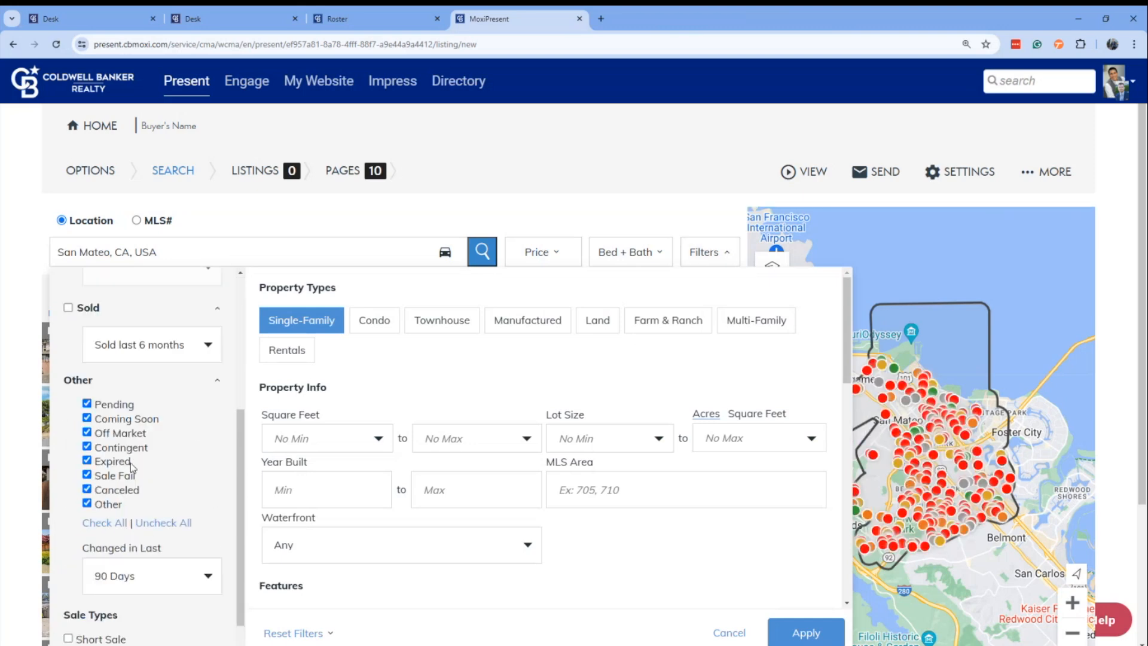
click(170, 522)
Limit the search to listings with in-person open houses this weekend and apply the filters.
scroll(178, 452, up, 4)
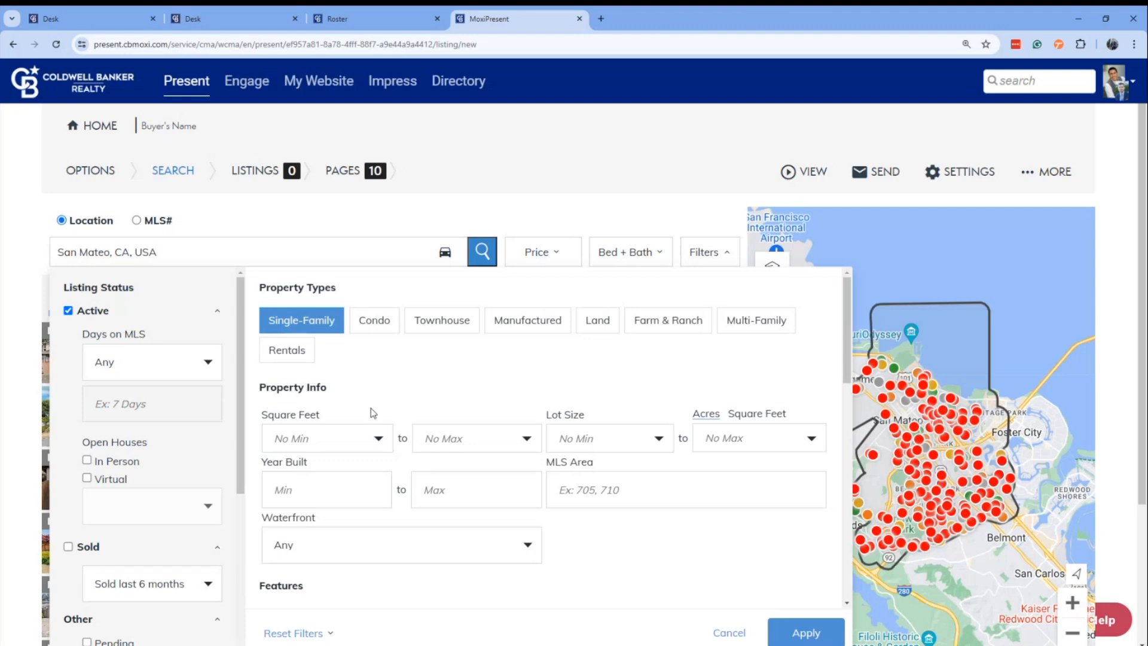
scroll(146, 434, down, 1)
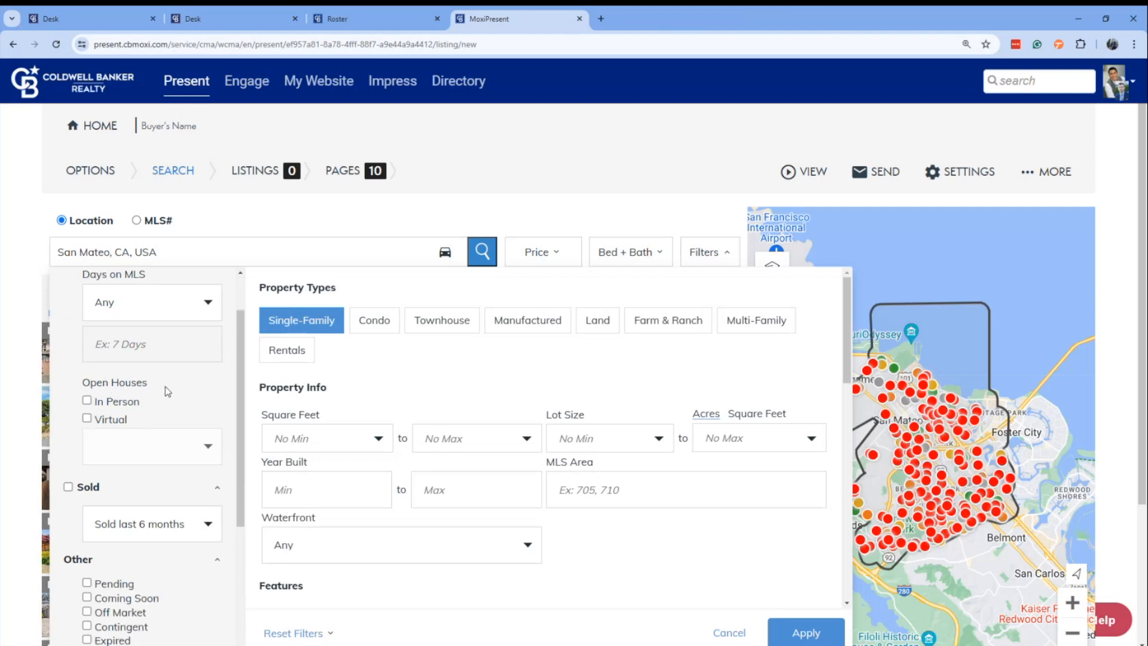
click(87, 400)
scroll(152, 386, down, 1)
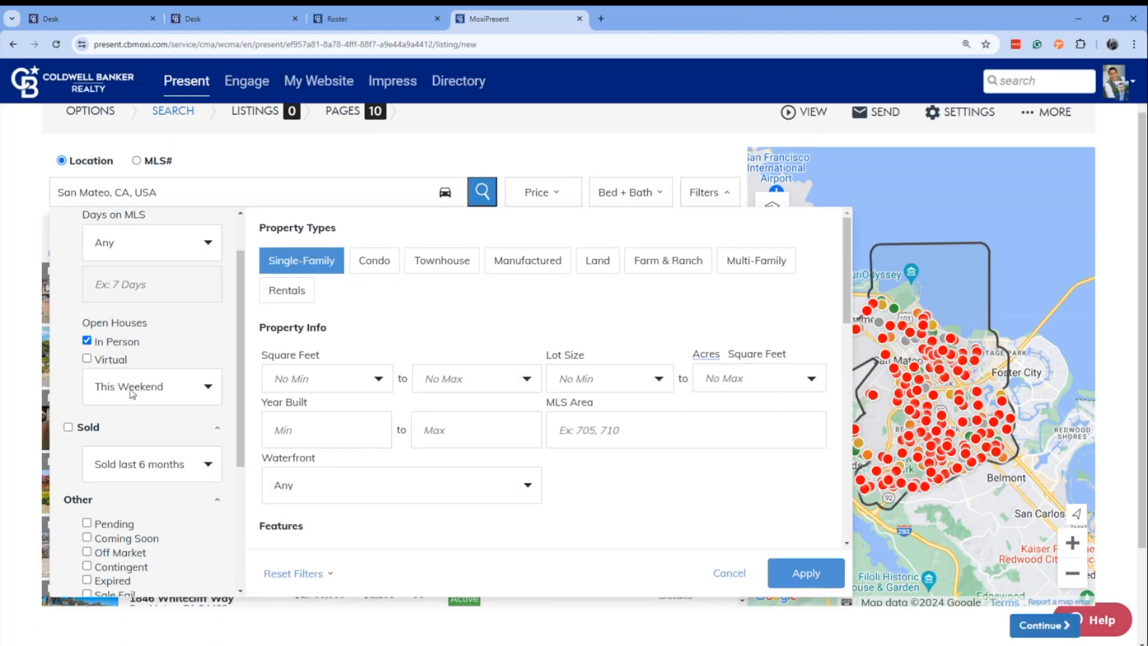
click(813, 574)
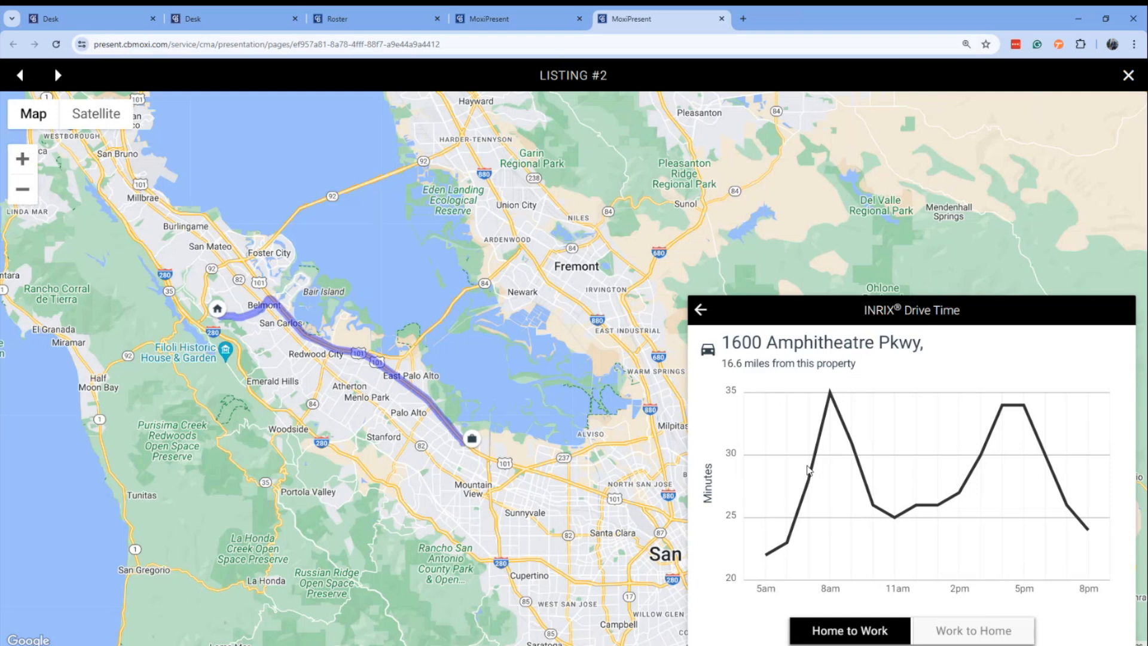
Switch the listing's INRIX Drive Time chart in the presentation preview to the Work to Home direction.
click(980, 634)
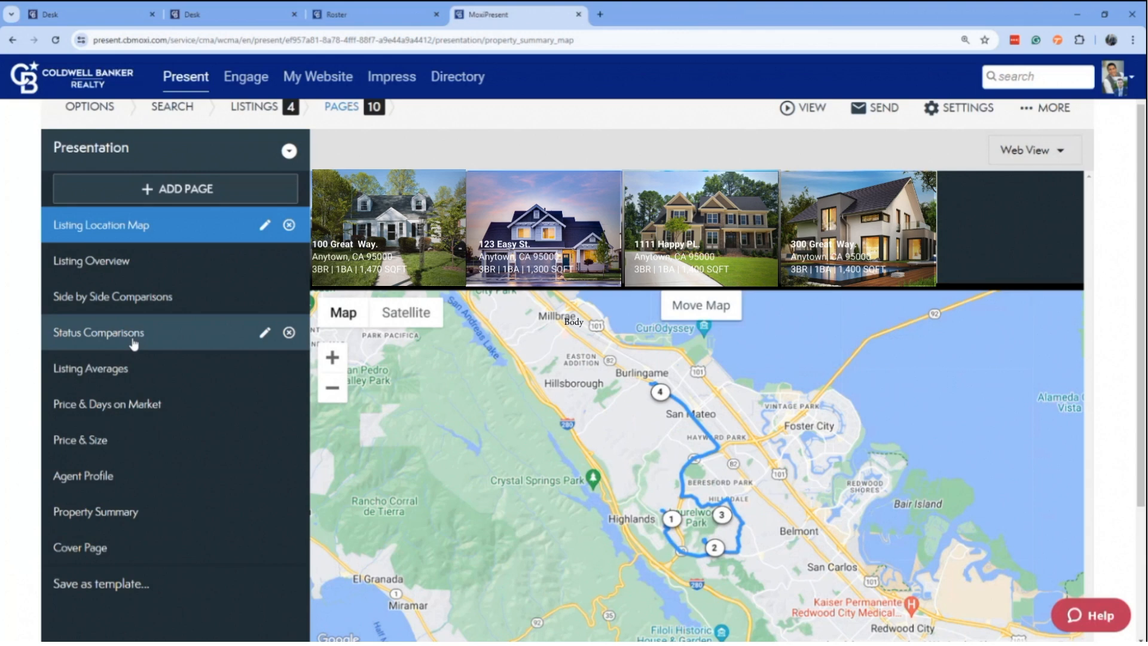
Open the email form for the buyer tour to view its sending options, and cancel without sending.
click(875, 108)
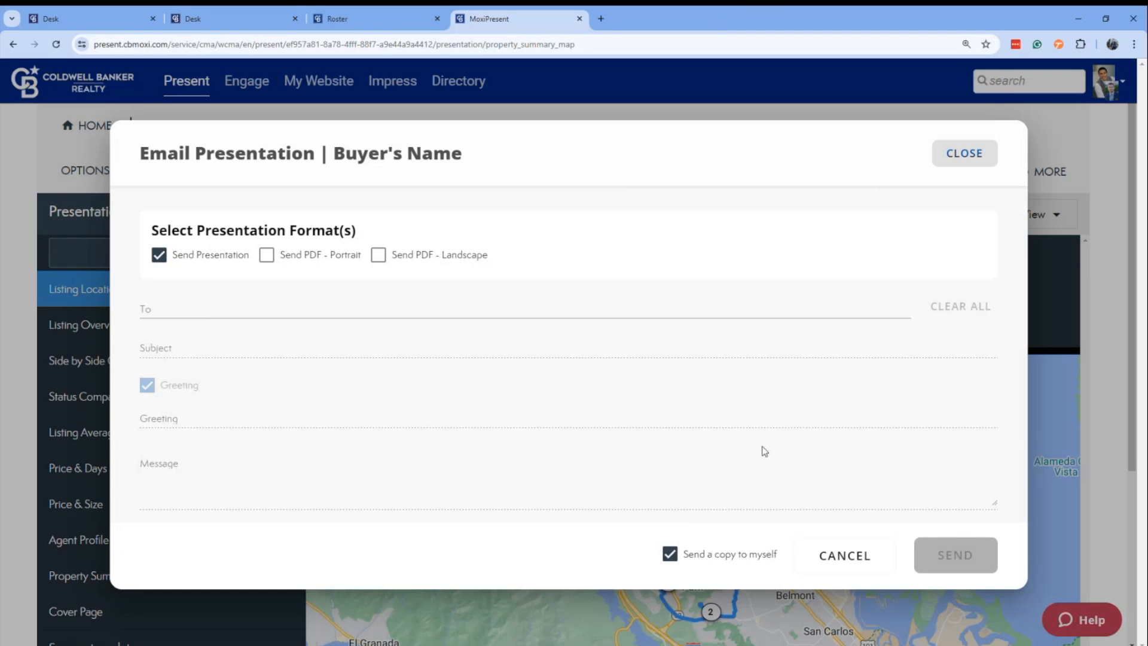
click(844, 559)
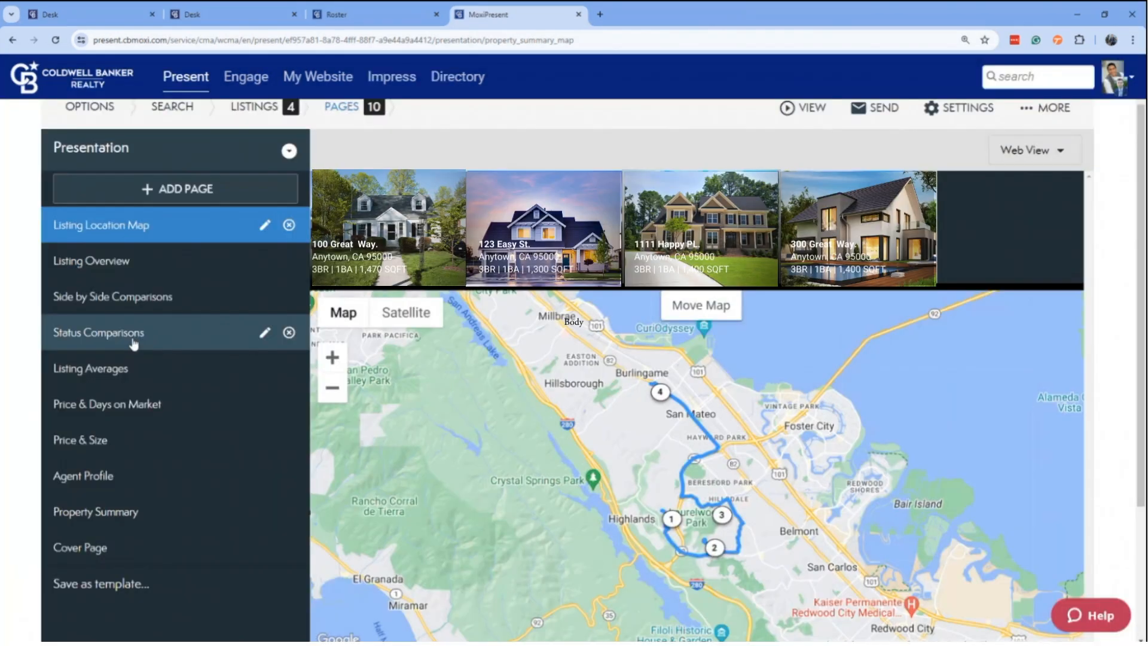